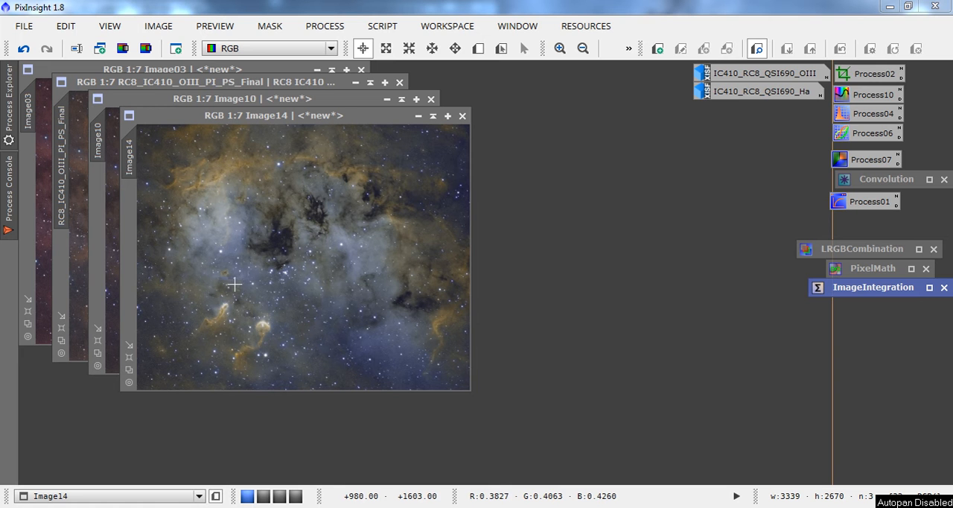
Bring Image10, RC8_IC410_OIII_PI_PS_Final and Image03 to the front one after another to compare the colour renditions.
click(111, 299)
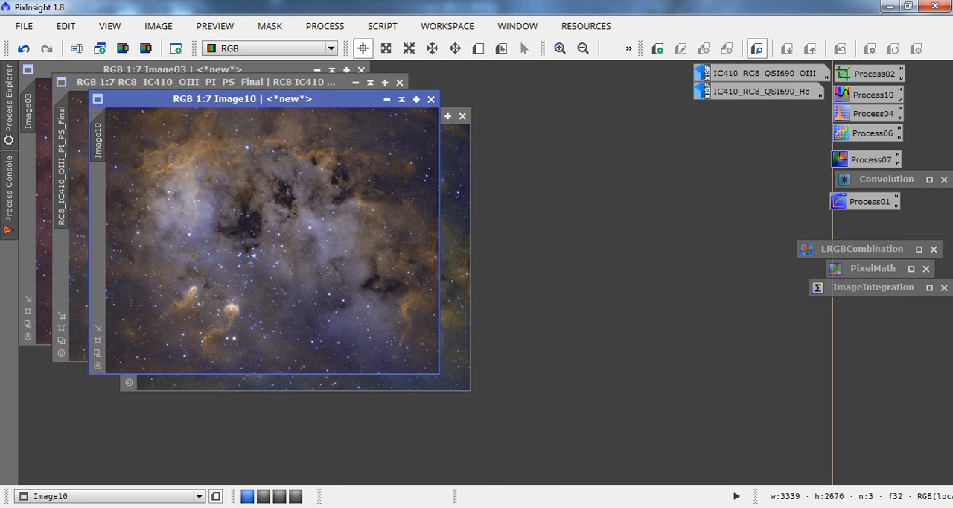
click(81, 297)
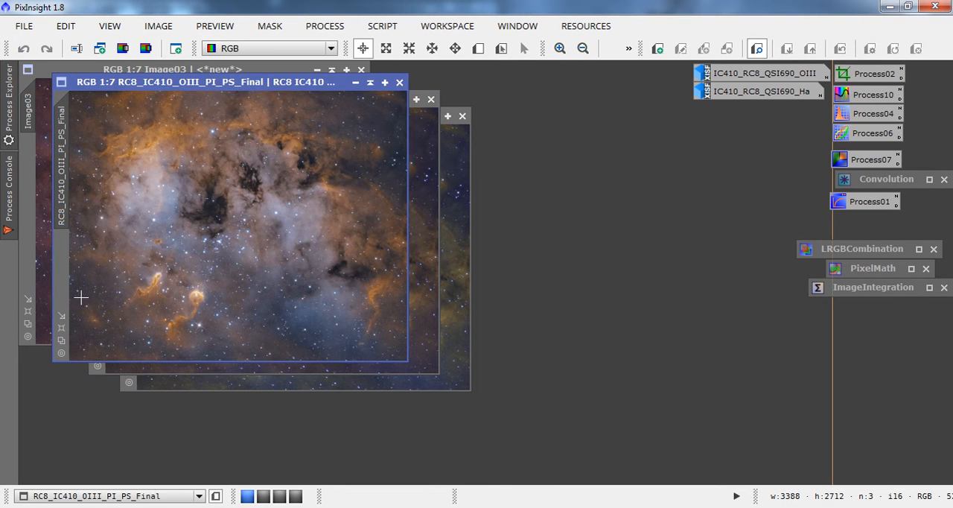
click(46, 273)
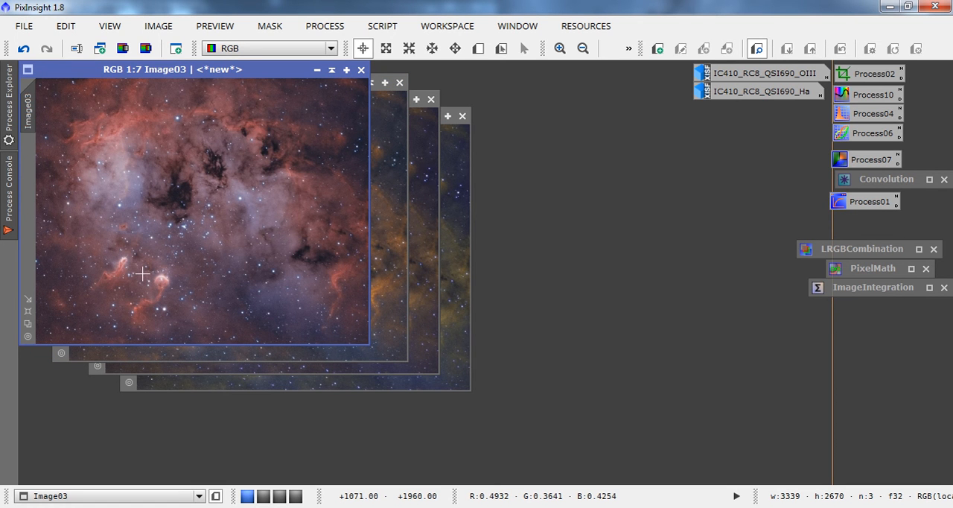
Minimize the four colour images Image03, RC8_IC410_OIII_PI_PS_Final, Image10 and Image14 to workspace icons.
click(318, 72)
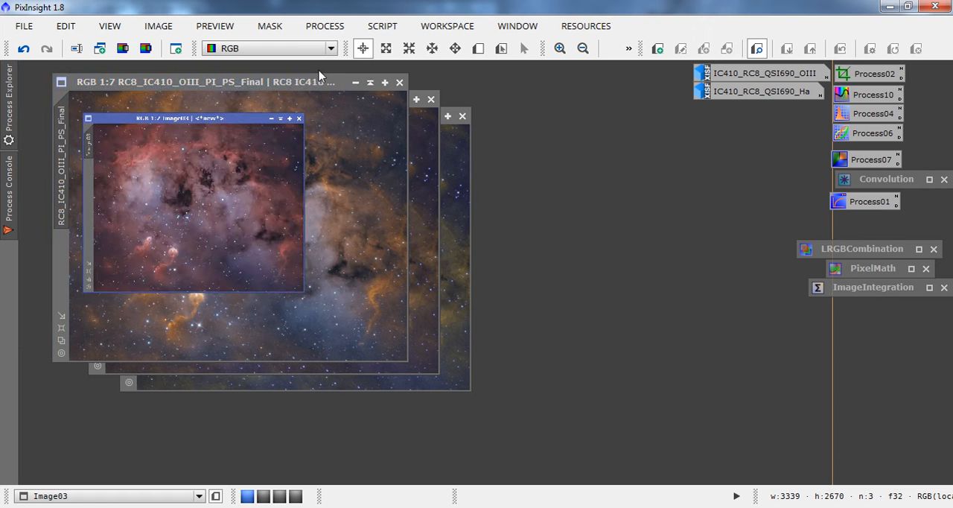
click(348, 99)
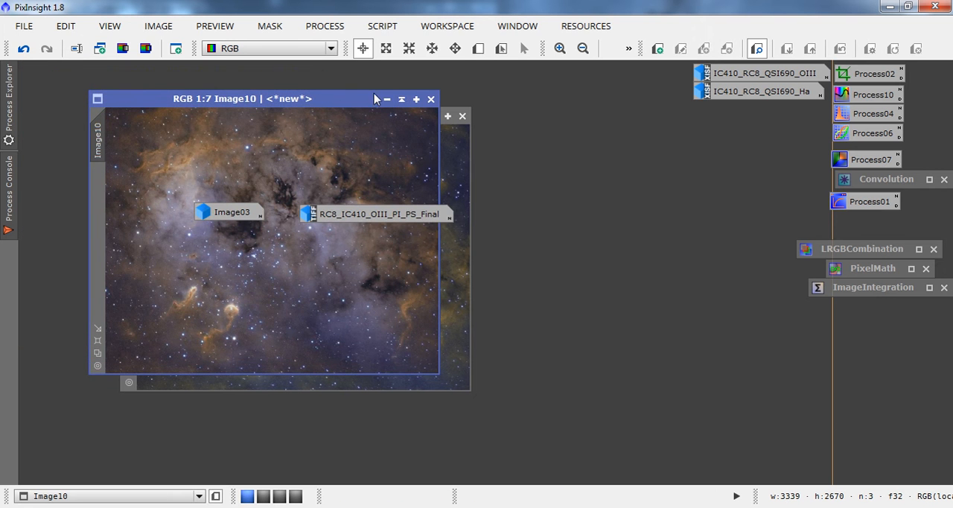
click(386, 99)
click(418, 118)
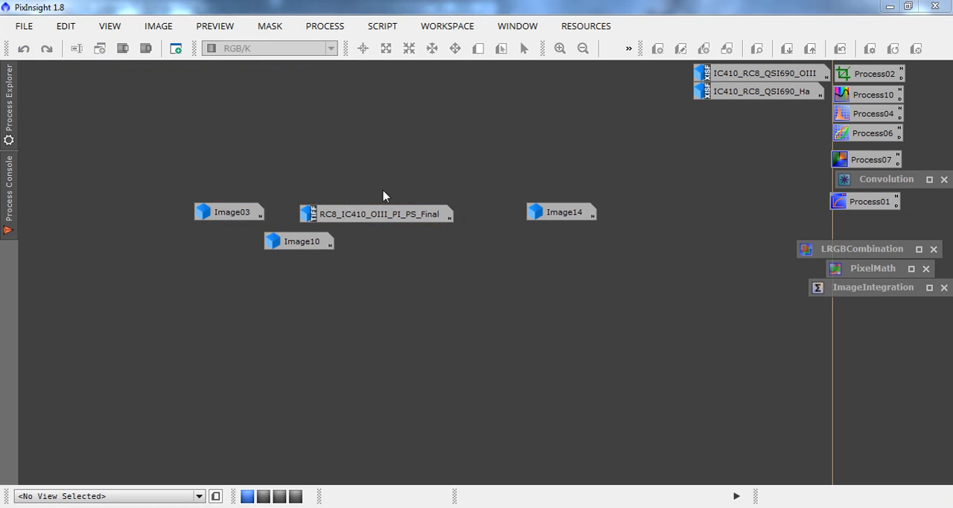
Stack the four colour image icons in a column below the process icons, starting with RC8_IC410_OIII_PI_PS_Final and ending with Image03.
drag(383, 215, 817, 379)
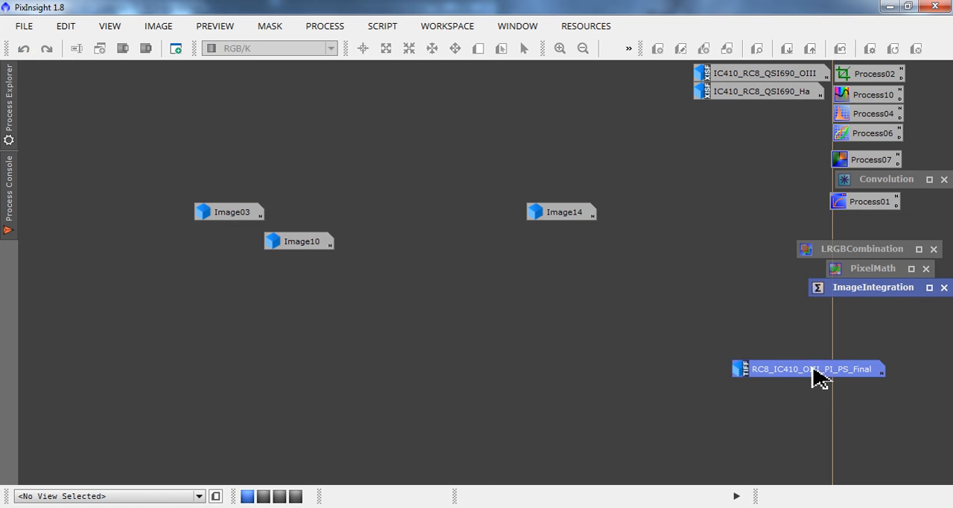
drag(569, 218, 781, 402)
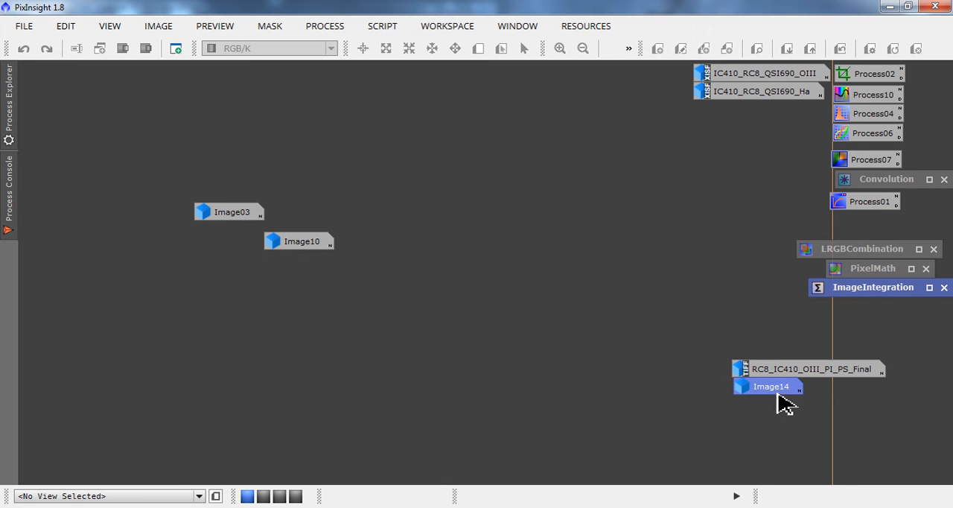
drag(290, 246, 763, 415)
drag(259, 216, 777, 429)
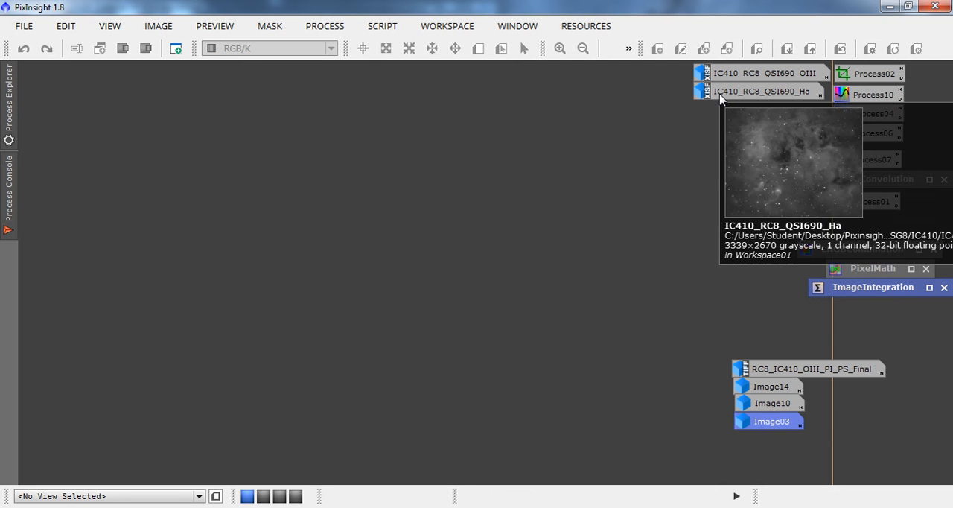
Restore the IC410_RC8_QSI690_Ha and IC410_RC8_QSI690_OIII images and open ScreenTransferFunction from its saved process icon.
double_click(726, 91)
double_click(755, 84)
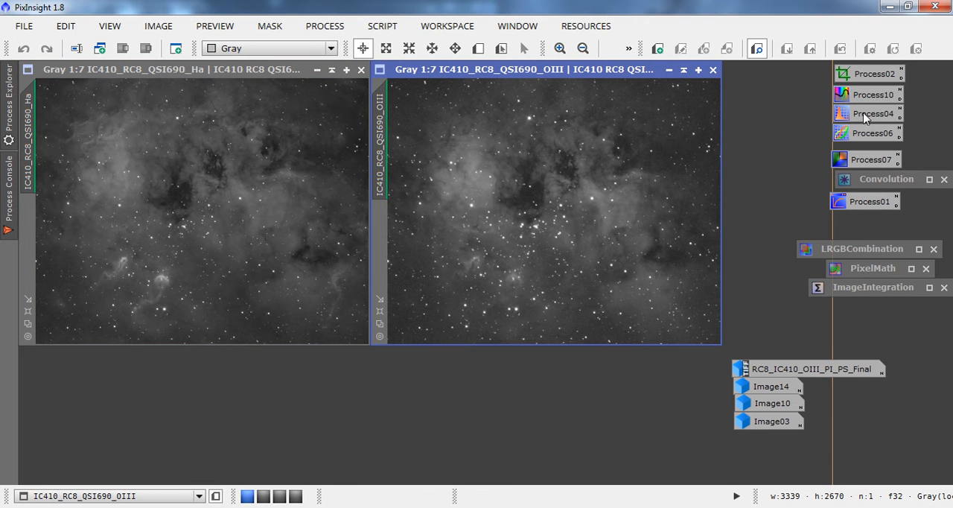
double_click(859, 201)
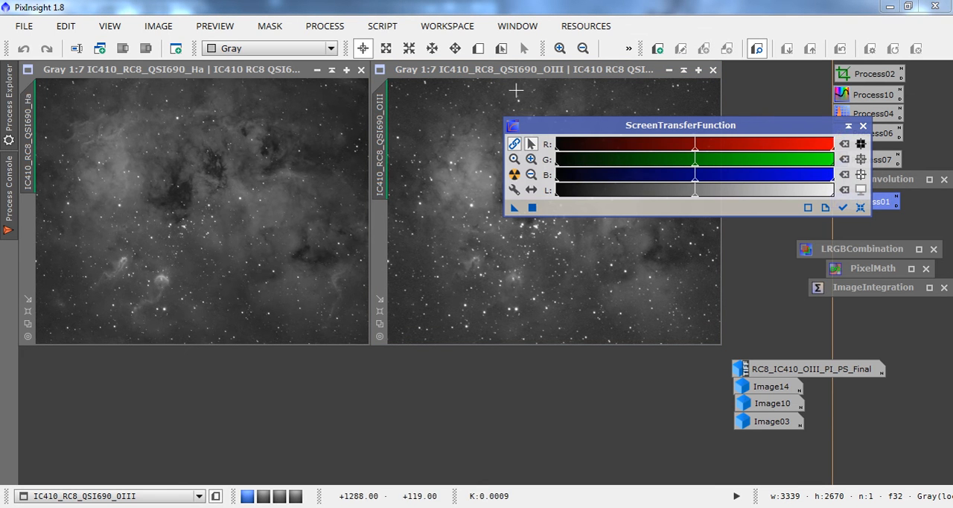
Make ScreenTransferFunction track the active view and reset the screen stretch of the OIII and Ha images.
click(436, 78)
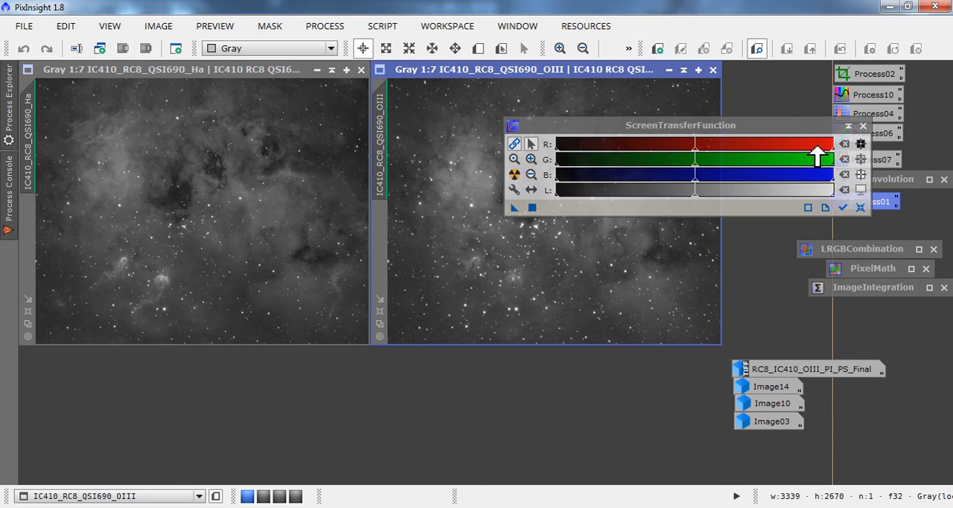
click(863, 214)
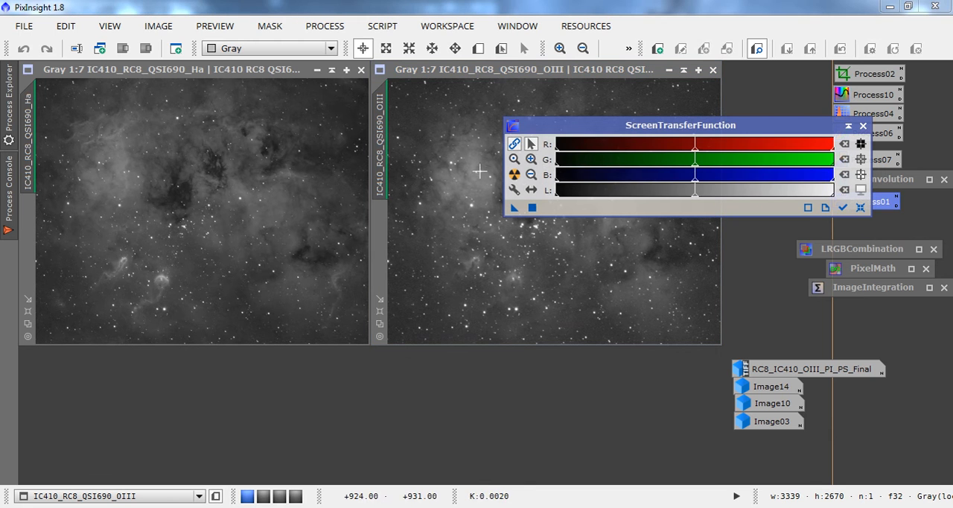
click(514, 175)
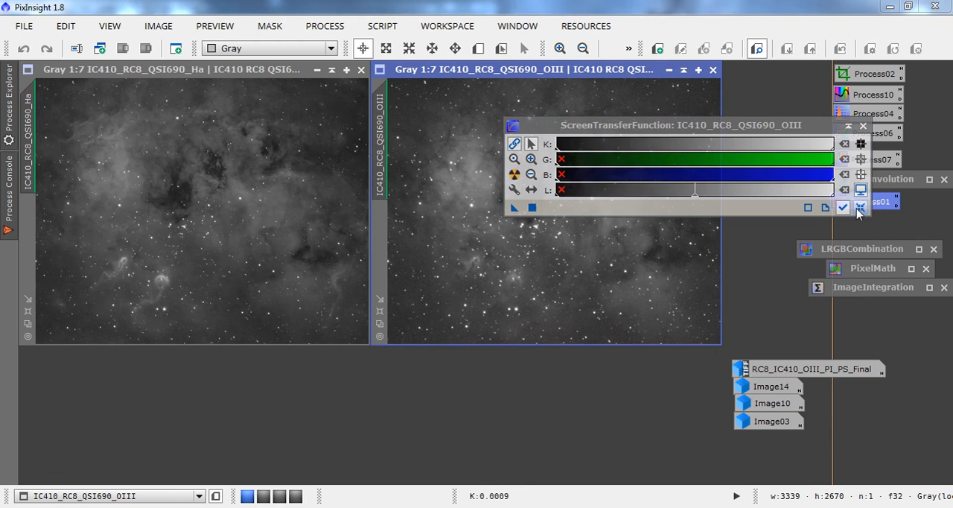
click(860, 209)
click(267, 168)
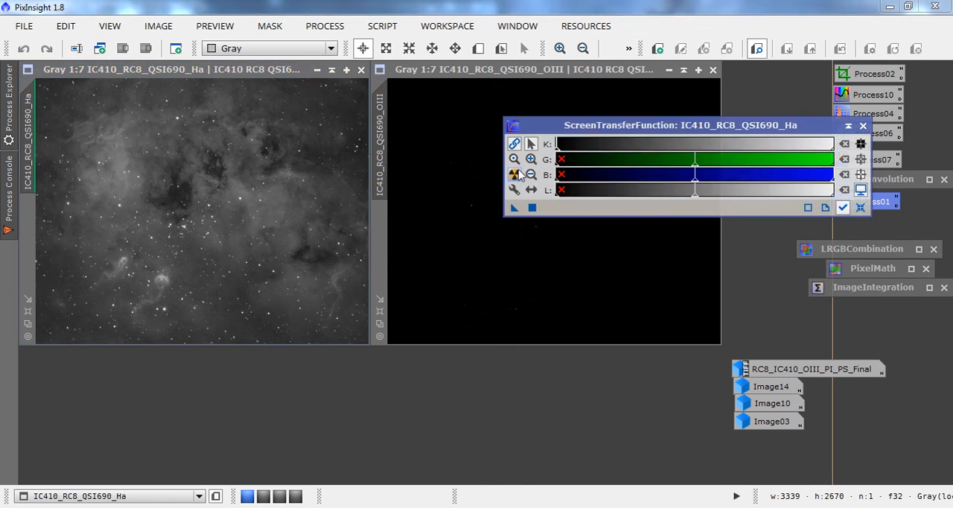
click(859, 208)
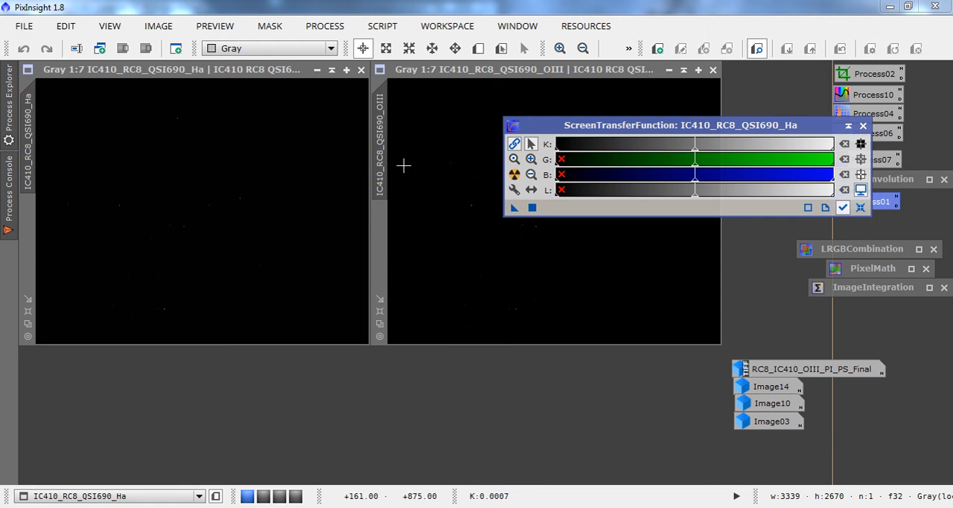
Auto-stretch the screen display of the Ha image and the OIII image.
click(513, 174)
click(508, 81)
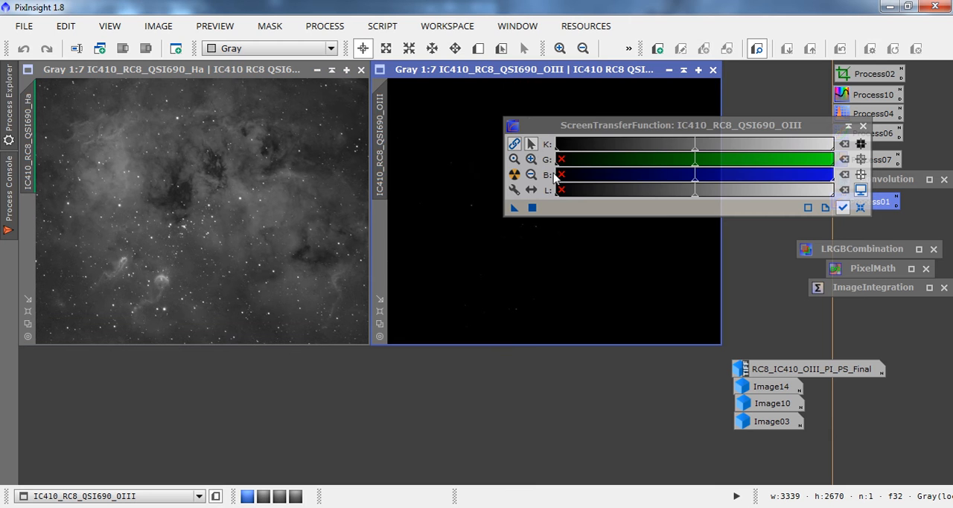
click(513, 174)
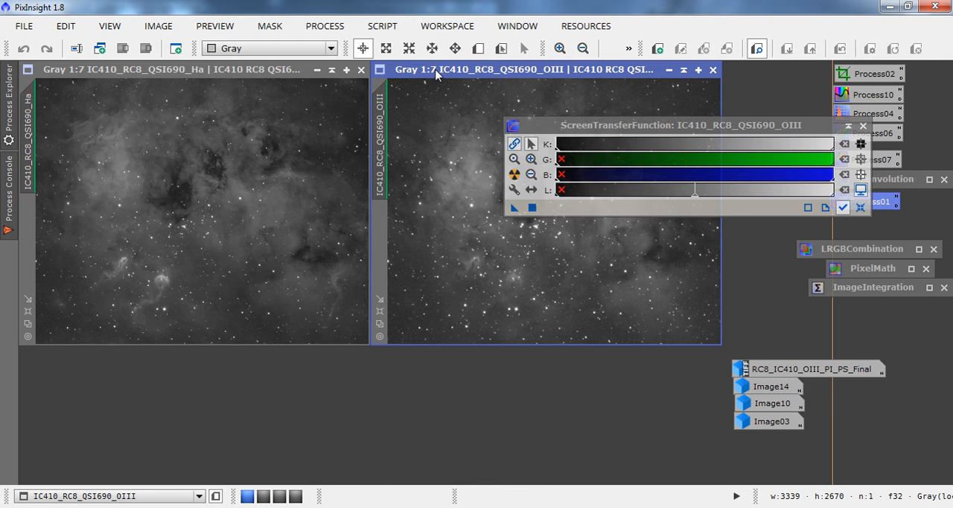
Remove the screen stretch from the OIII and Ha images and minimize both image windows.
mouse_move(435, 73)
mouse_down()
mouse_move(87, 76)
mouse_move(433, 80)
mouse_move(434, 72)
mouse_up()
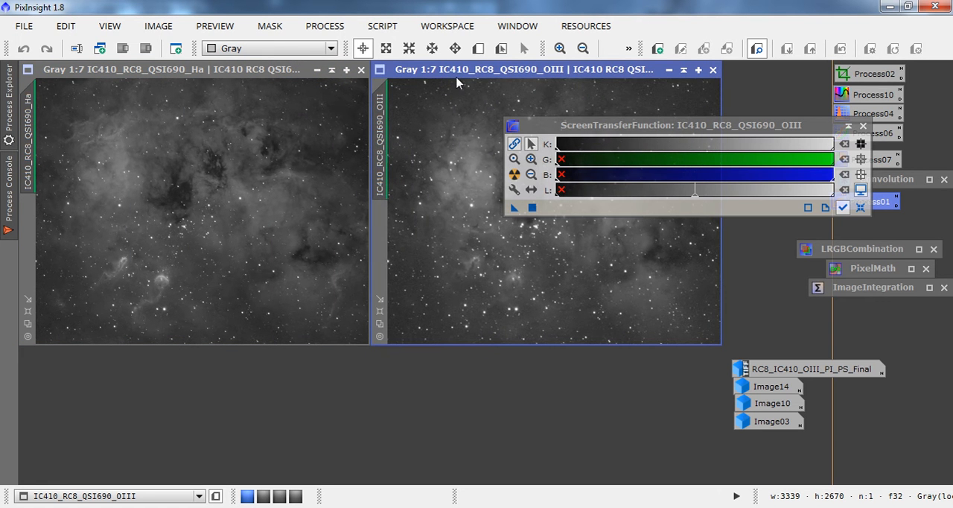
click(859, 208)
click(312, 194)
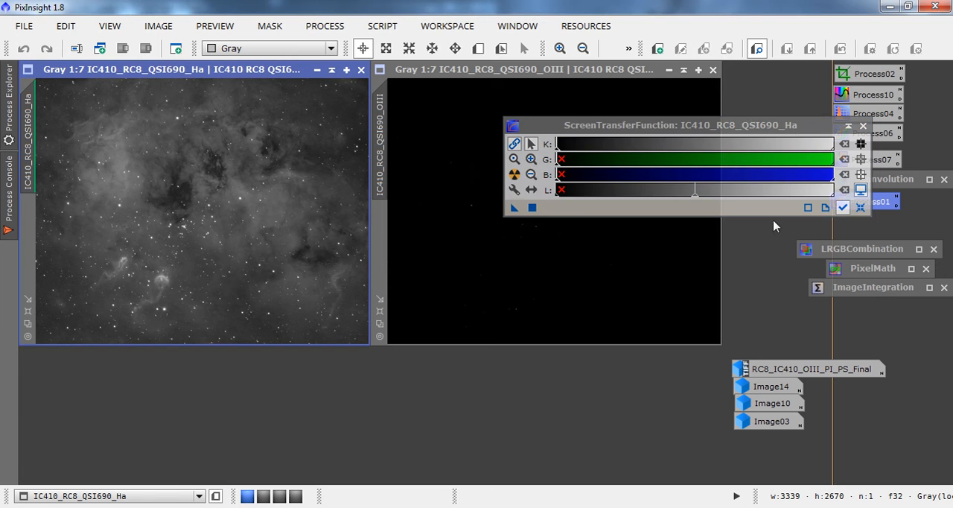
click(859, 208)
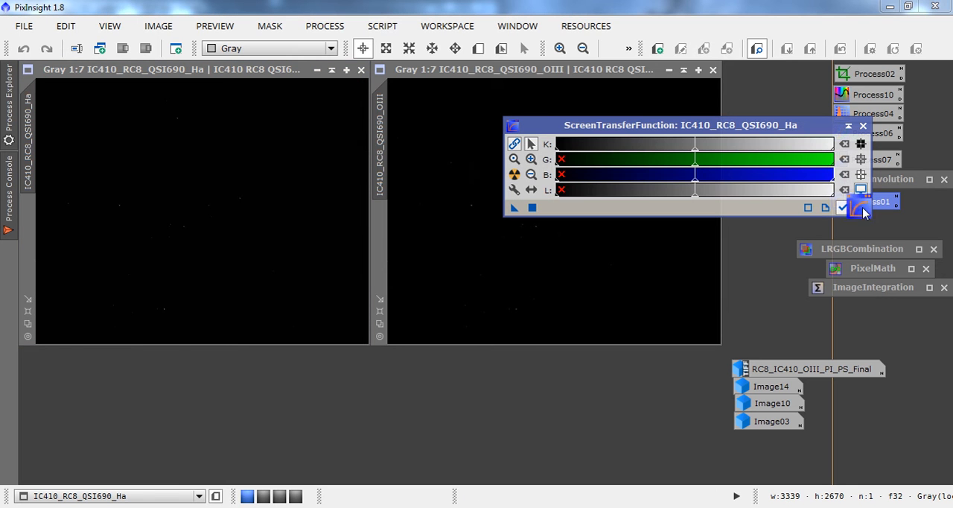
click(668, 70)
click(316, 70)
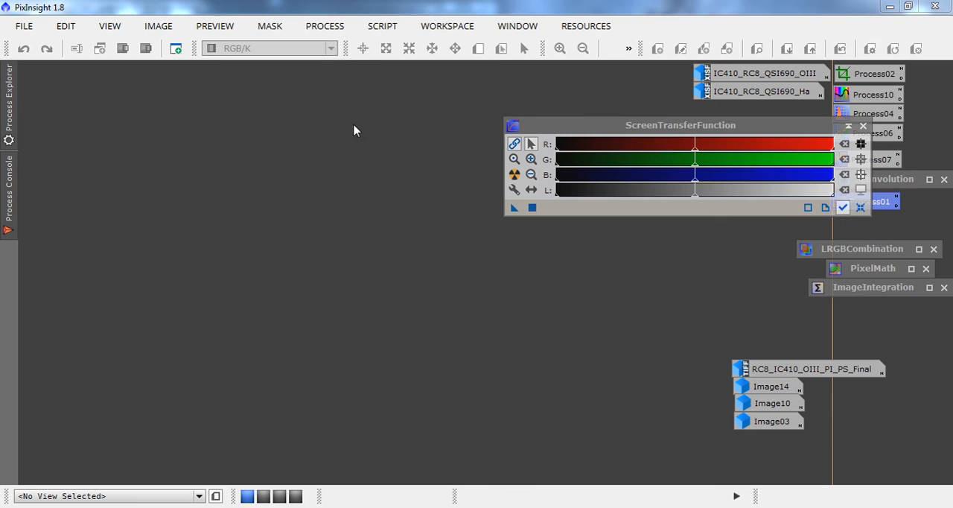
Open the PixelMath process, reset it to its defaults, and move its window clear of the image icons.
click(313, 28)
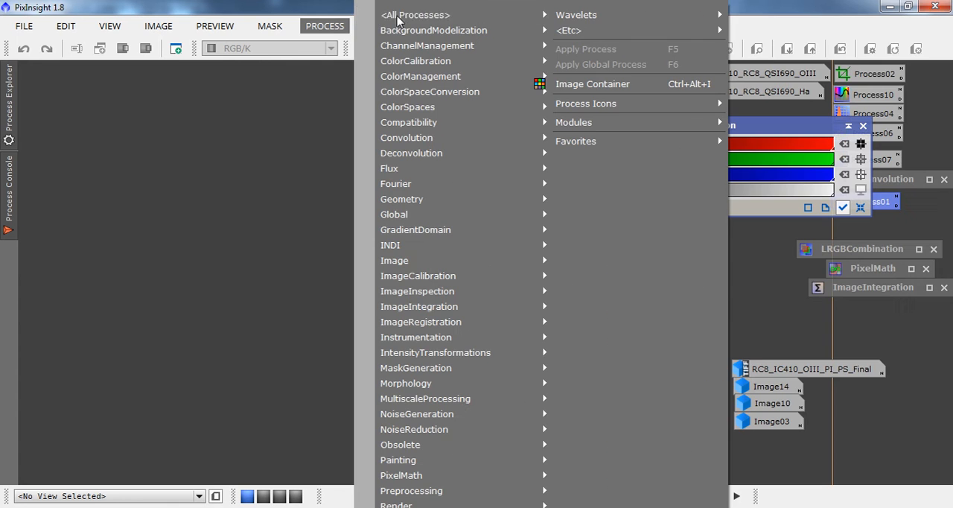
mouse_move(402, 14)
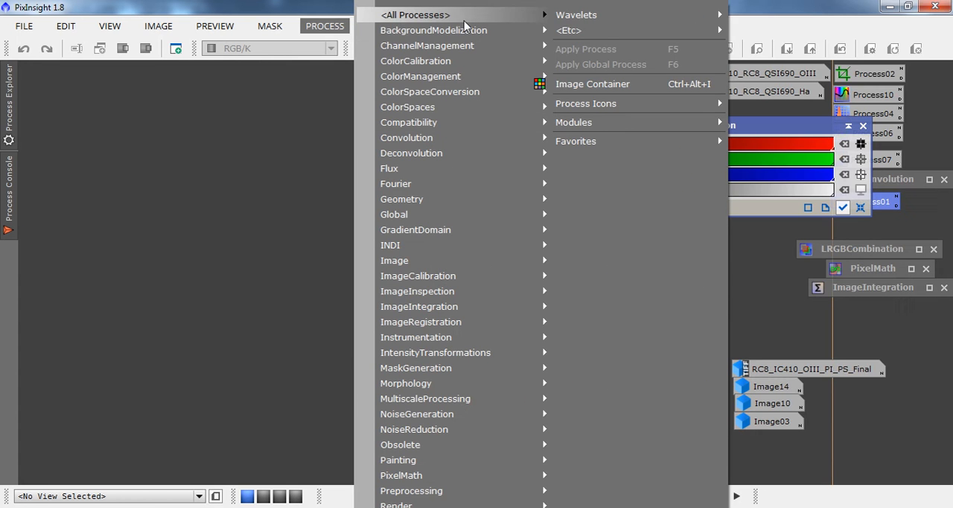
mouse_move(463, 22)
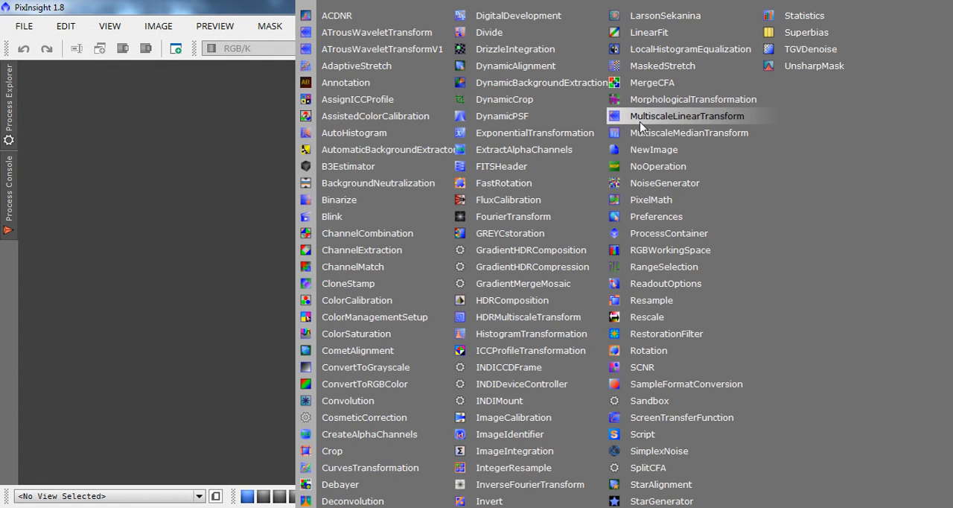
click(658, 201)
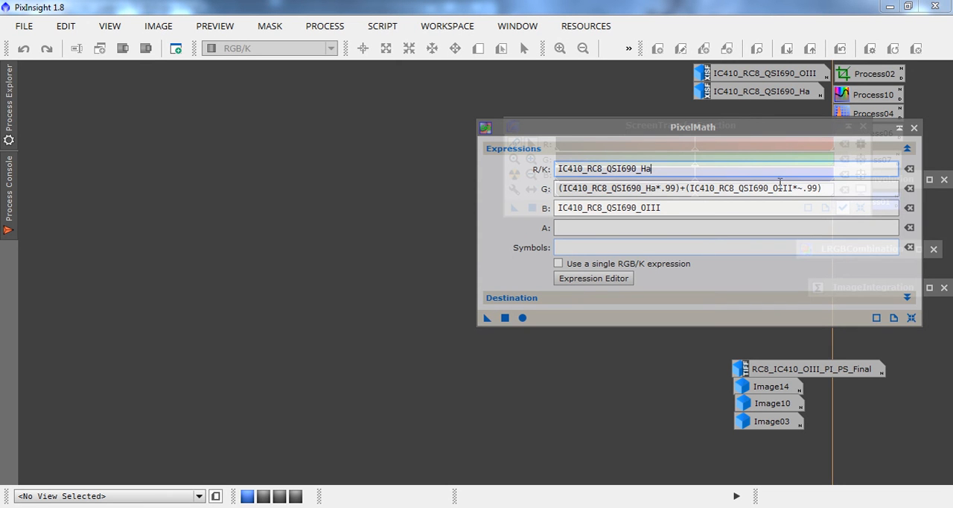
click(910, 318)
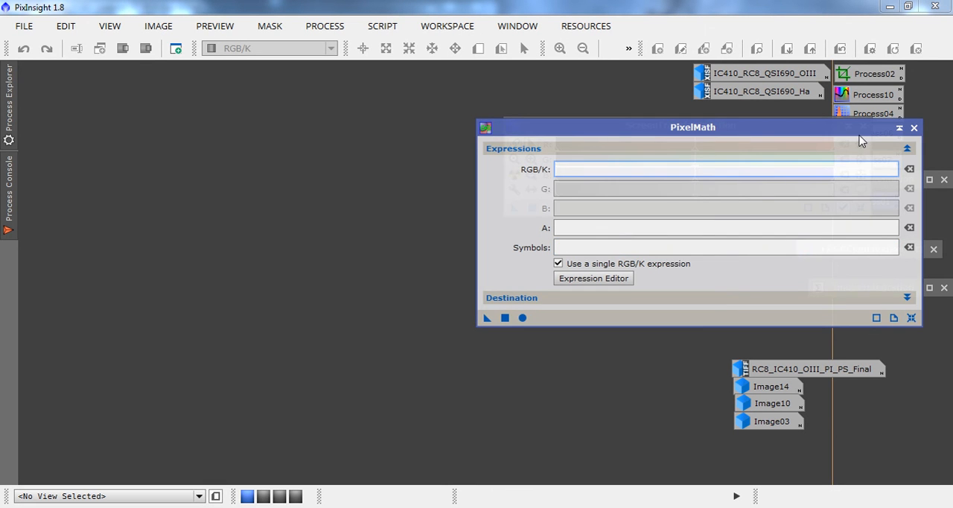
drag(863, 134, 598, 93)
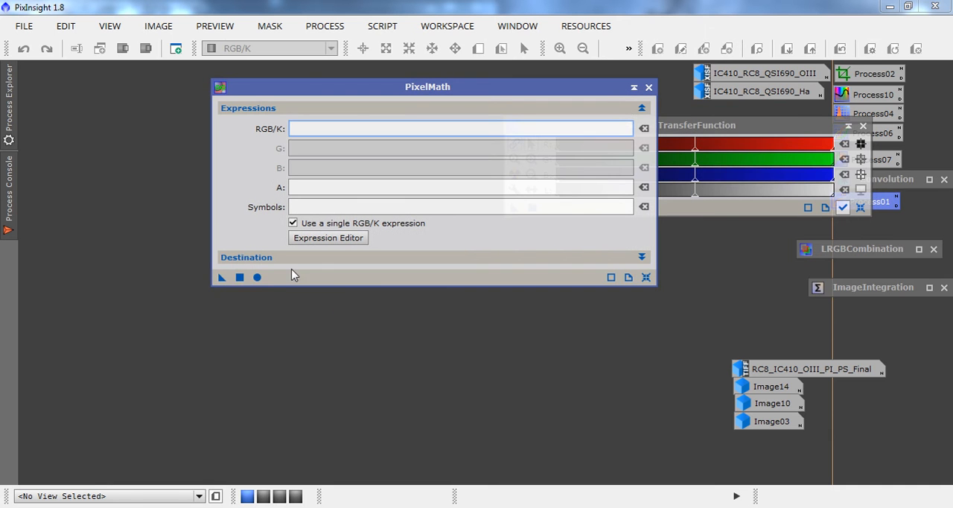
Configure PixelMath for separate channel expressions and a new image as output, with RGB Color as the color space.
click(288, 264)
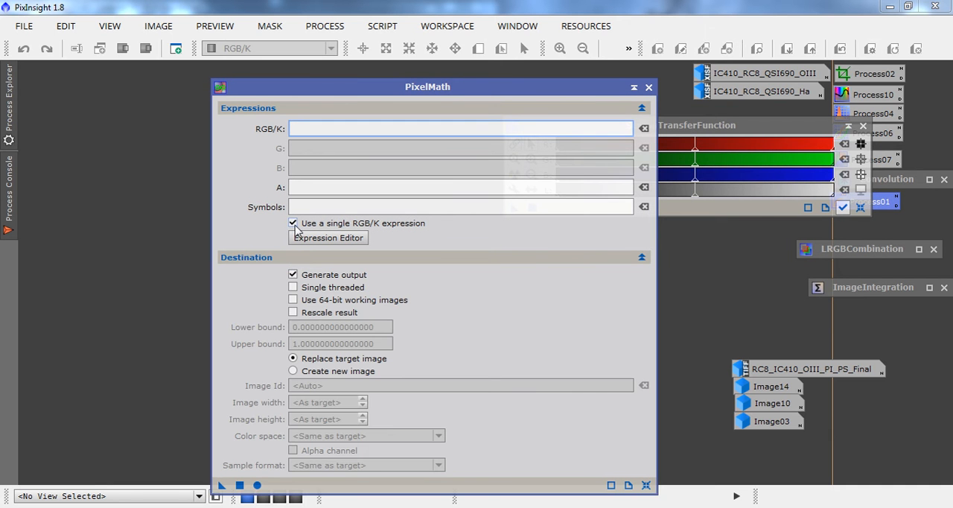
click(292, 222)
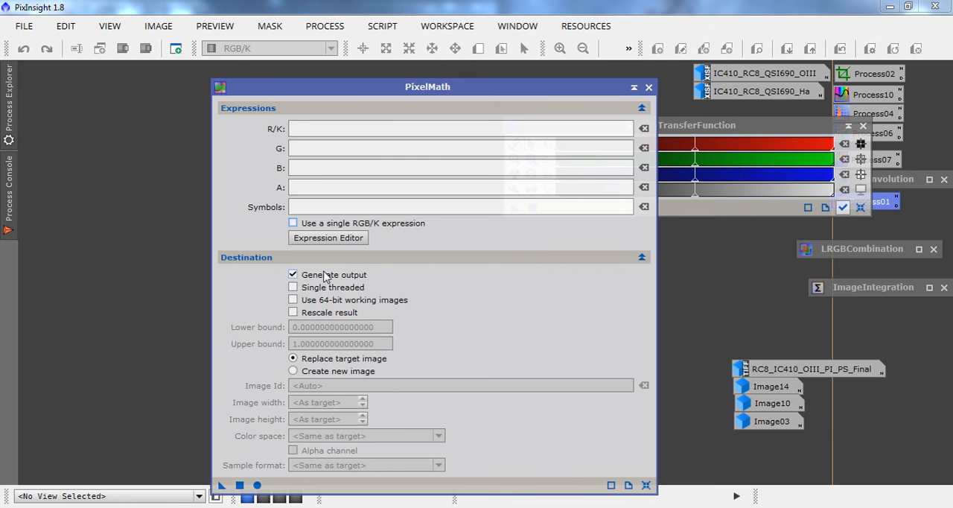
click(294, 372)
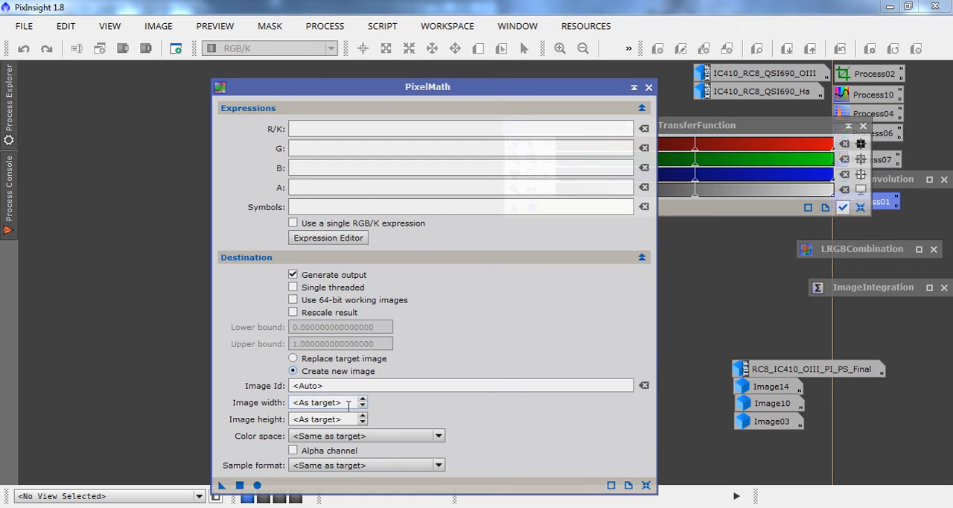
click(380, 437)
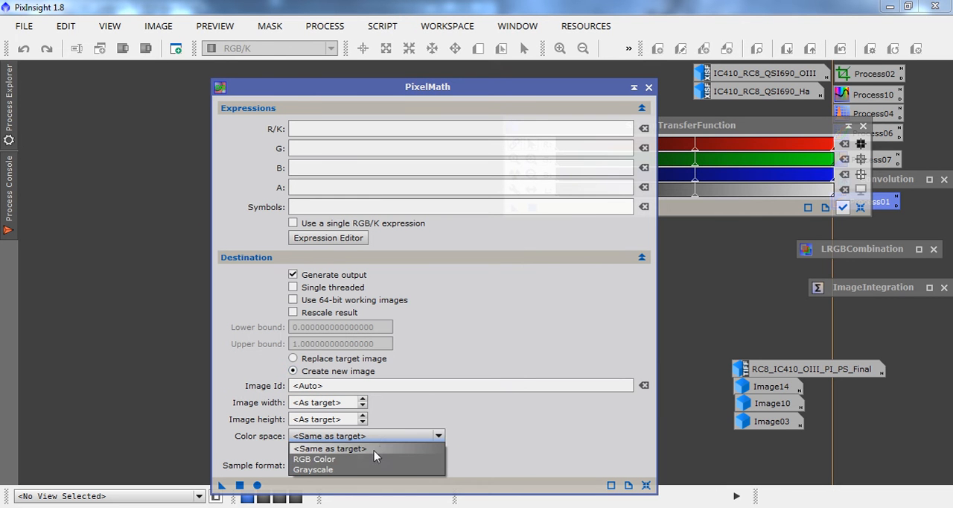
click(372, 459)
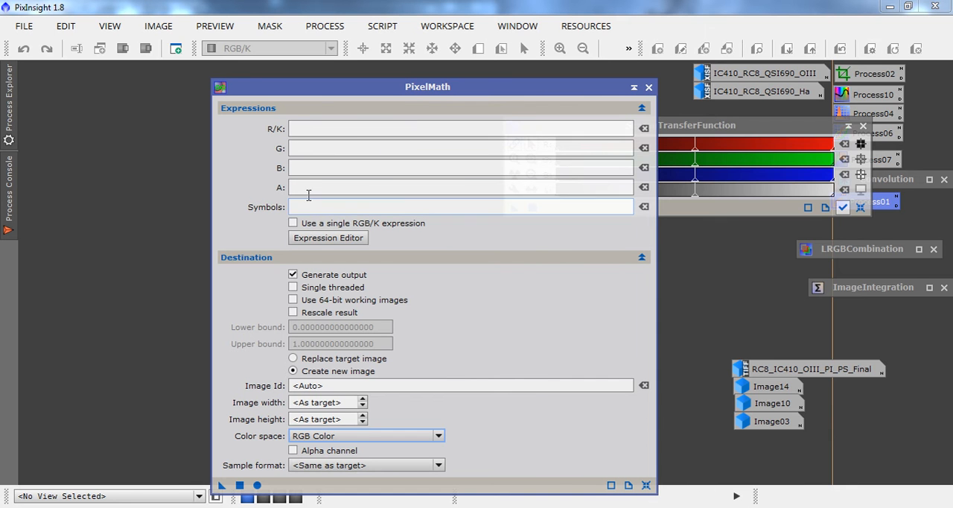
In the PixelMath Expression Editor, set the R/K expression to IC410_RC8_QSI690_Ha and the B expression to IC410_RC8_QSI690_OIII.
click(325, 239)
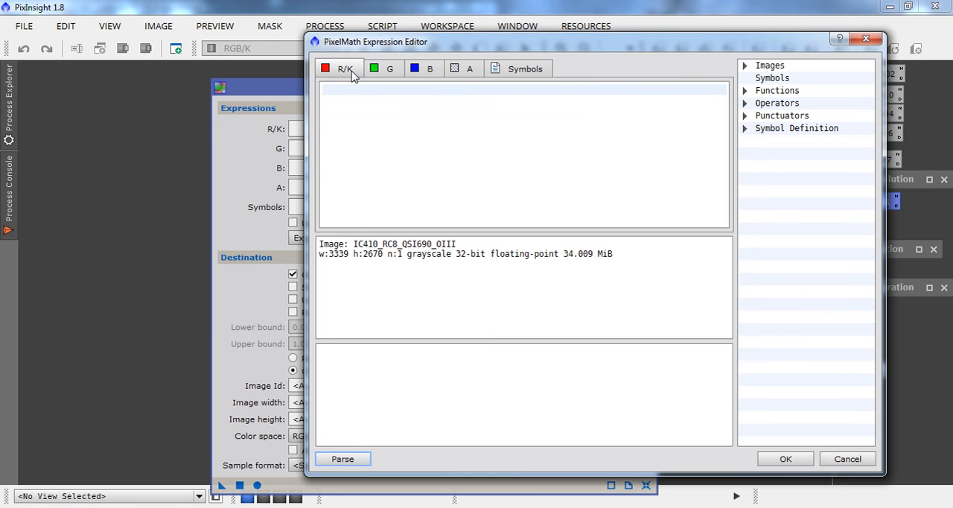
click(771, 69)
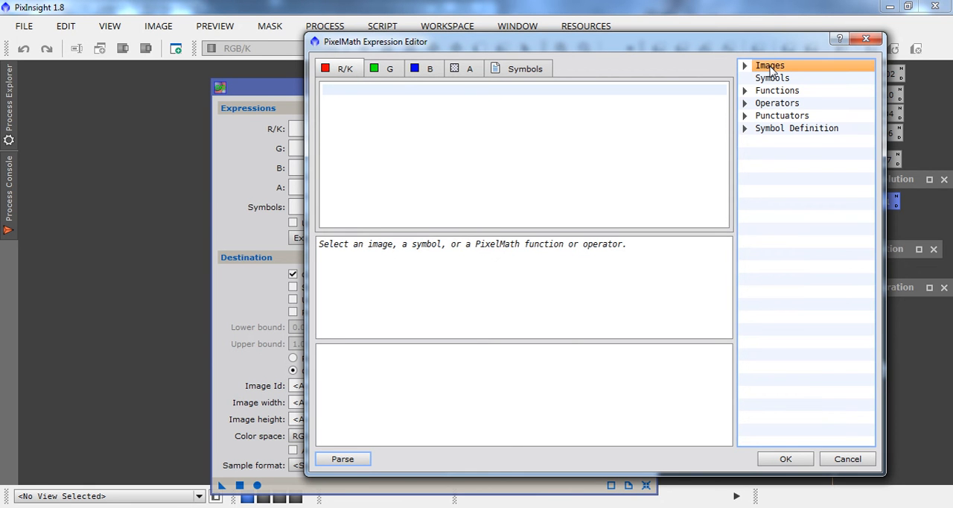
click(744, 65)
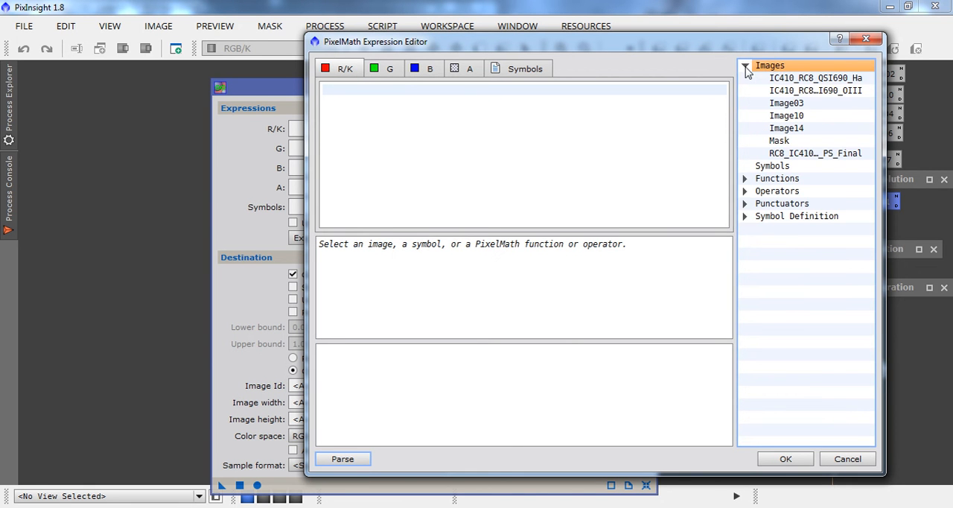
click(796, 79)
double_click(796, 78)
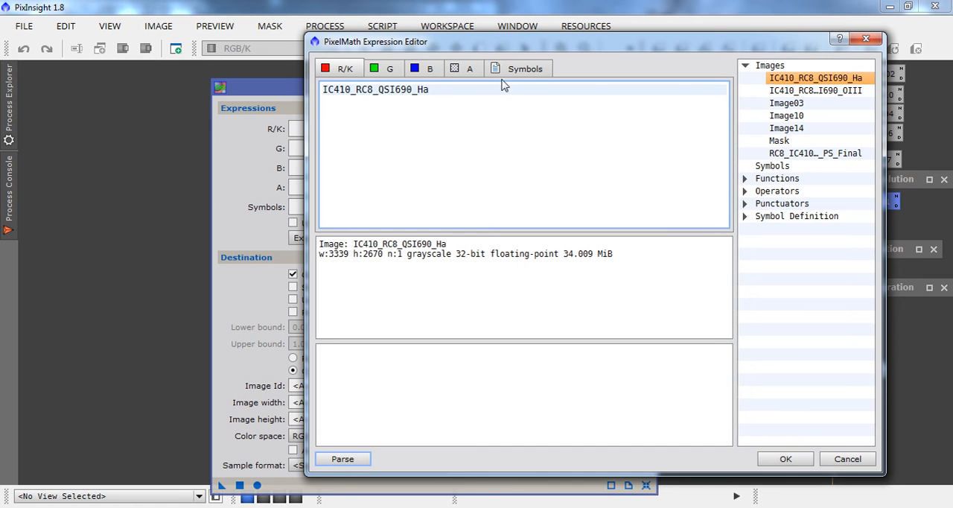
click(437, 69)
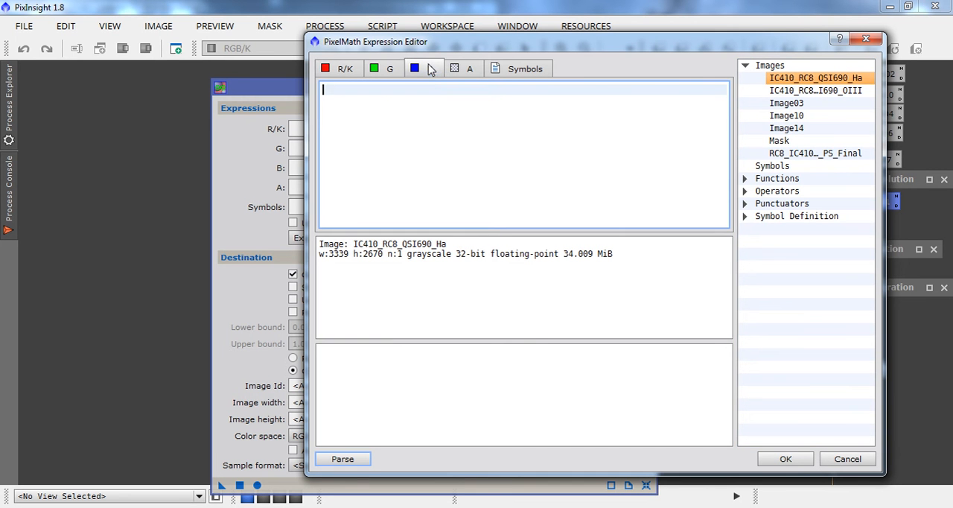
double_click(786, 92)
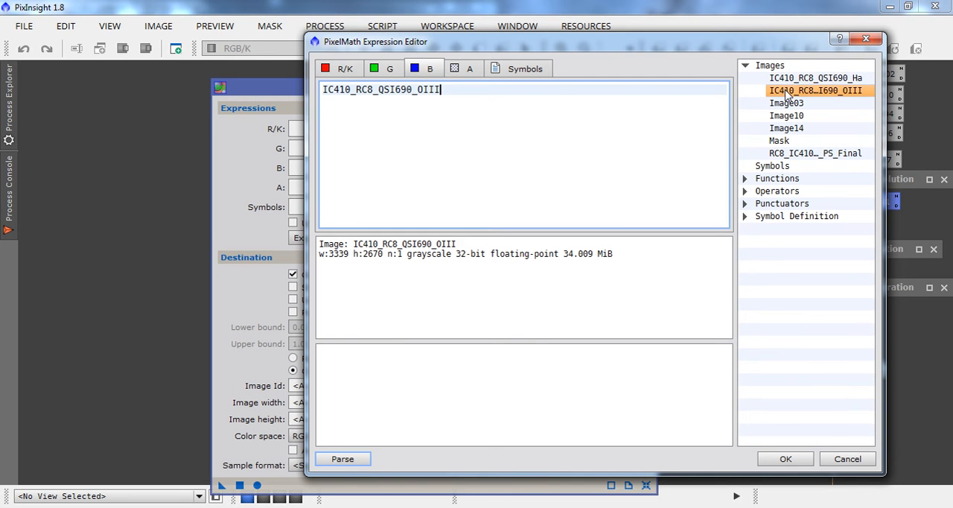
Set the G expression to (IC410_RC8_QSI690_Ha*.01)+(IC410_RC8_QSI690_OIII*~.01) and accept the channel expressions.
click(392, 69)
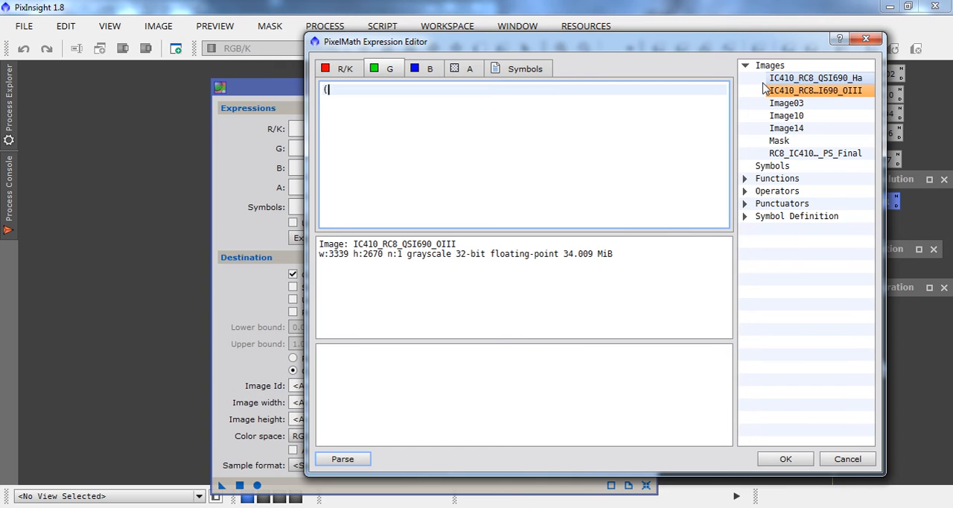
click(778, 79)
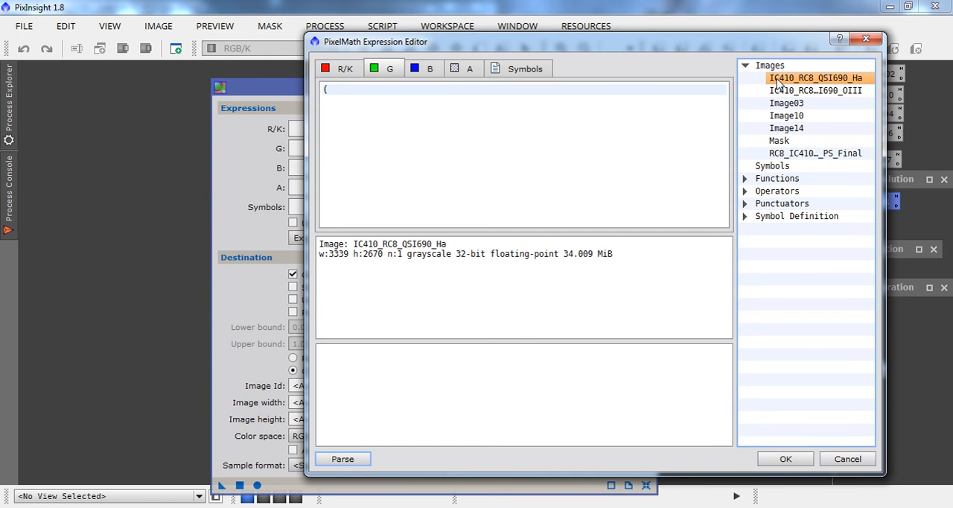
double_click(779, 79)
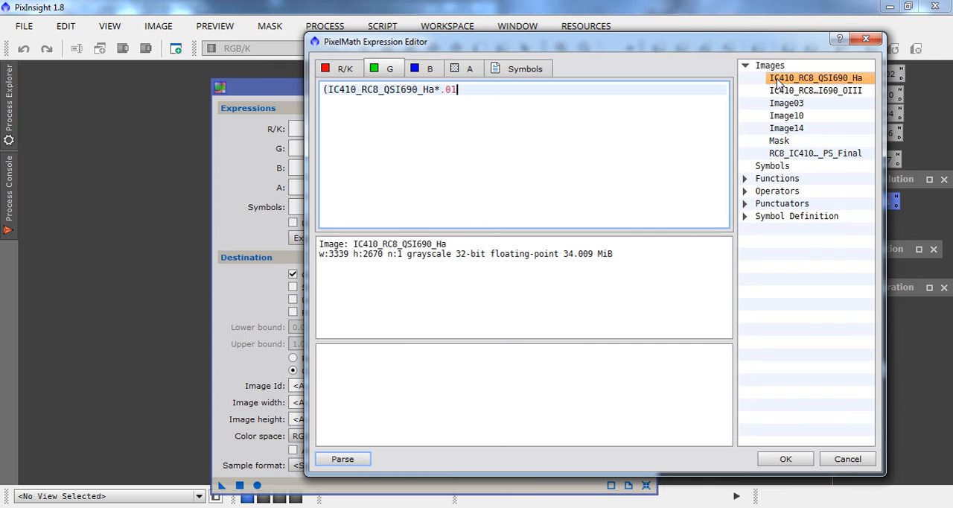
text()+()
double_click(853, 91)
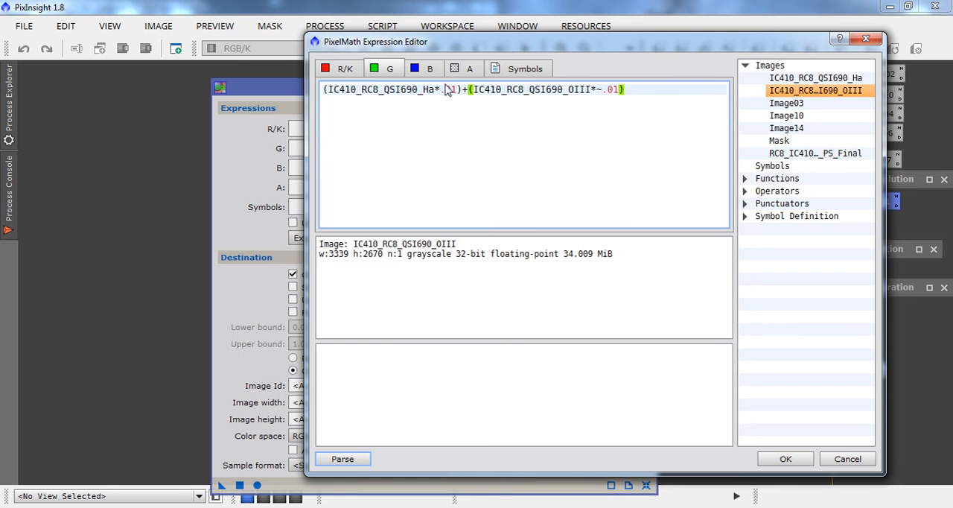
click(773, 463)
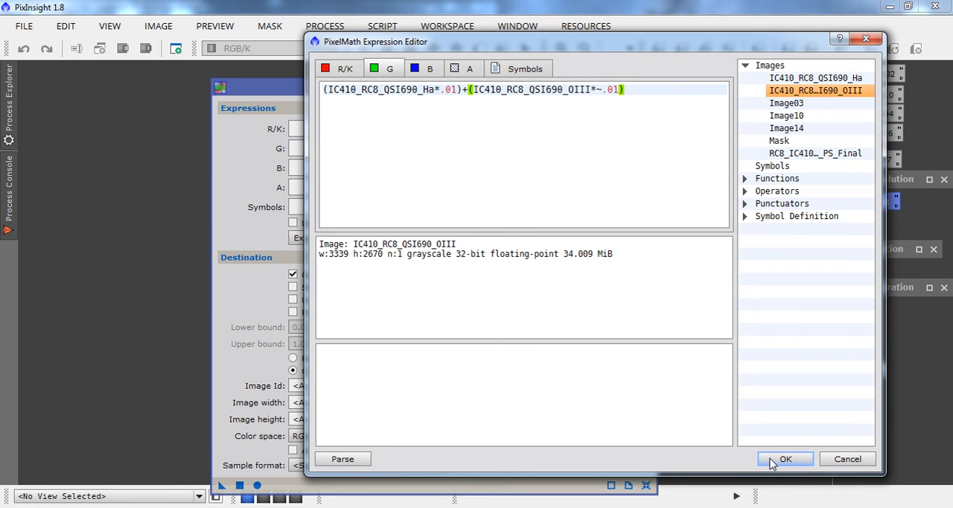
click(772, 461)
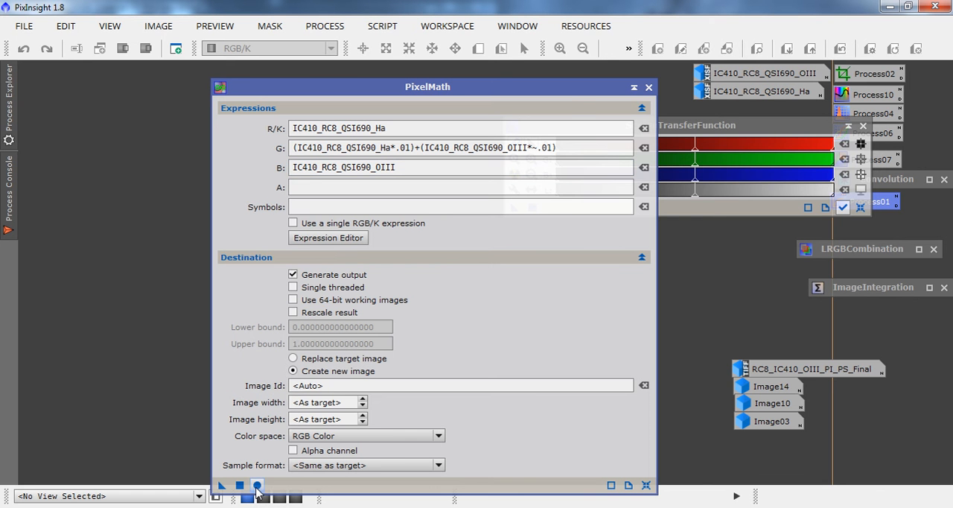
Try to execute PixelMath globally with both the OIII and Ha images minimized.
click(704, 75)
double_click(704, 74)
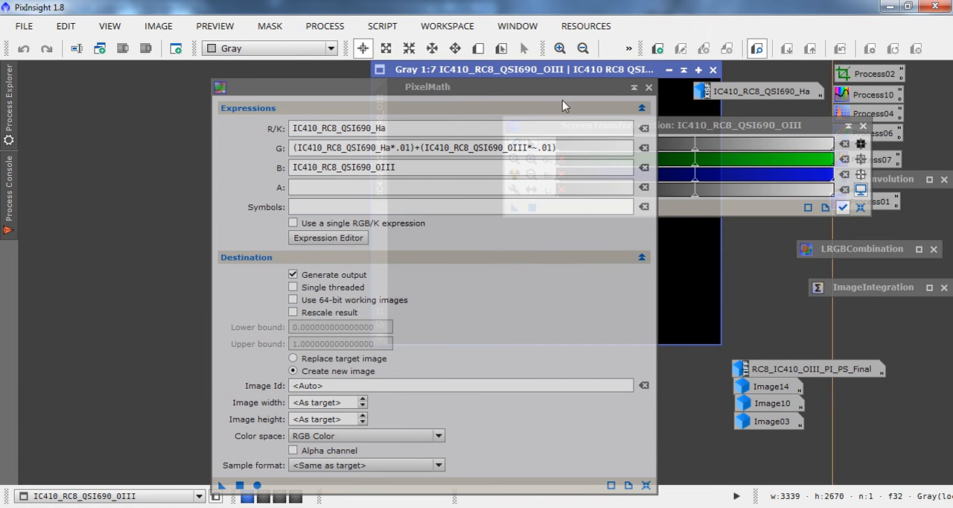
click(669, 69)
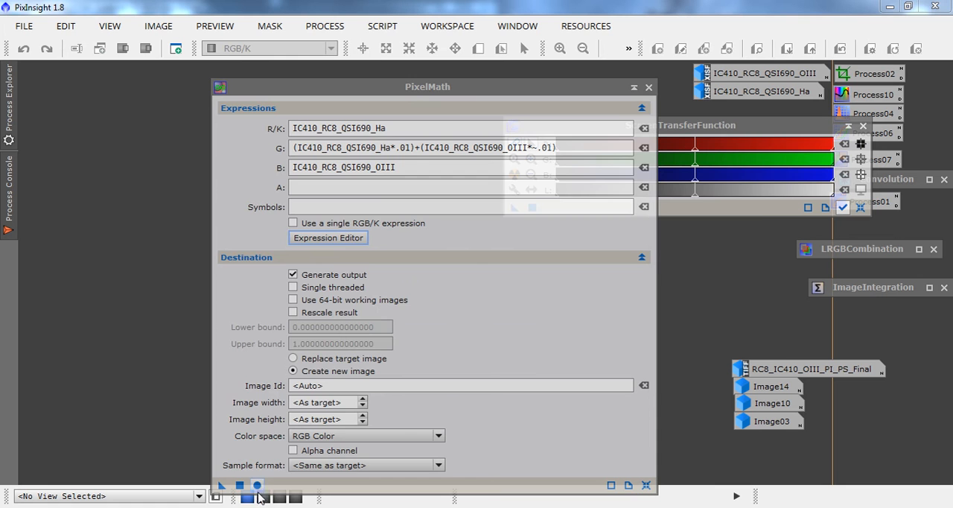
click(257, 484)
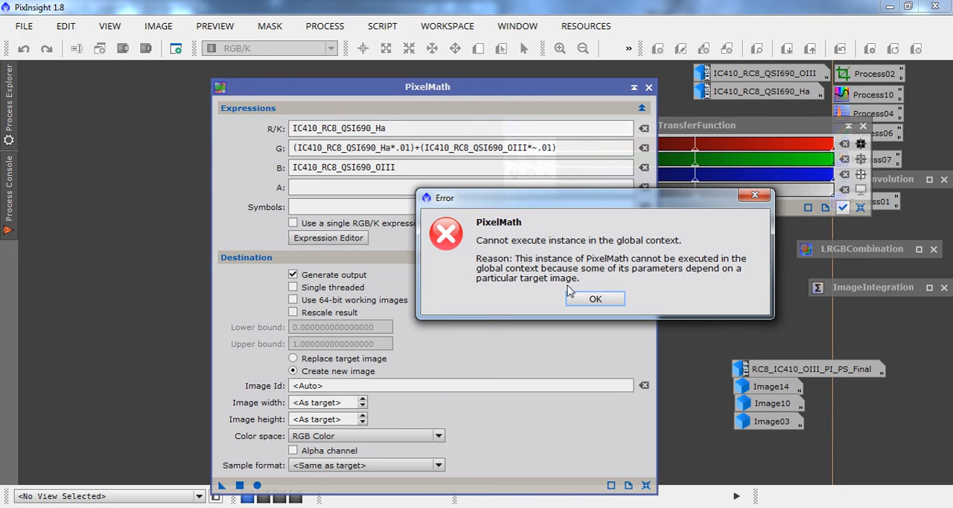
click(596, 299)
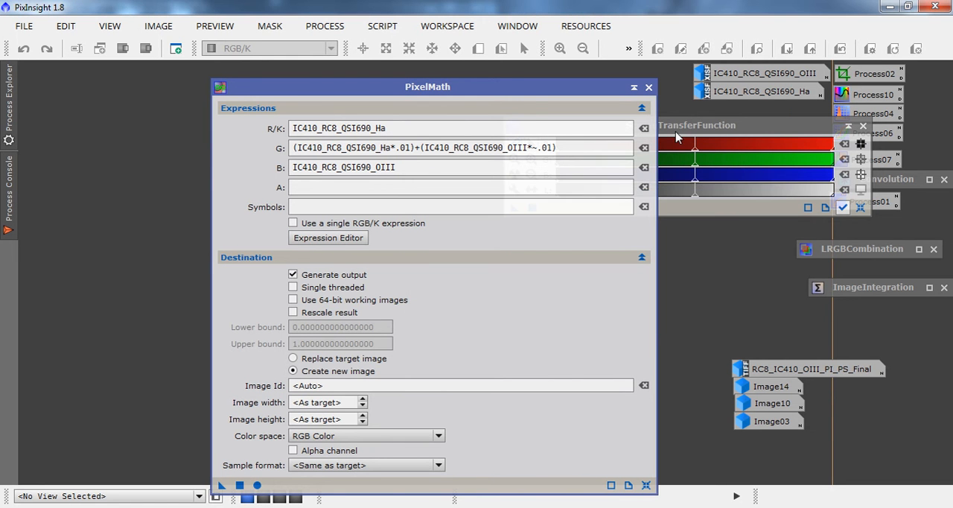
Restore the OIII image window and apply PixelMath to it as the target to generate the RGB image.
double_click(721, 80)
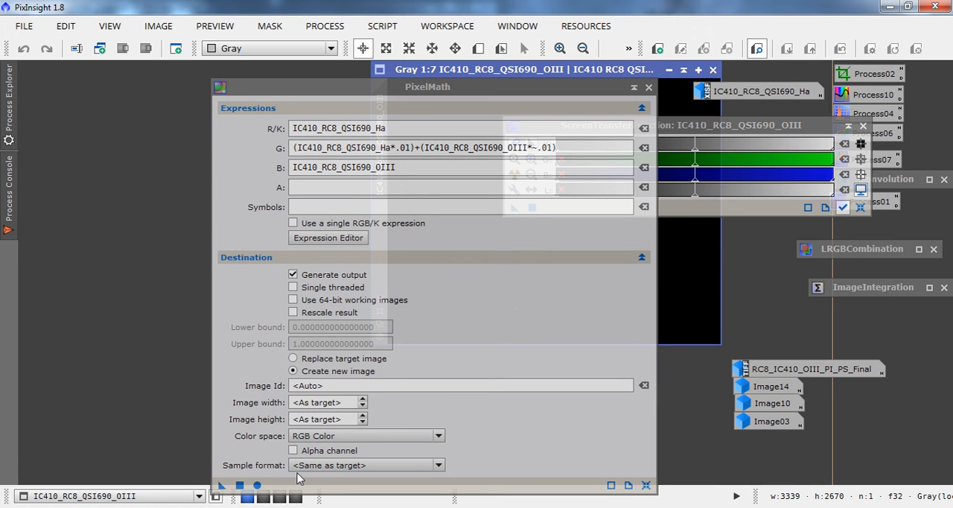
click(258, 485)
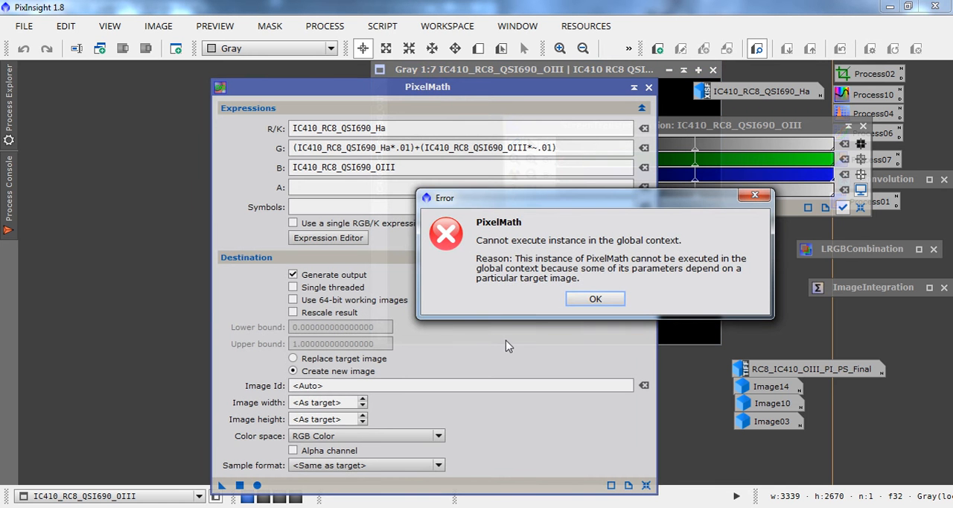
click(588, 300)
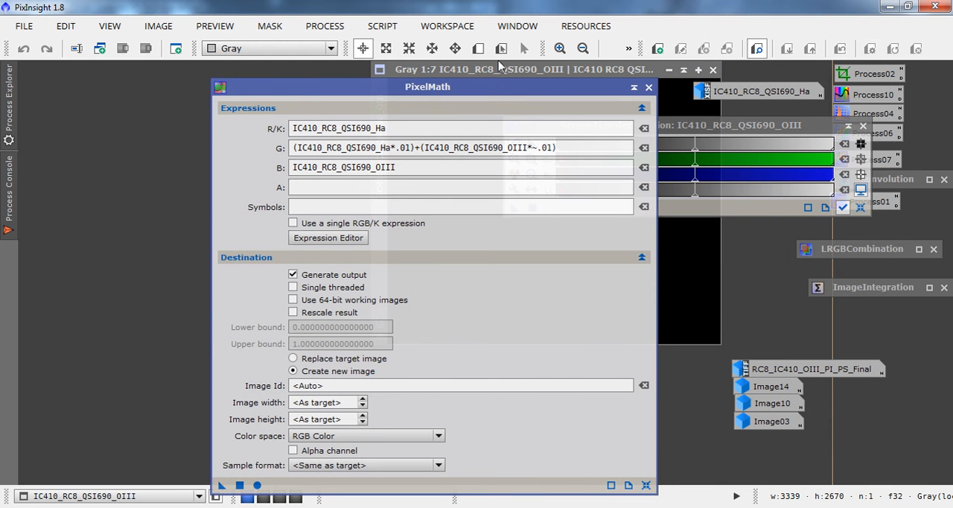
click(496, 70)
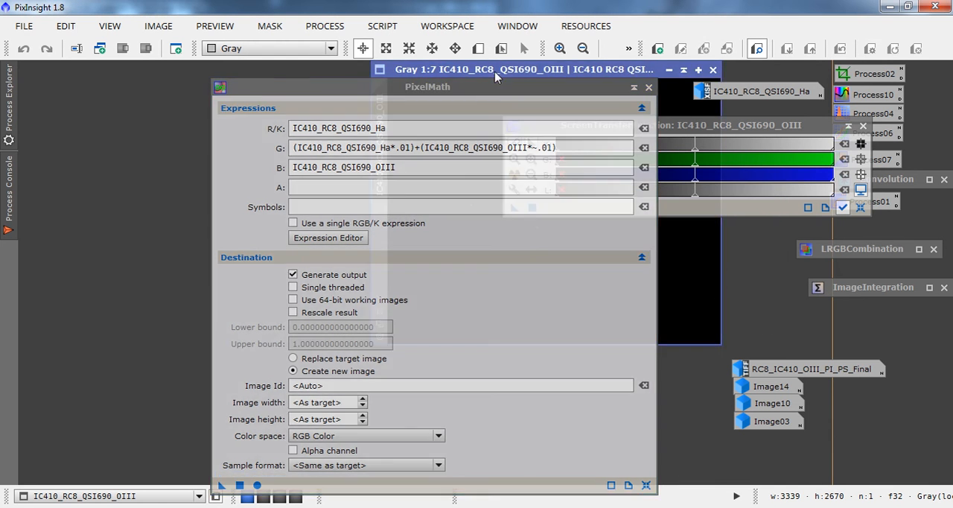
click(258, 485)
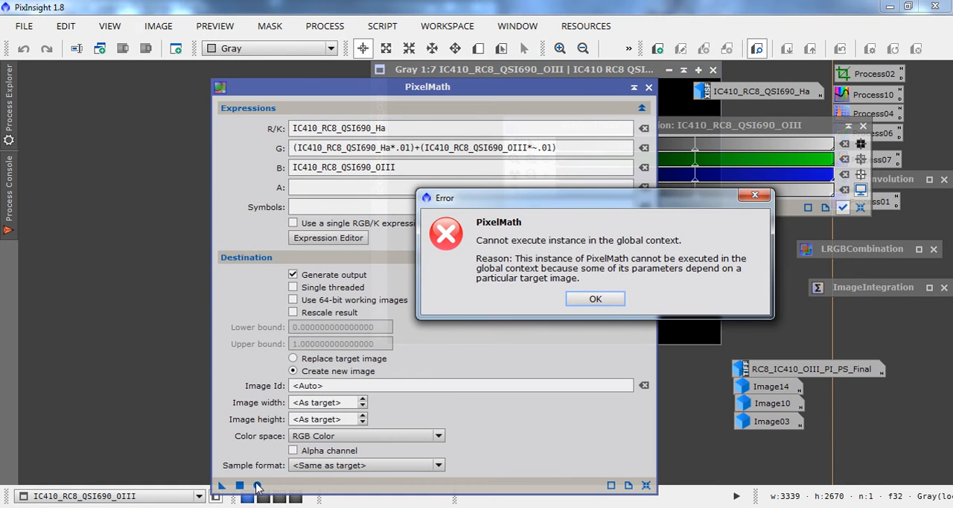
click(595, 297)
click(239, 485)
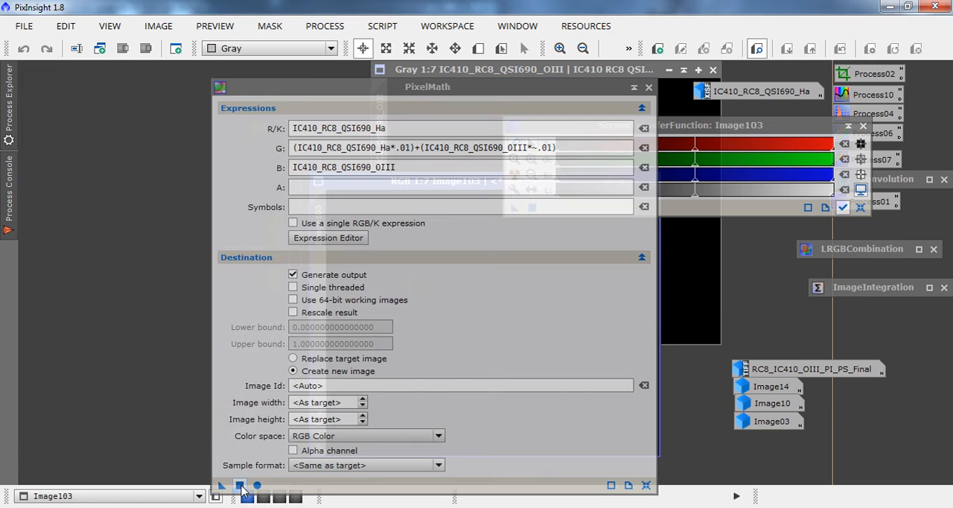
Collapse PixelMath and minimize the OIII image, leaving the new RGB image enlarged and clear of the ScreenTransferFunction window.
click(633, 88)
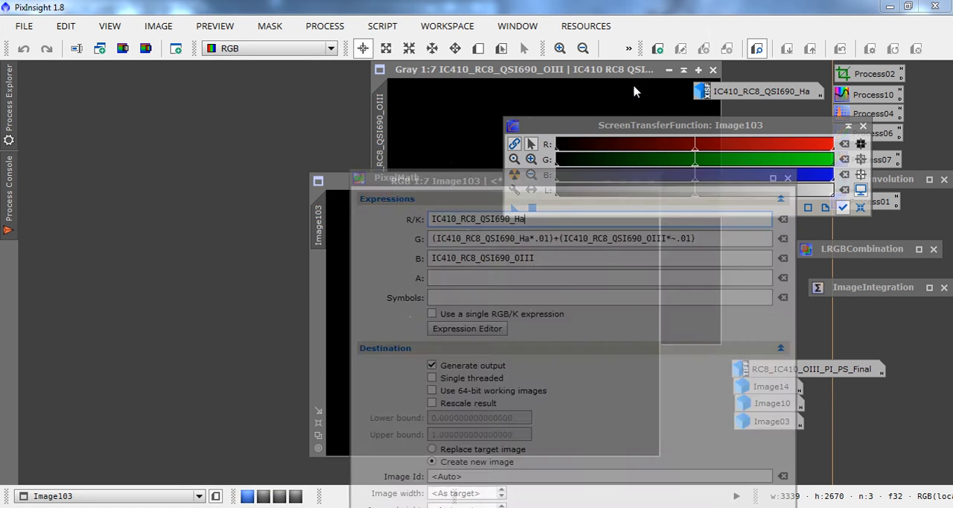
click(668, 71)
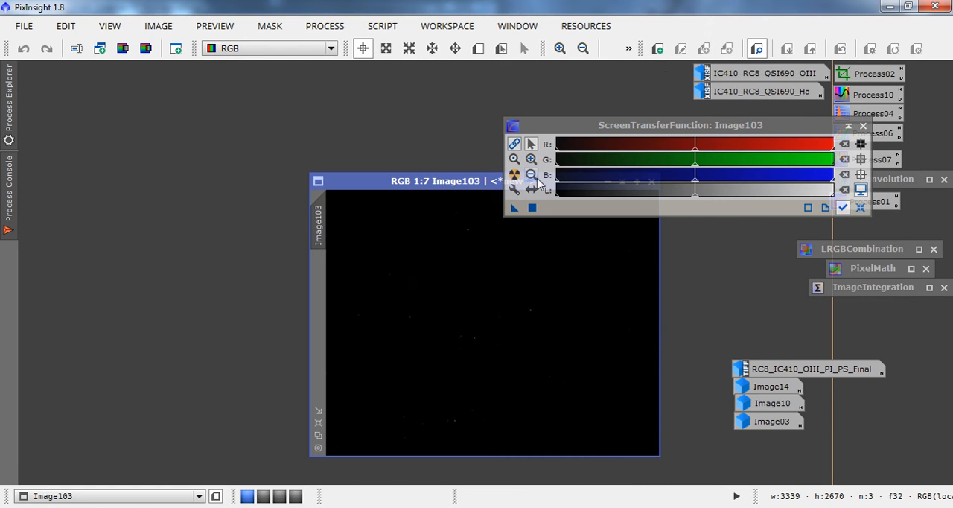
drag(480, 188, 189, 76)
click(27, 313)
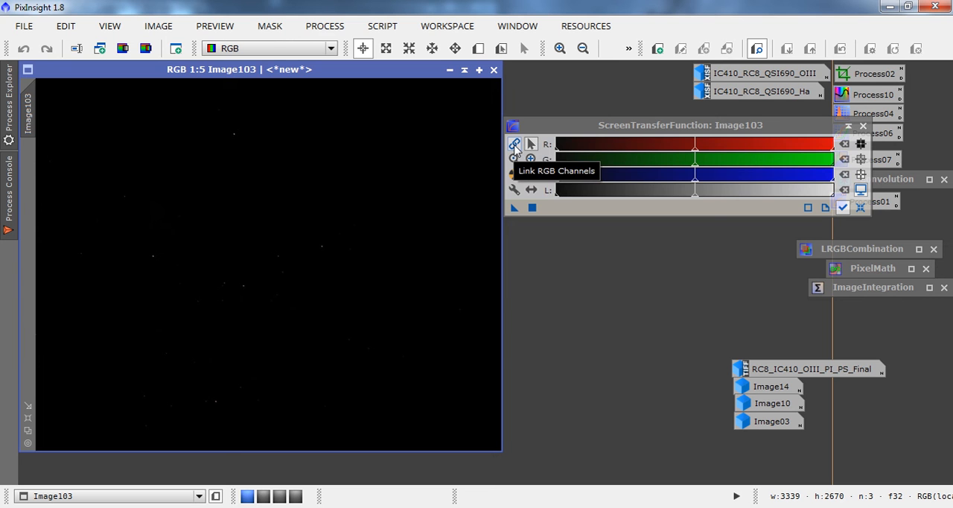
Auto-stretch the screen display of the new RGB image with its RGB channels unlinked.
click(515, 147)
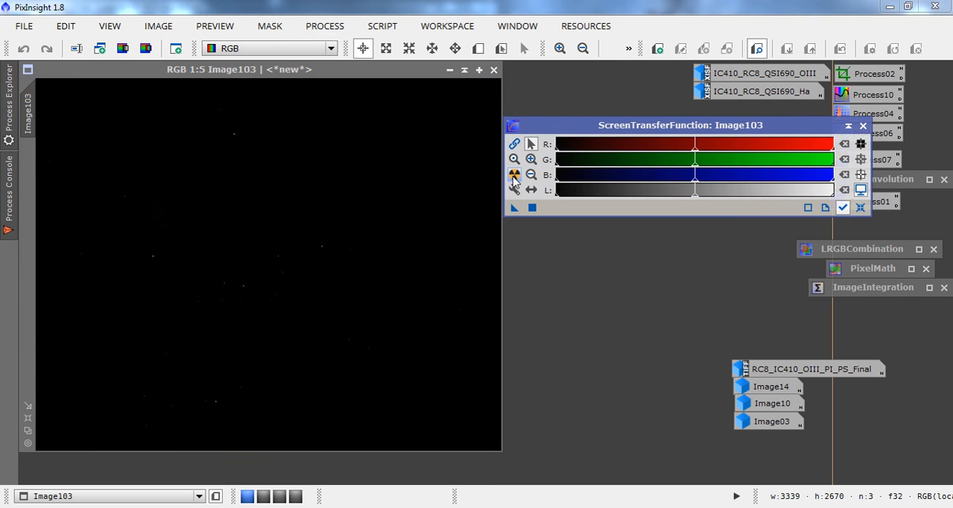
click(514, 177)
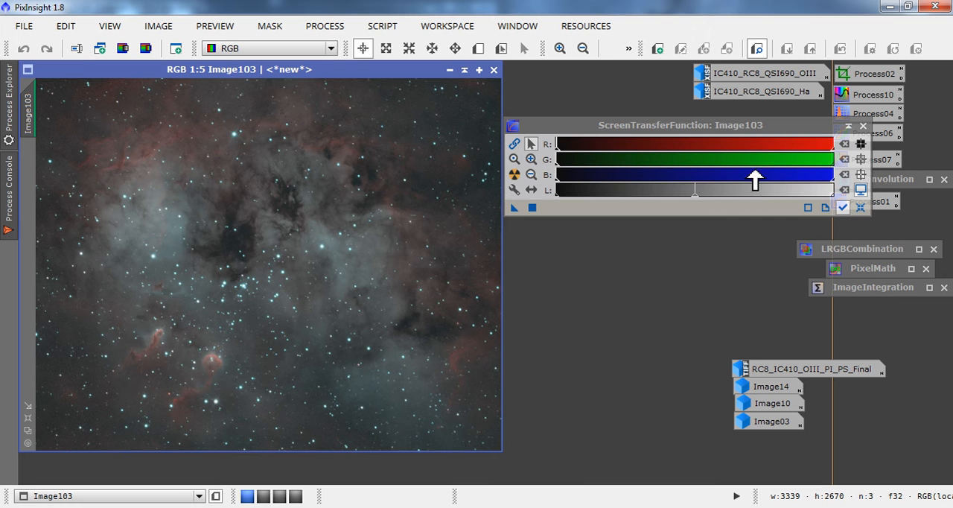
Open the saved HistogramTransformation process and select the new RGB image as its view.
double_click(839, 113)
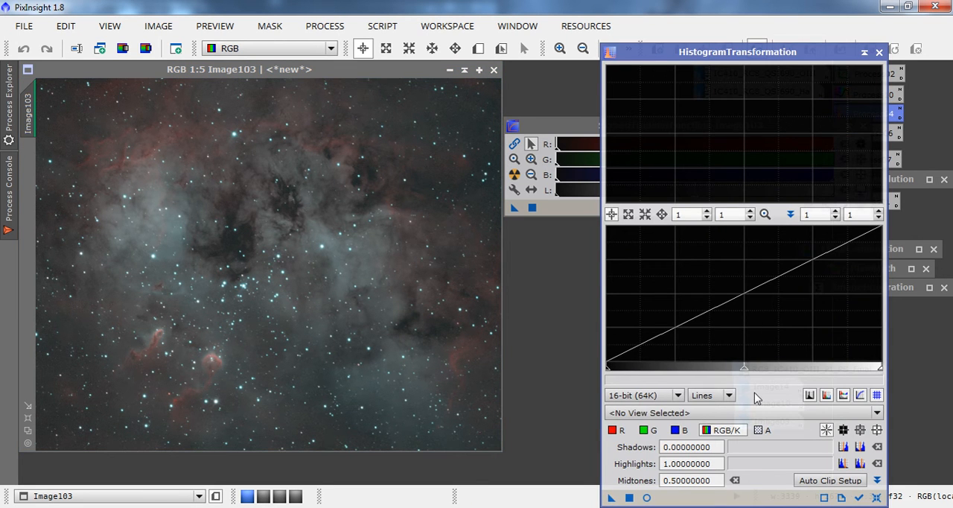
click(748, 413)
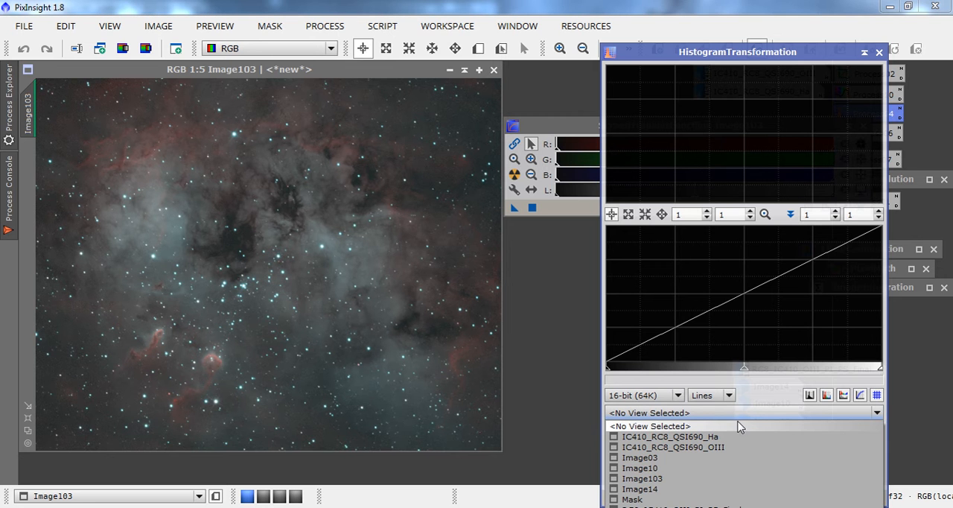
click(660, 478)
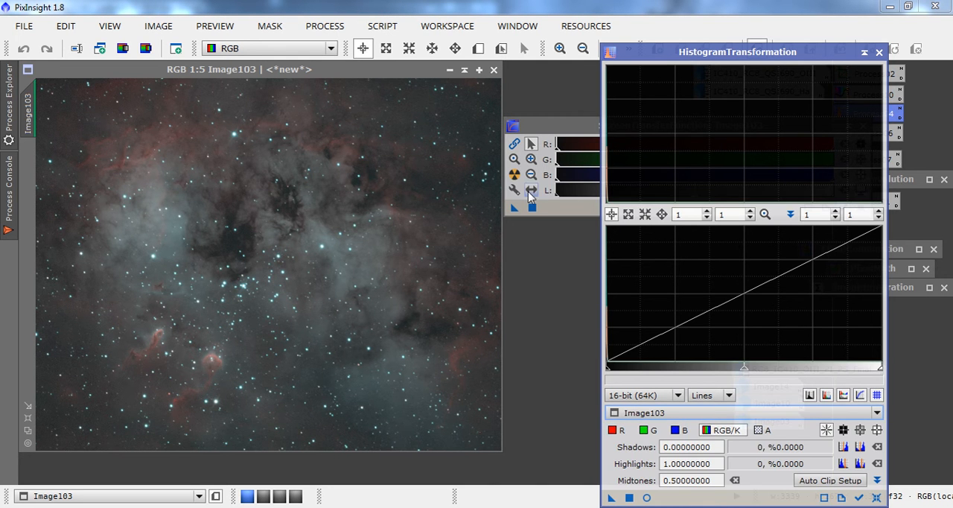
Permanently stretch the new RGB image by transferring its screen stretch to HistogramTransformation, resetting the screen stretch, and applying the histogram.
click(568, 123)
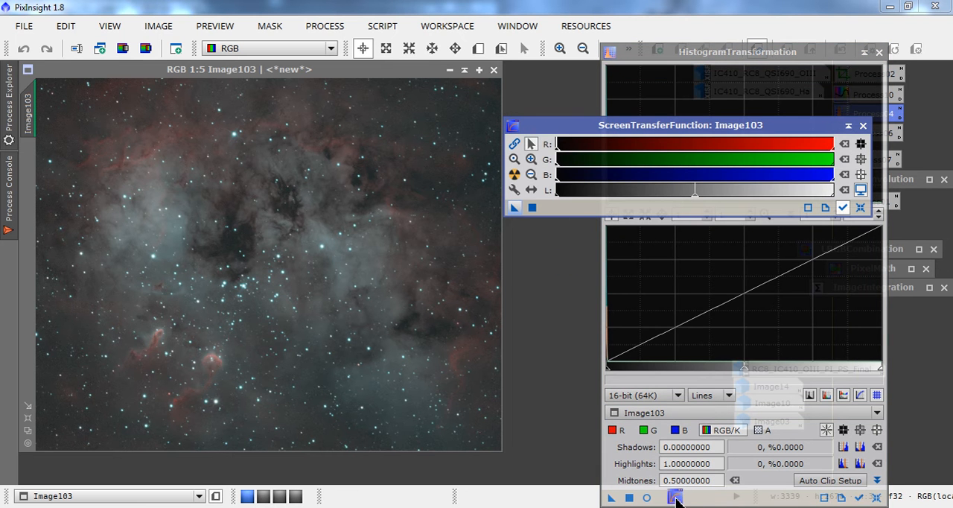
click(860, 208)
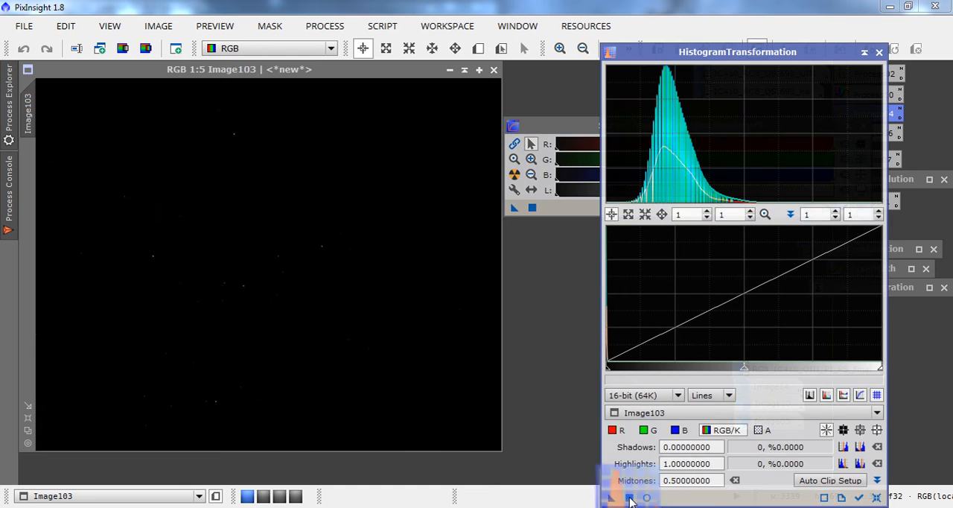
click(629, 499)
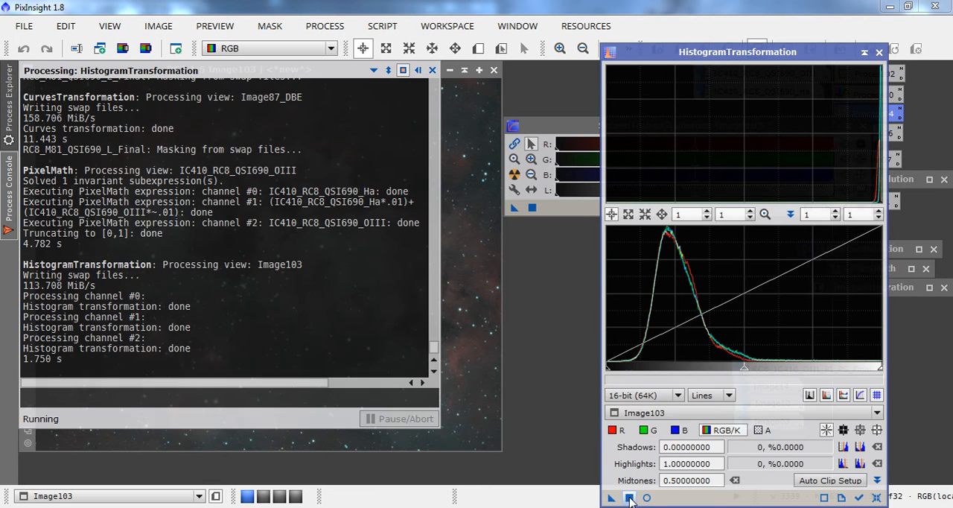
click(879, 52)
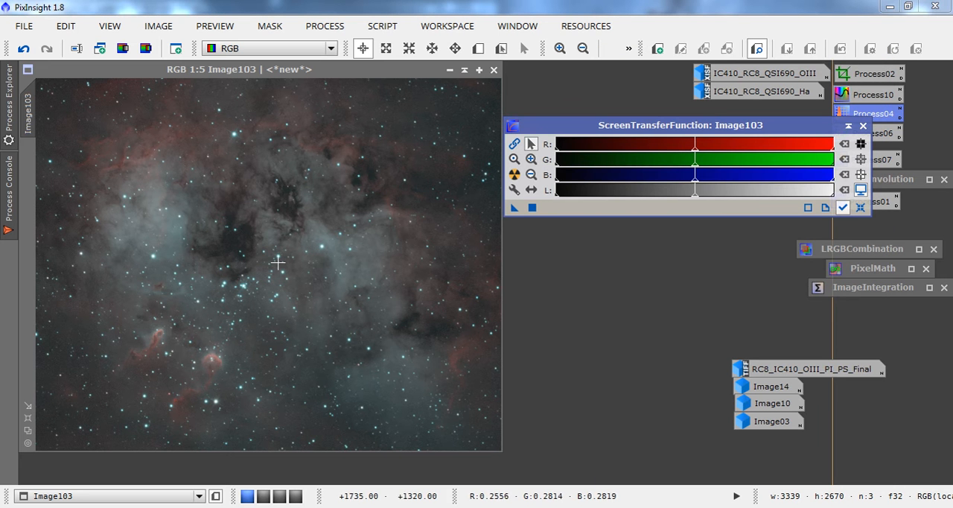
Close ScreenTransferFunction and apply SCNR to the new RGB image, removing green with Average Neutral, amount 1.00 and lightness preserved.
click(862, 128)
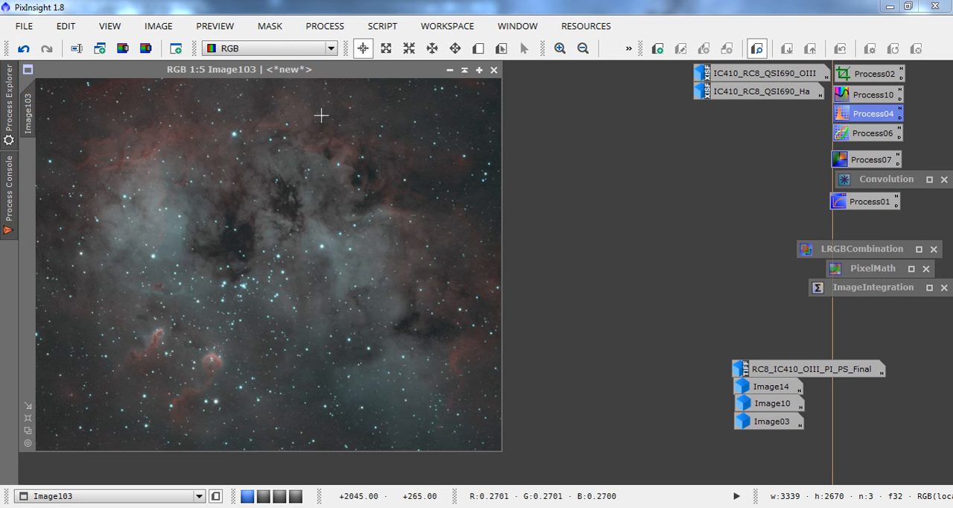
click(560, 48)
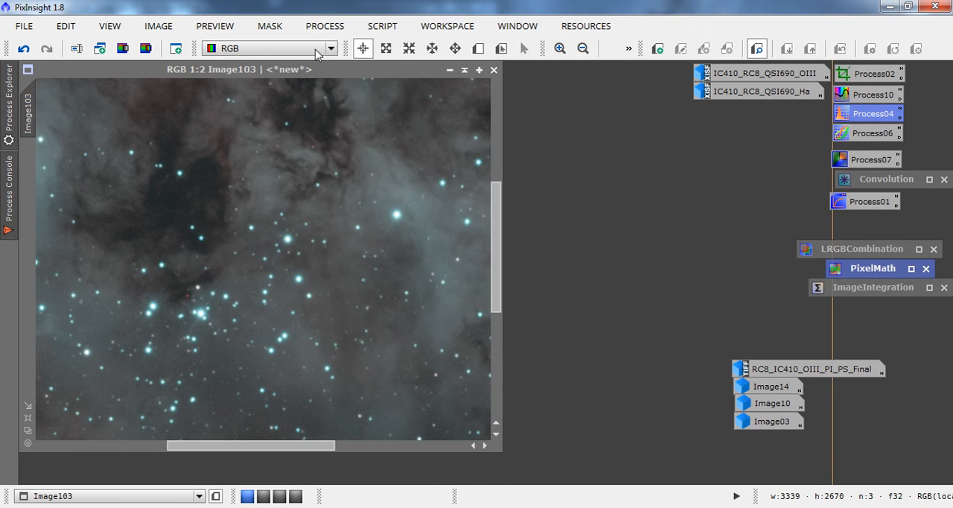
click(583, 48)
click(584, 48)
click(584, 48)
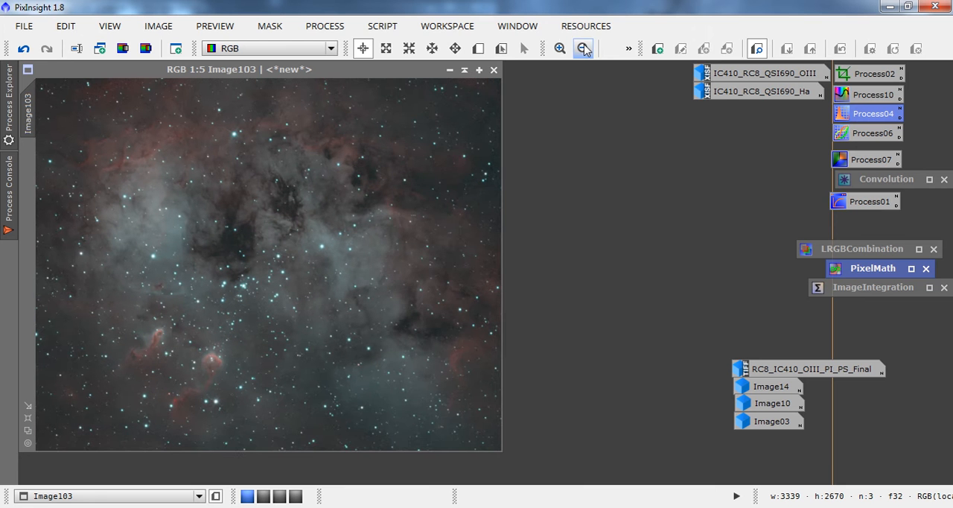
click(341, 27)
mouse_move(387, 17)
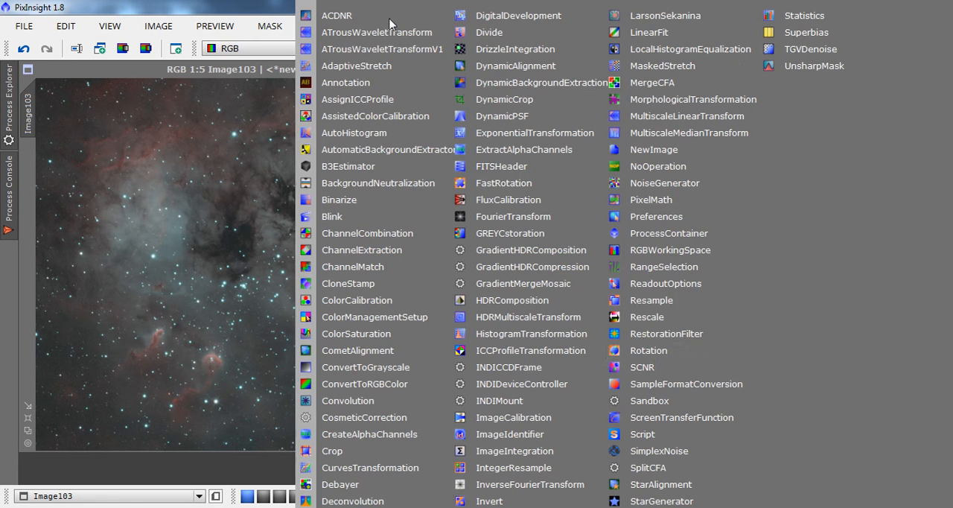
click(654, 364)
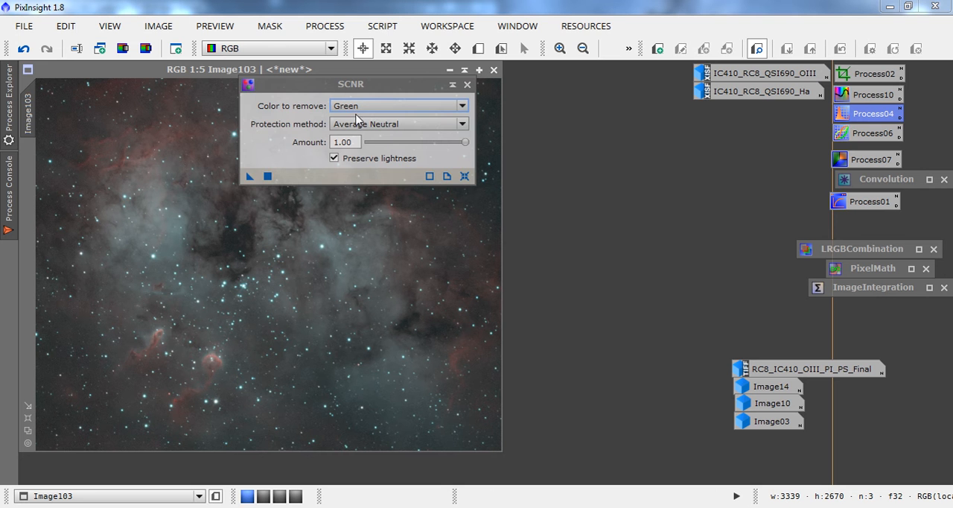
drag(249, 176, 208, 254)
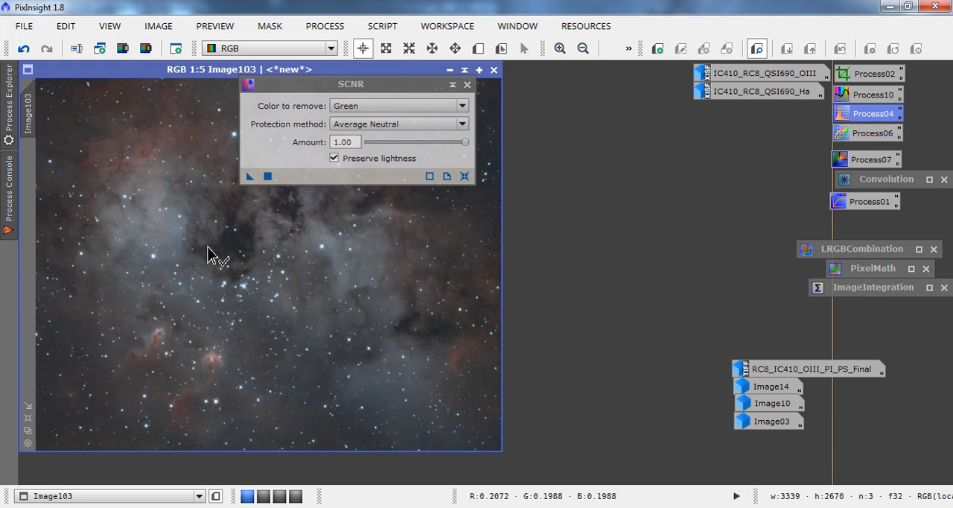
Collapse SCNR clear of the RGB image and examine the corrected star and nebula colours up close.
click(451, 85)
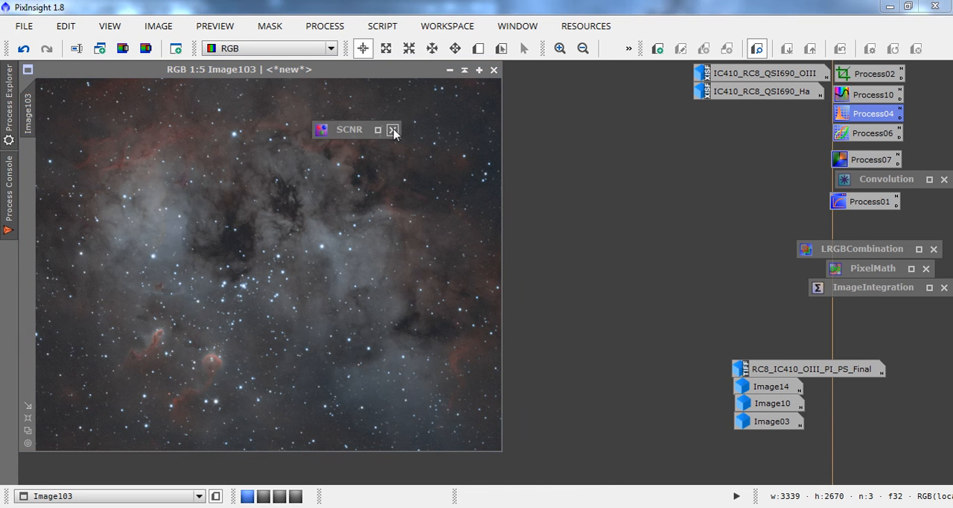
mouse_move(351, 134)
mouse_down()
mouse_move(695, 195)
mouse_move(776, 121)
mouse_up()
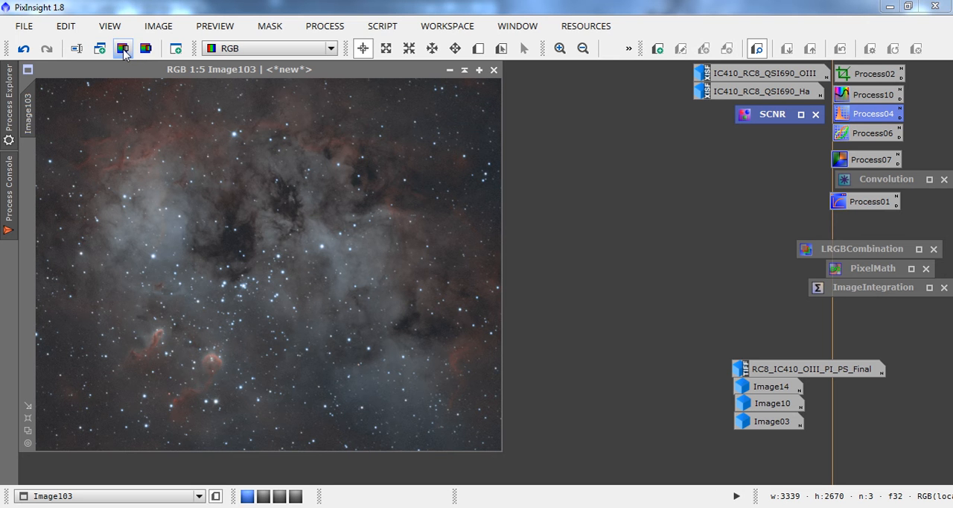
click(560, 48)
click(560, 48)
click(560, 48)
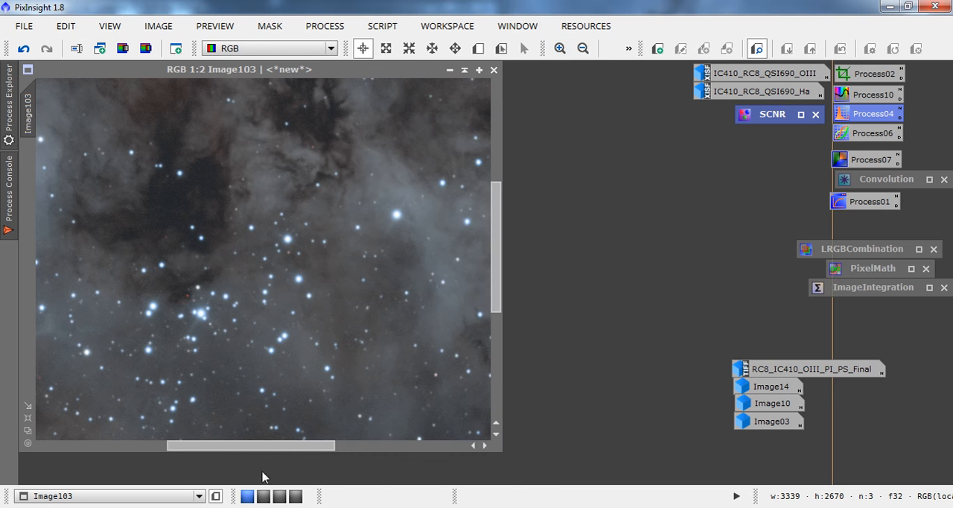
drag(264, 447, 401, 443)
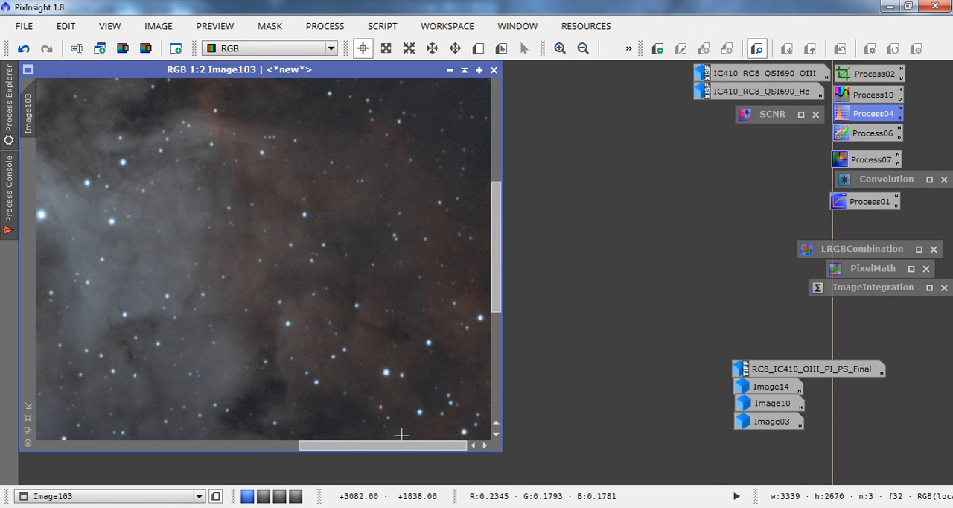
drag(496, 275, 543, 363)
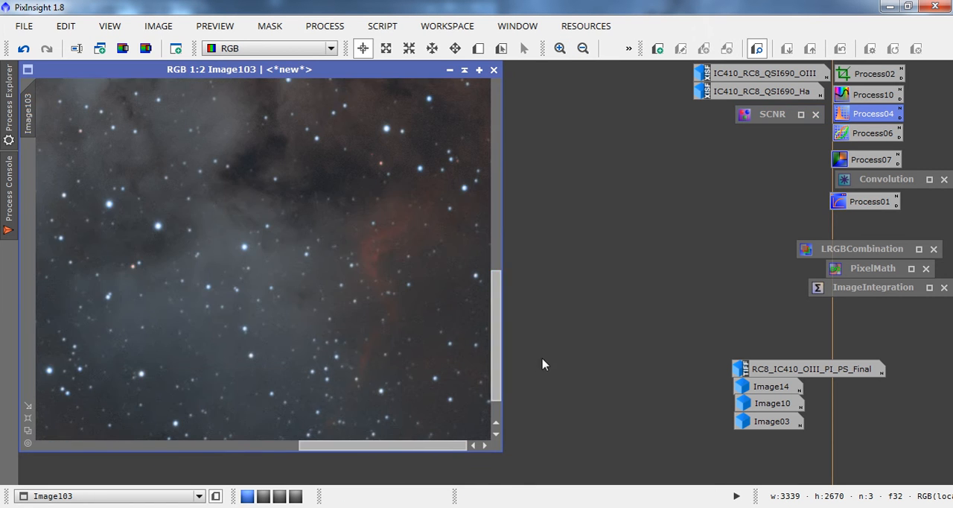
click(582, 50)
click(583, 49)
click(582, 49)
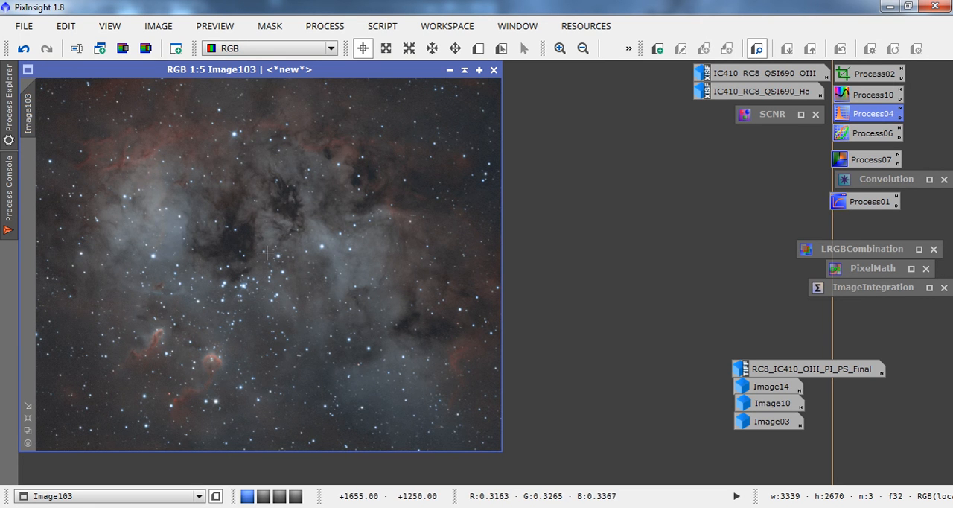
Mask the RGB image with its own extracted lightness, minimizing the lightness image and hiding the mask overlay.
click(122, 49)
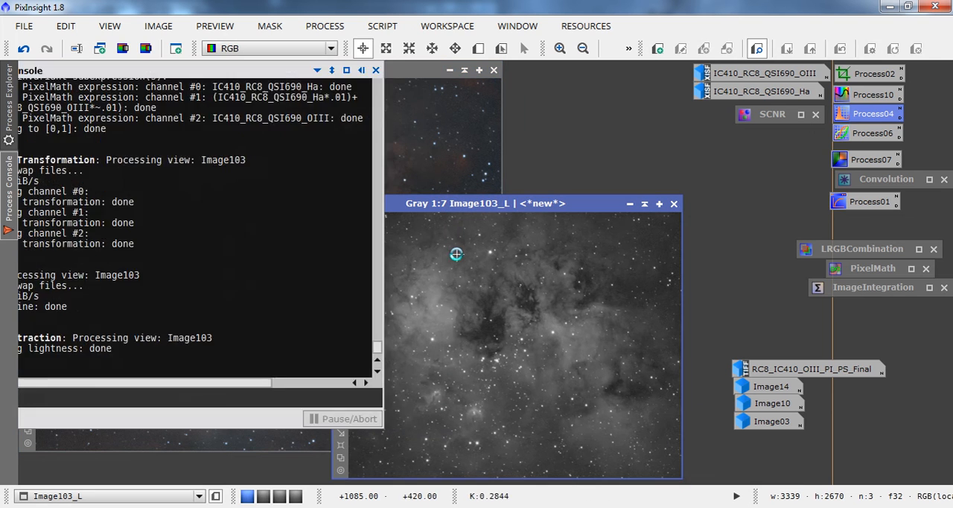
drag(345, 257, 29, 197)
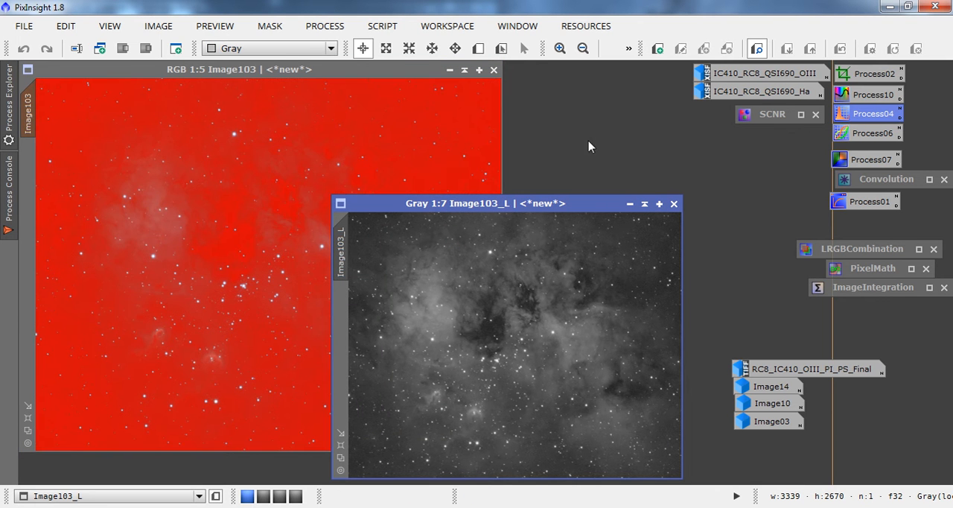
click(629, 203)
drag(547, 350, 620, 381)
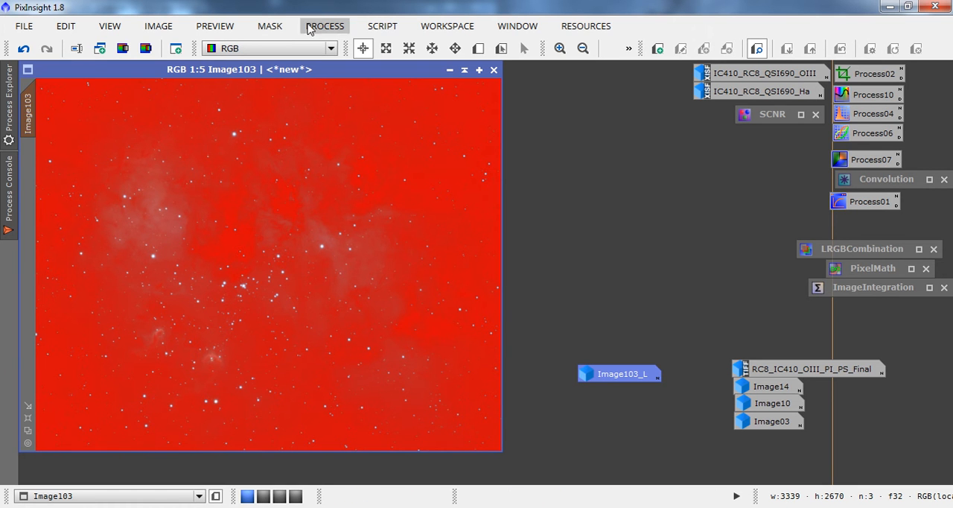
click(270, 25)
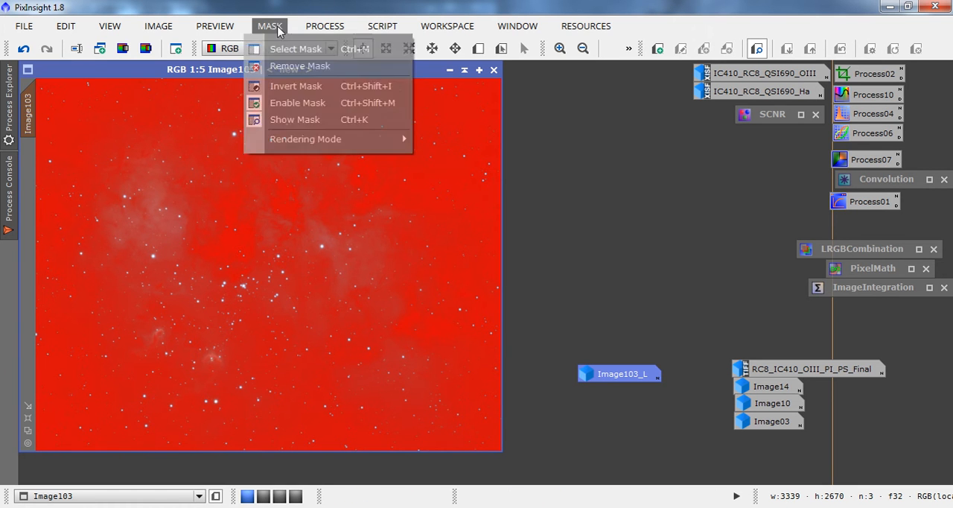
click(281, 122)
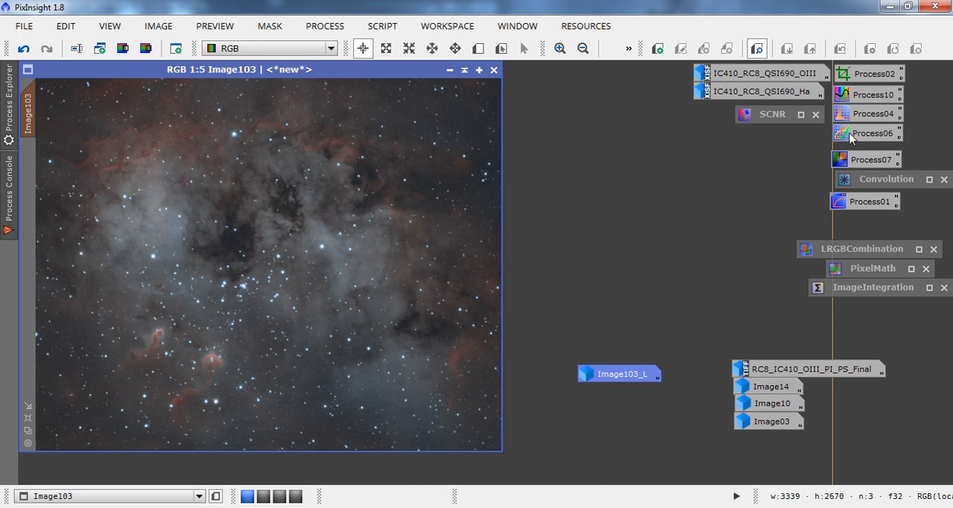
In CurvesTransformation with real-time preview, raise the RGB/K midtones and shape the curve with points at about 0.093/0.151 and 0.605/0.875.
double_click(852, 134)
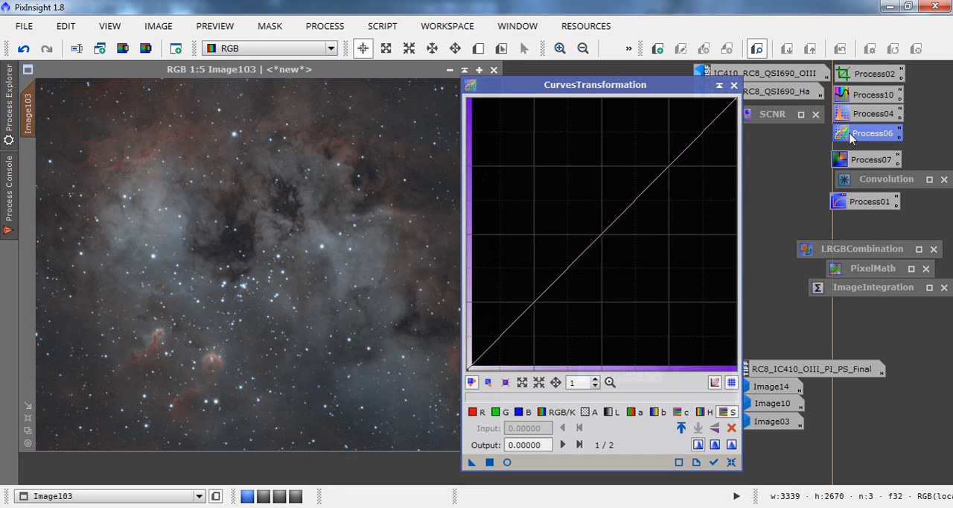
click(506, 462)
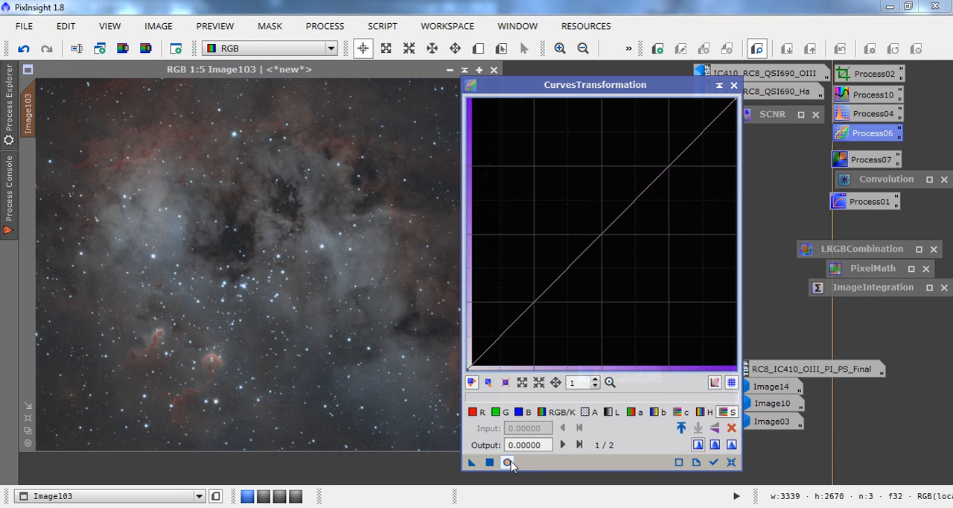
click(548, 412)
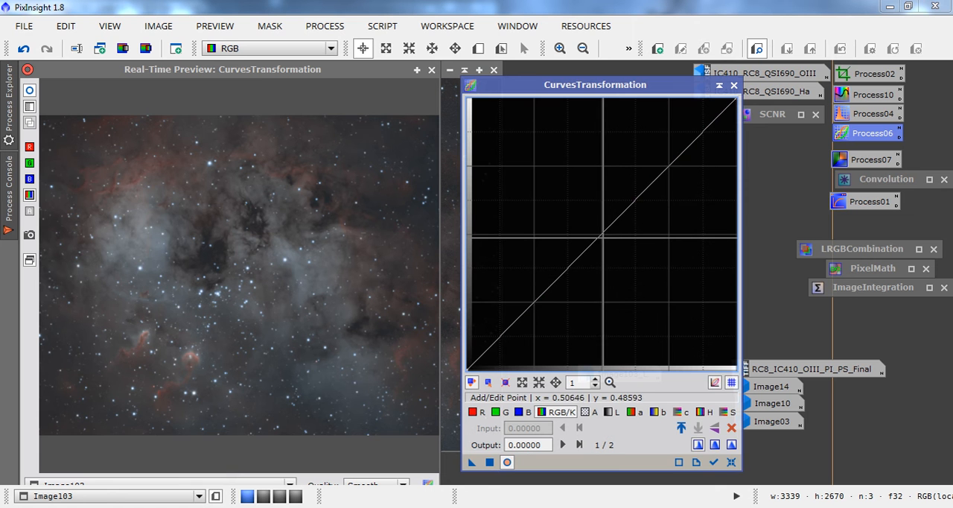
click(602, 236)
drag(602, 236, 533, 235)
drag(487, 324, 490, 328)
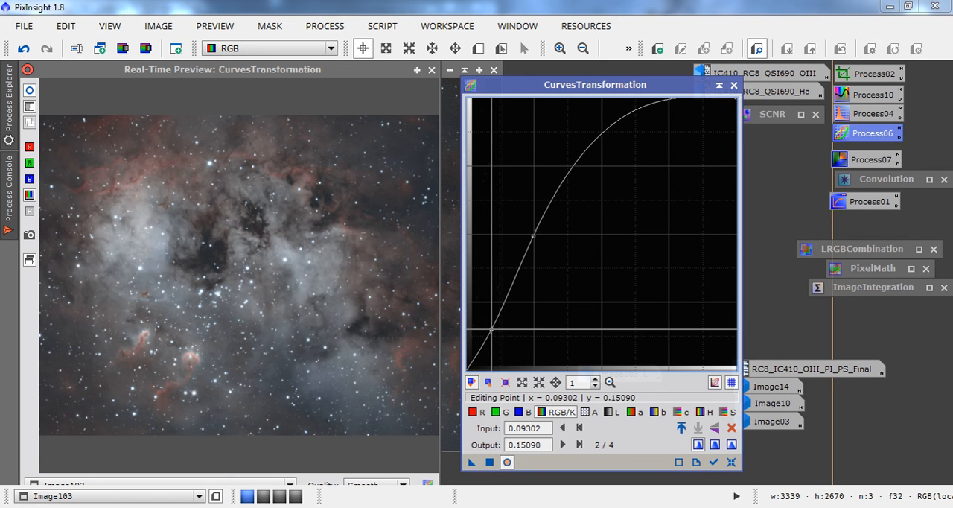
drag(608, 106, 630, 132)
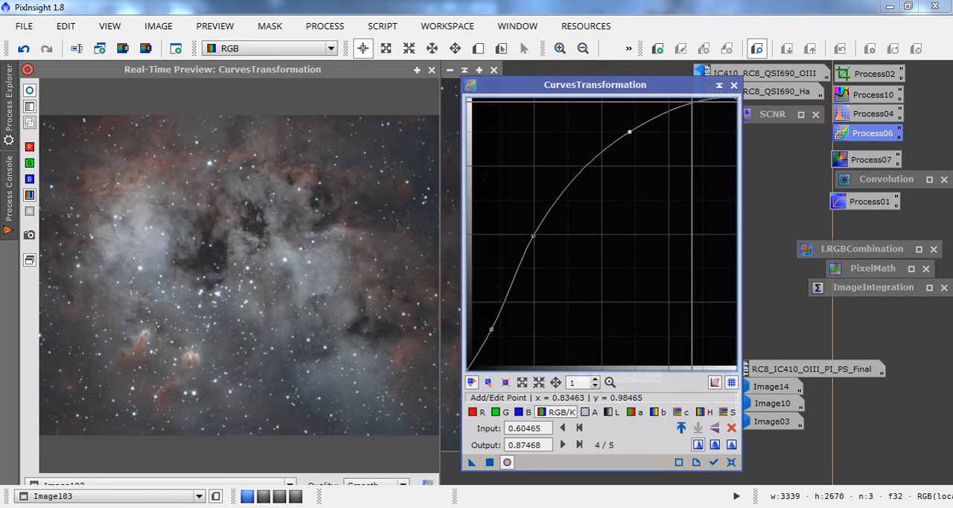
Raise the saturation curve with points at about 0.121/0.215, 0.253/0.494 and 0.540/0.824, and regenerate the real-time preview.
click(723, 413)
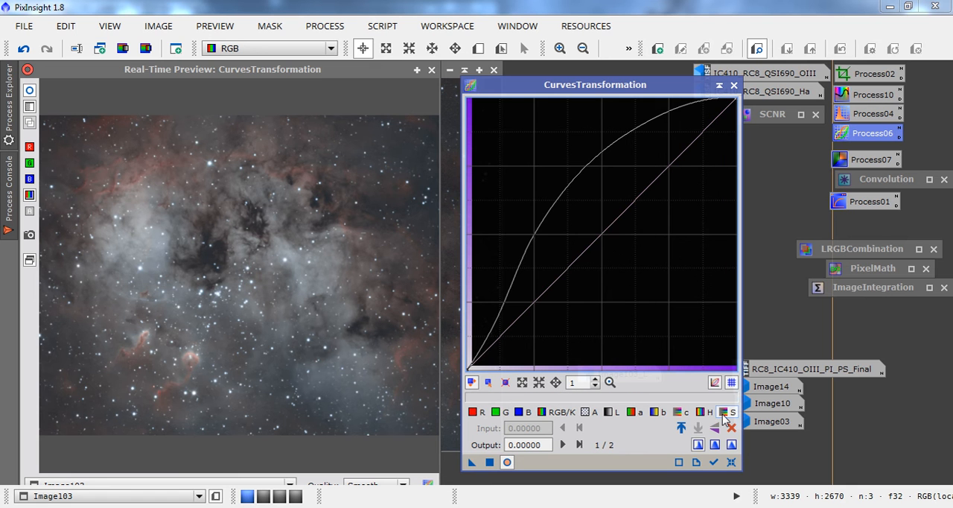
drag(610, 225, 536, 234)
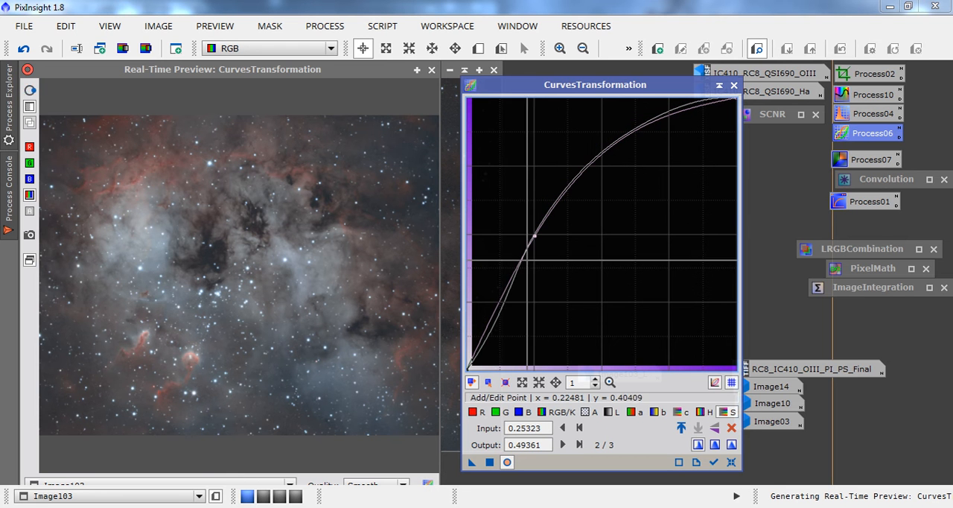
drag(498, 308, 499, 310)
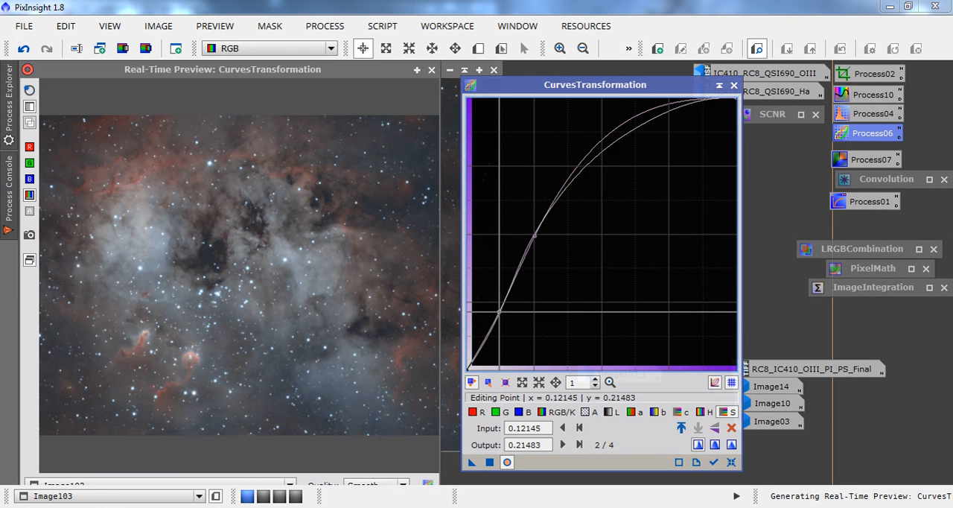
drag(609, 146, 612, 145)
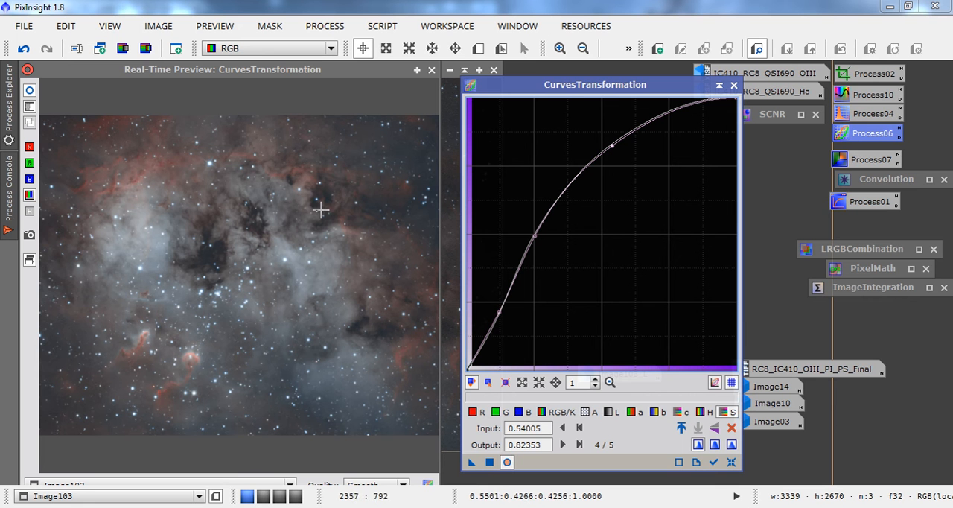
click(507, 462)
click(506, 462)
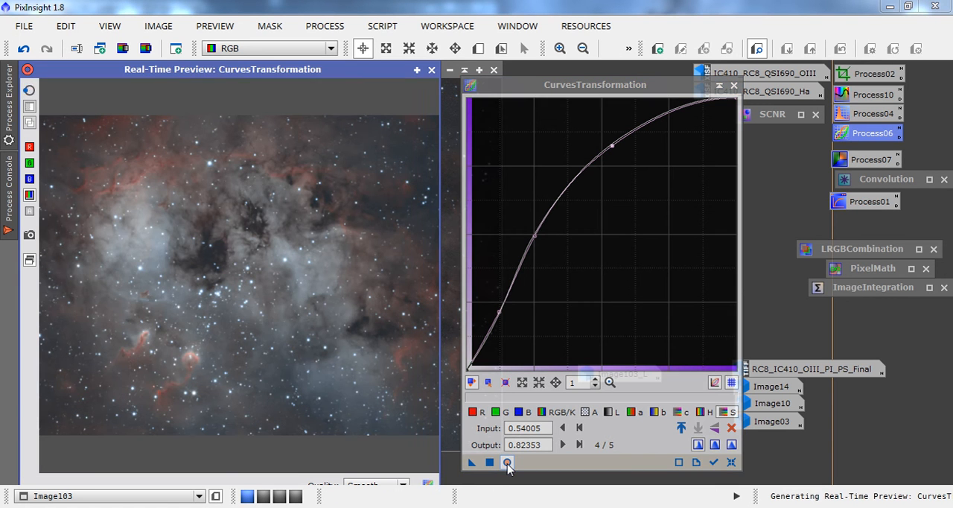
Lift the red curve slightly with a point at about 0.455/0.535 and the blue curve at about 0.483/0.527.
click(472, 413)
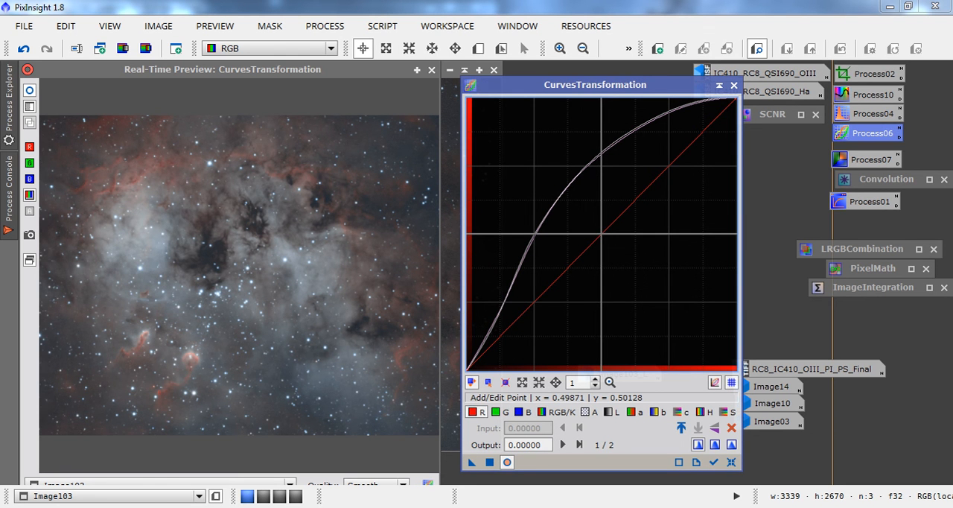
drag(601, 234, 587, 223)
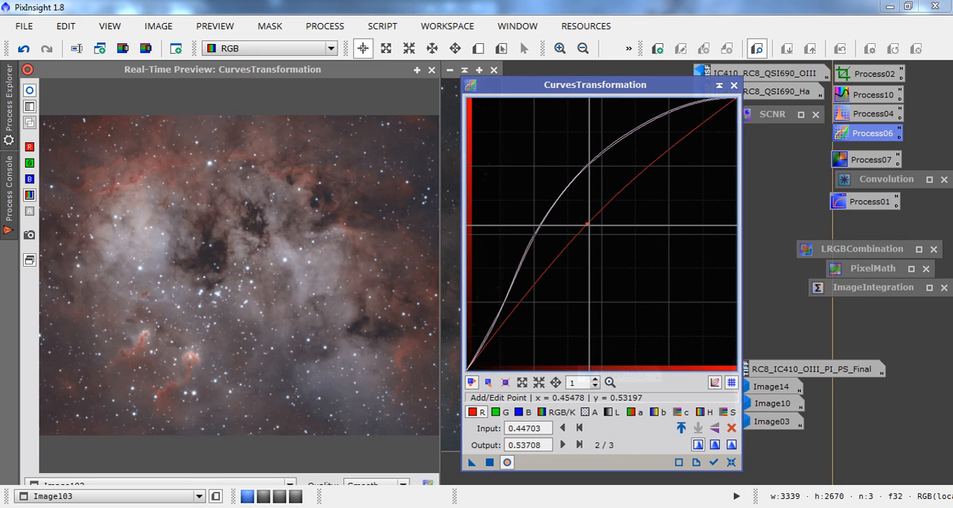
drag(588, 224, 588, 224)
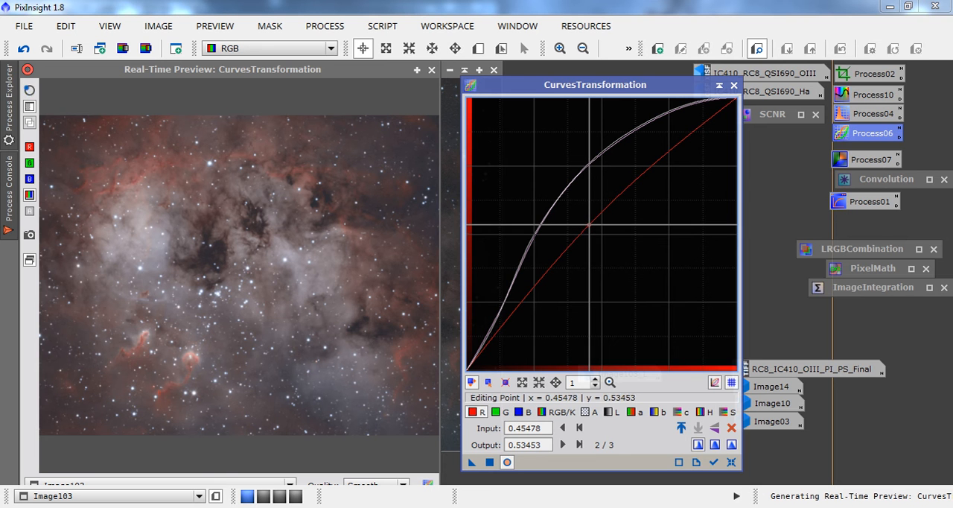
click(523, 411)
drag(601, 232, 597, 226)
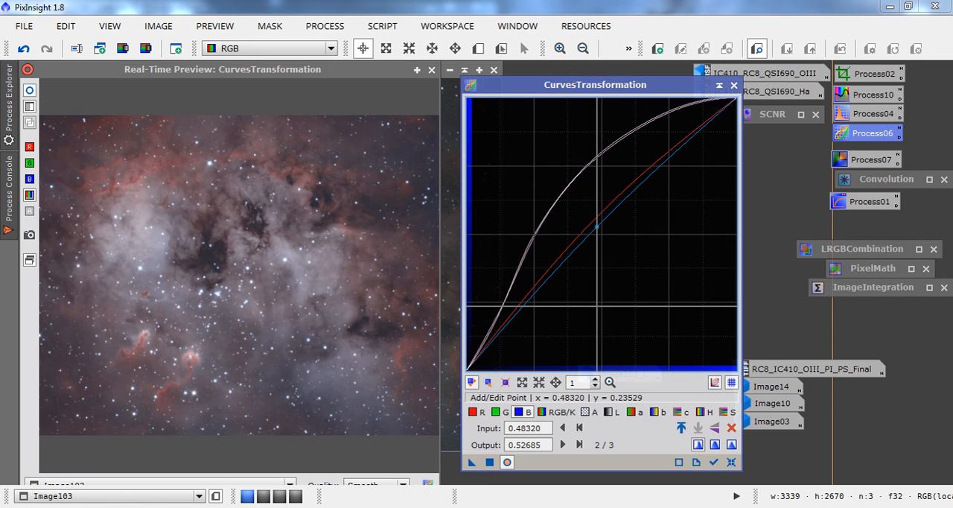
Apply the curves to the masked RGB image and close the real-time preview and CurvesTransformation.
click(489, 462)
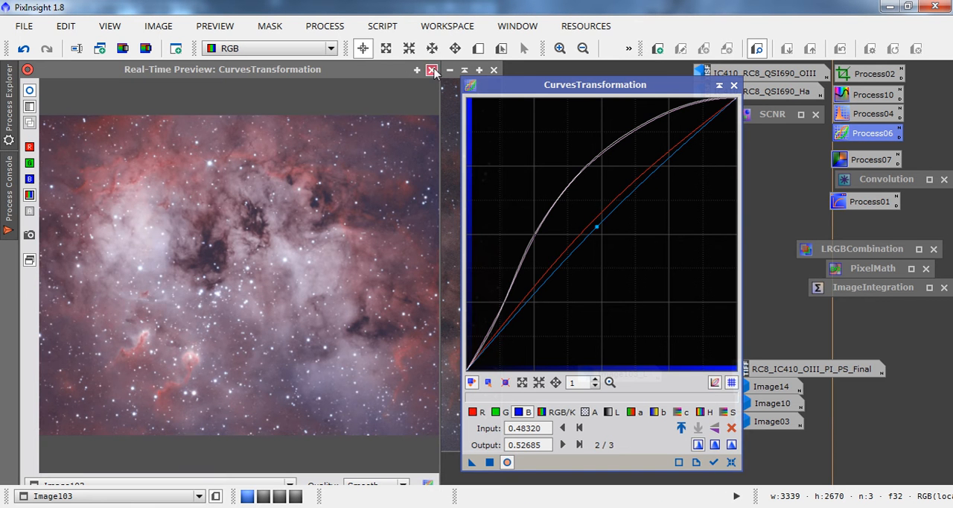
click(431, 70)
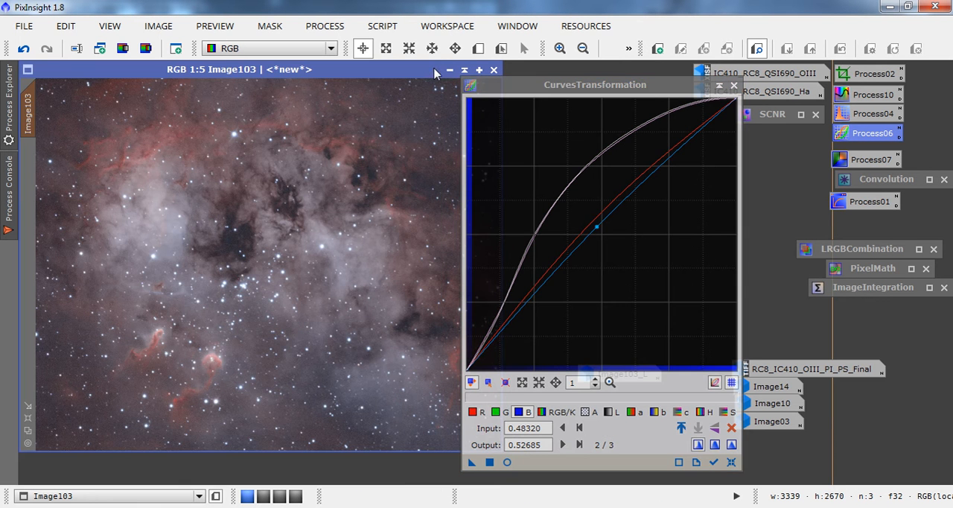
click(733, 87)
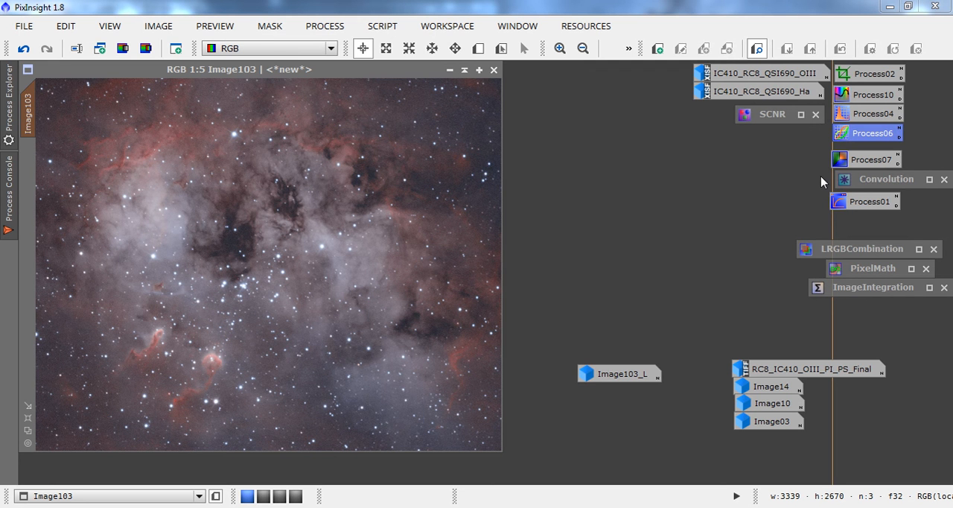
Open the IC410_RC8_QSI690_Ha image and auto-stretch its display with ScreenTransferFunction.
double_click(747, 90)
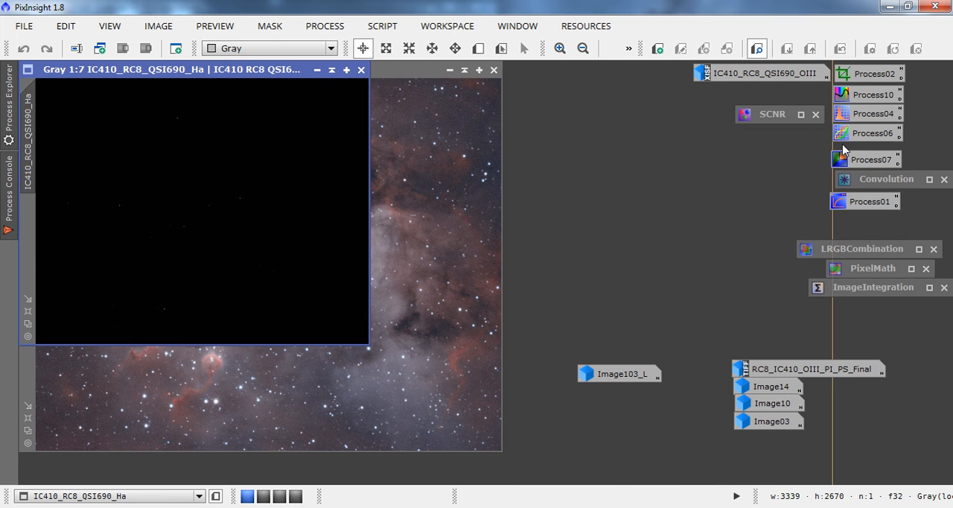
double_click(847, 209)
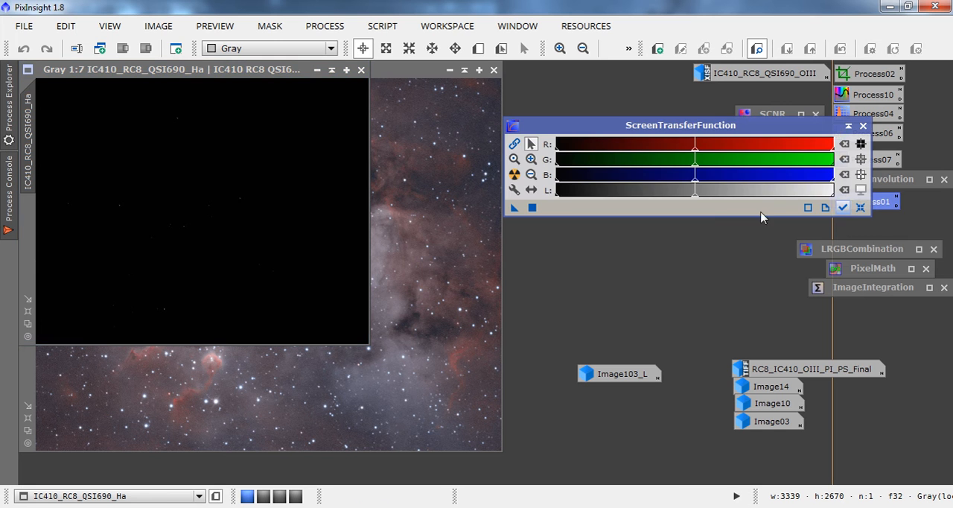
click(514, 174)
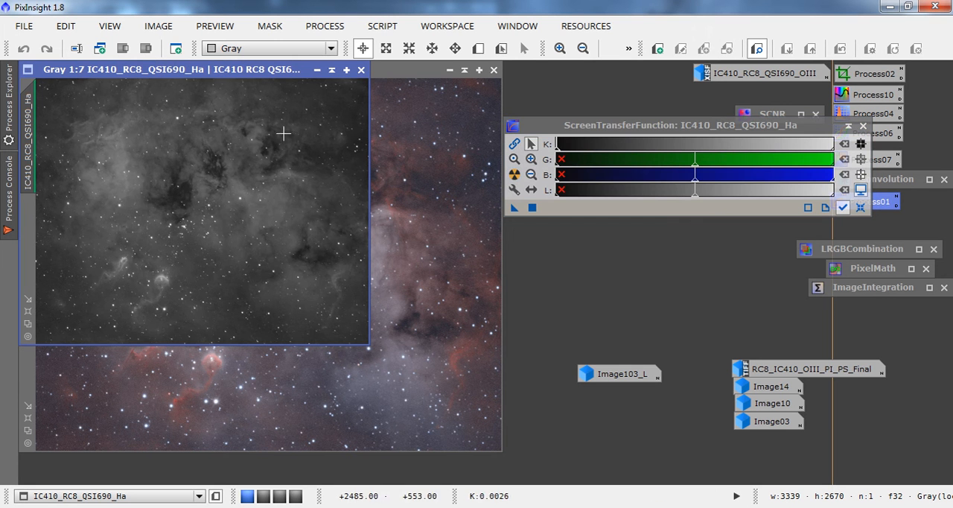
Duplicate the Ha image as a clone and iconize the original.
drag(30, 160, 68, 167)
click(317, 70)
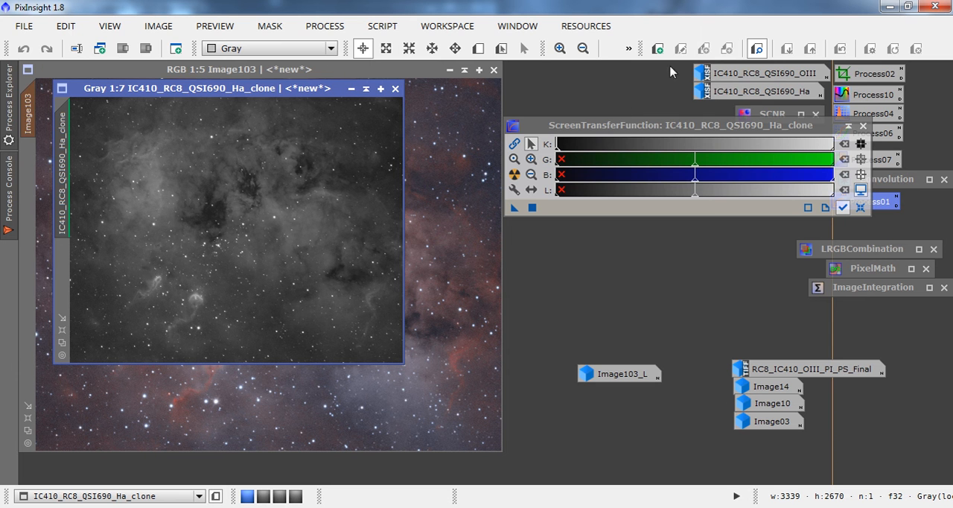
Transfer the screen stretch to HistogramTransformation, reset ScreenTransferFunction, and apply the histogram stretch permanently to the Ha clone.
double_click(868, 113)
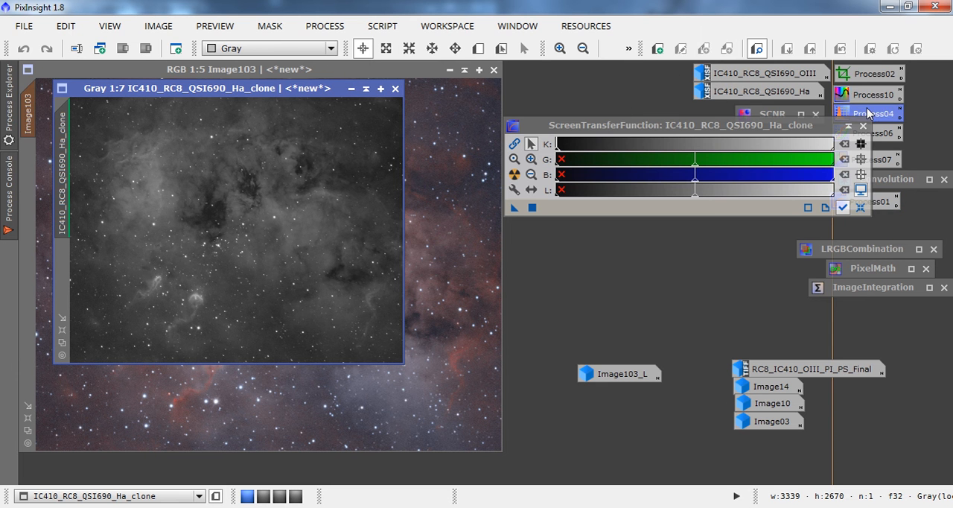
drag(513, 208, 674, 494)
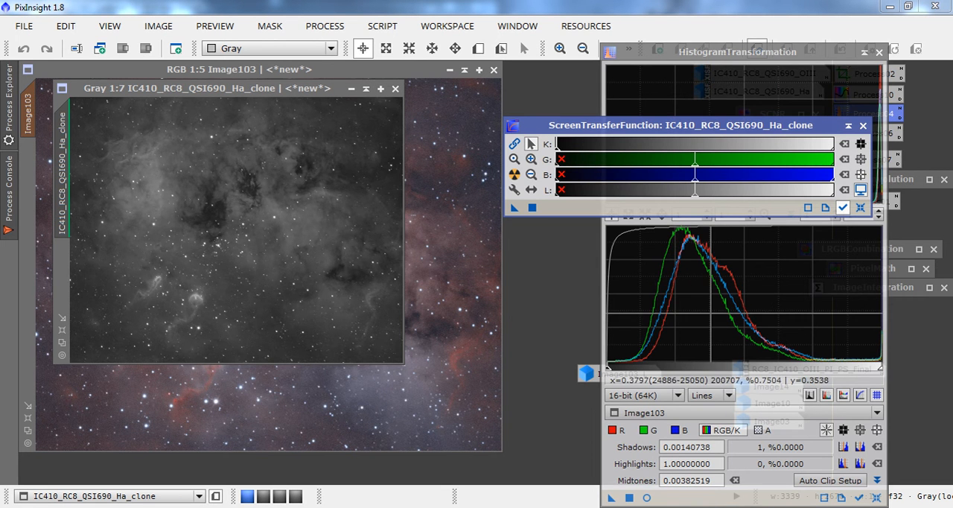
click(860, 207)
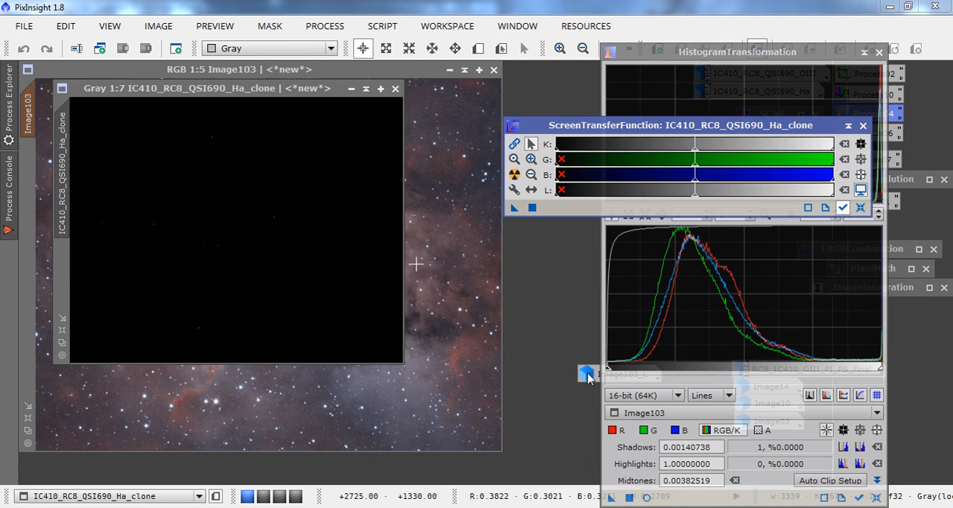
click(629, 497)
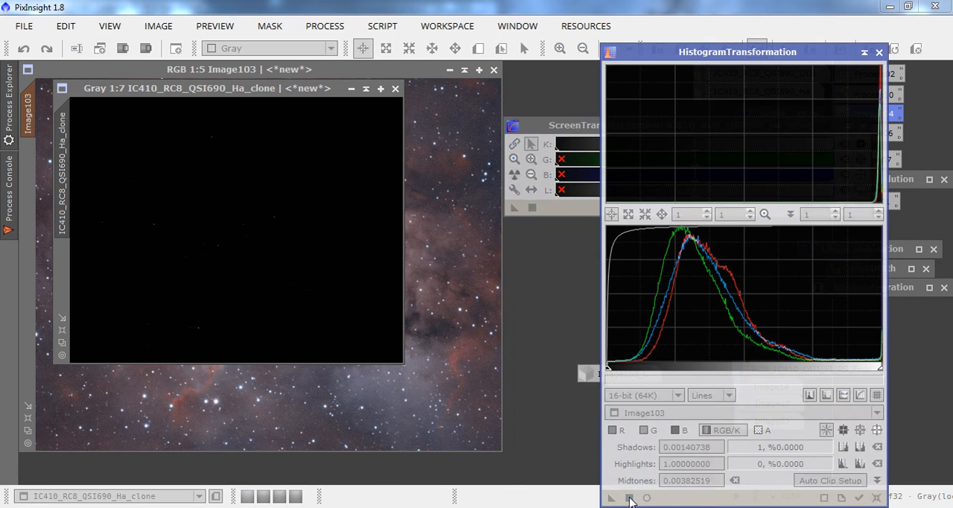
click(878, 53)
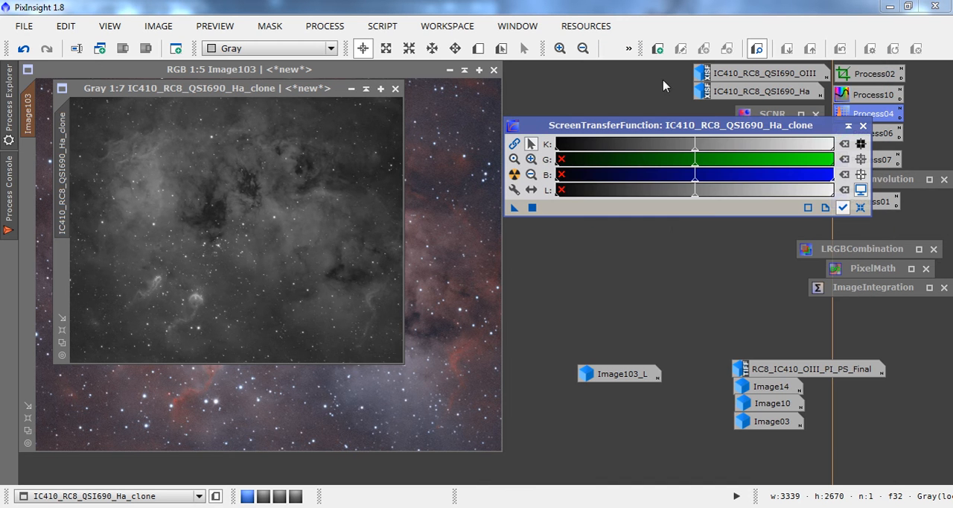
Iconize the Ha clone above the Image103_L icon and close ScreenTransferFunction.
click(351, 89)
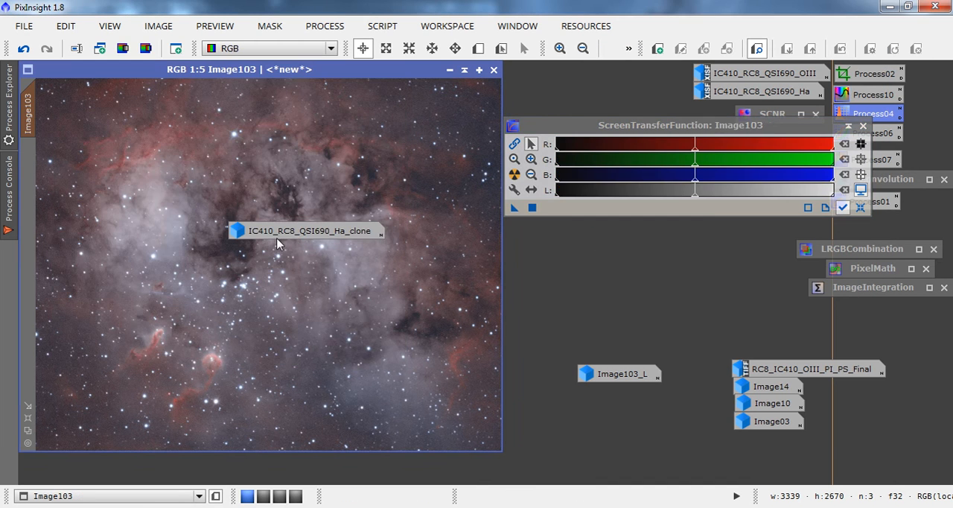
drag(466, 278, 626, 355)
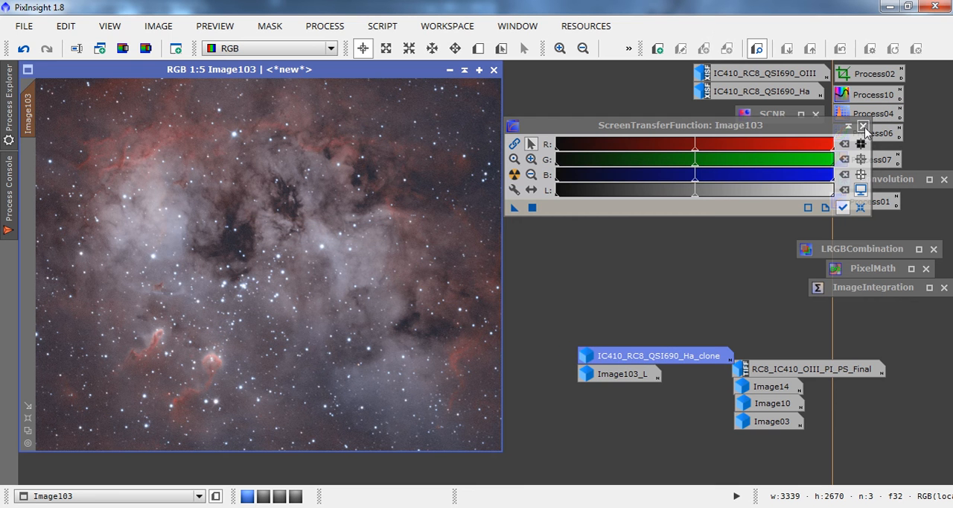
click(862, 126)
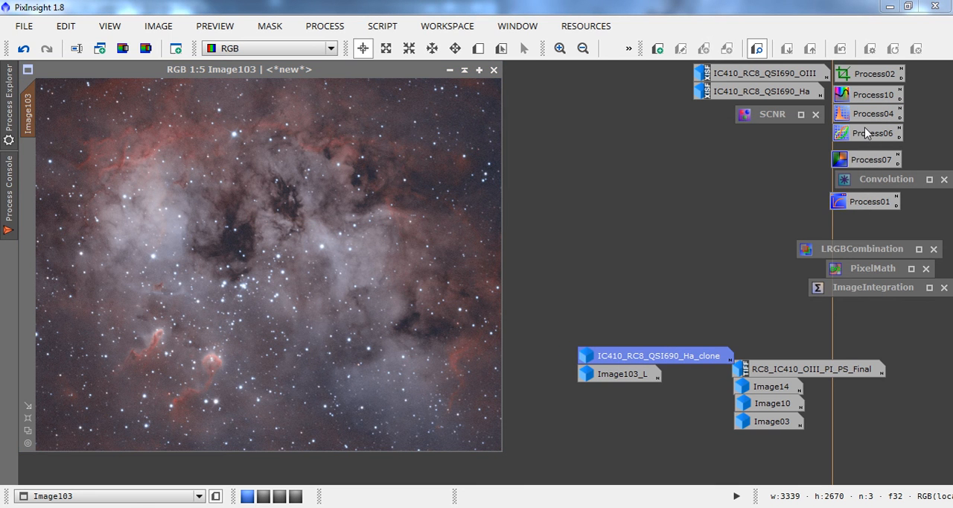
Restore the Convolution window, reset its parameters, and set StdDev to 7.00.
double_click(854, 186)
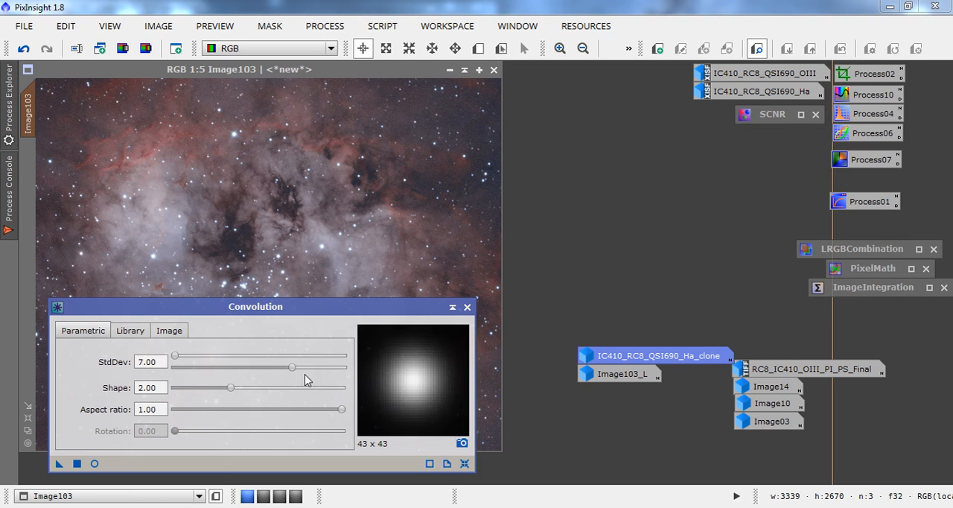
click(464, 463)
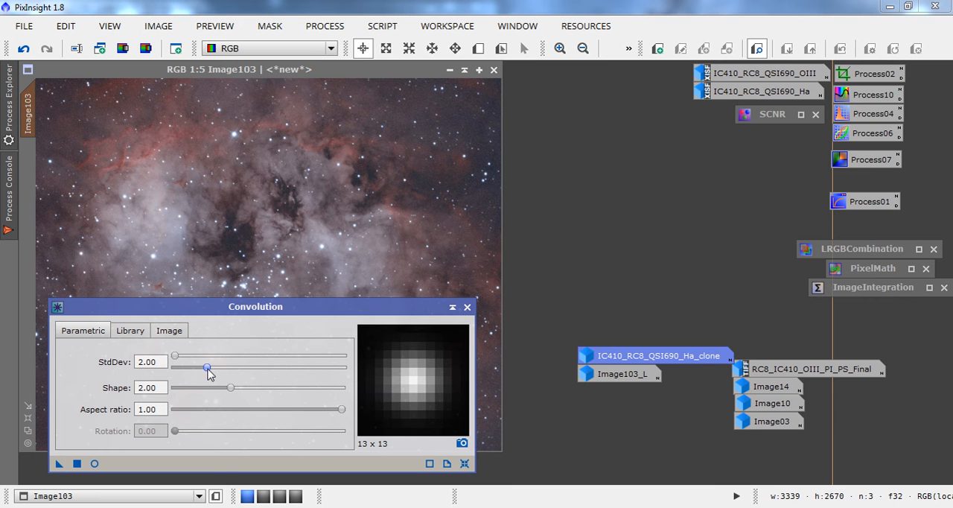
drag(208, 368, 294, 384)
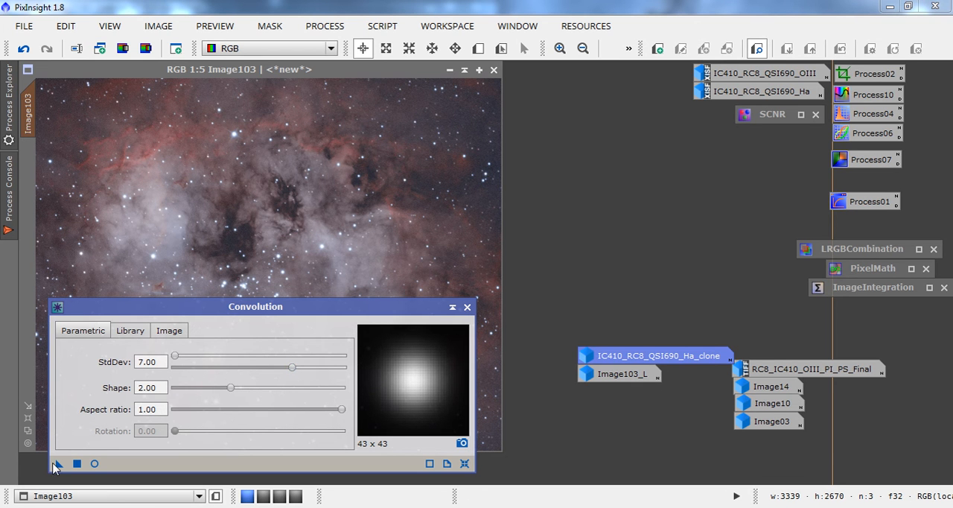
Try the Convolution on the masked RGB image Image103 and undo it.
drag(55, 466, 153, 223)
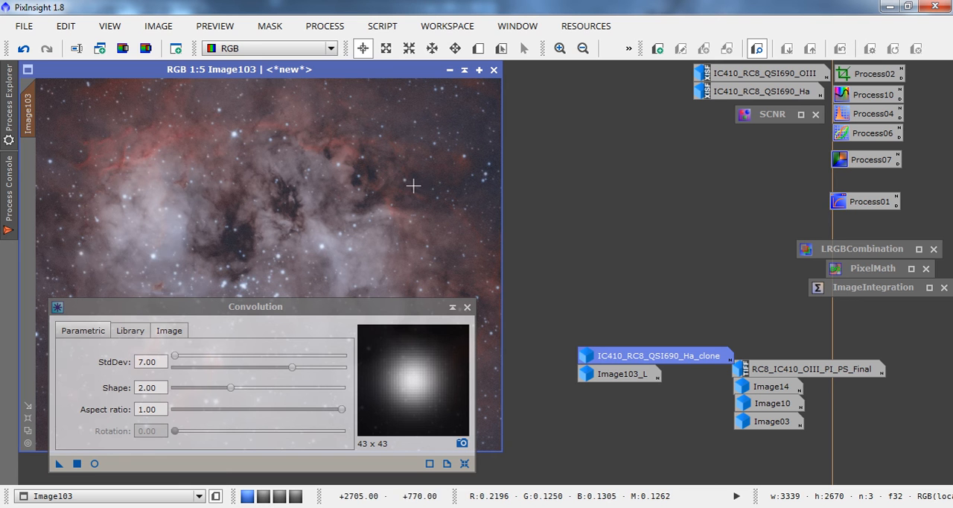
click(23, 49)
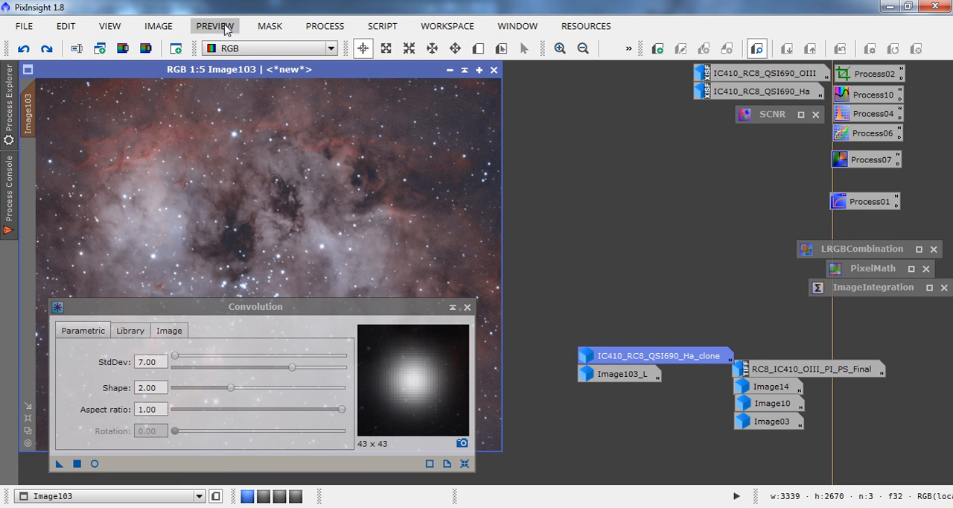
Disable the mask on Image103, apply the Convolution with StdDev 7.00 to the whole image, and collapse the Convolution window.
click(260, 27)
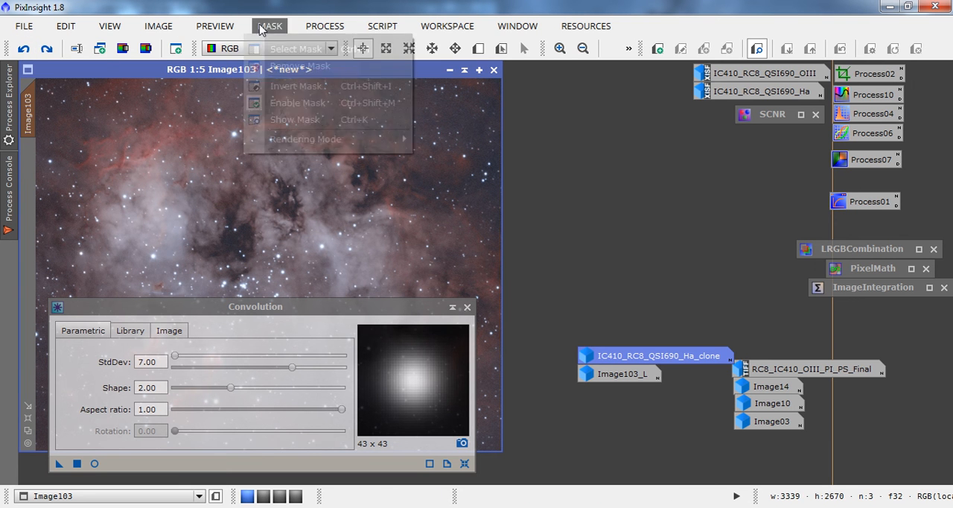
click(283, 109)
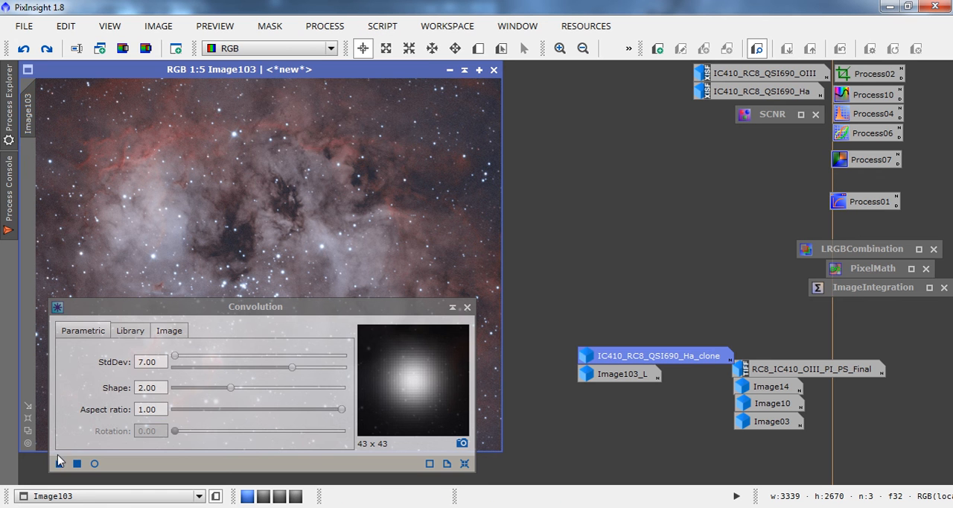
drag(60, 462, 117, 256)
click(452, 306)
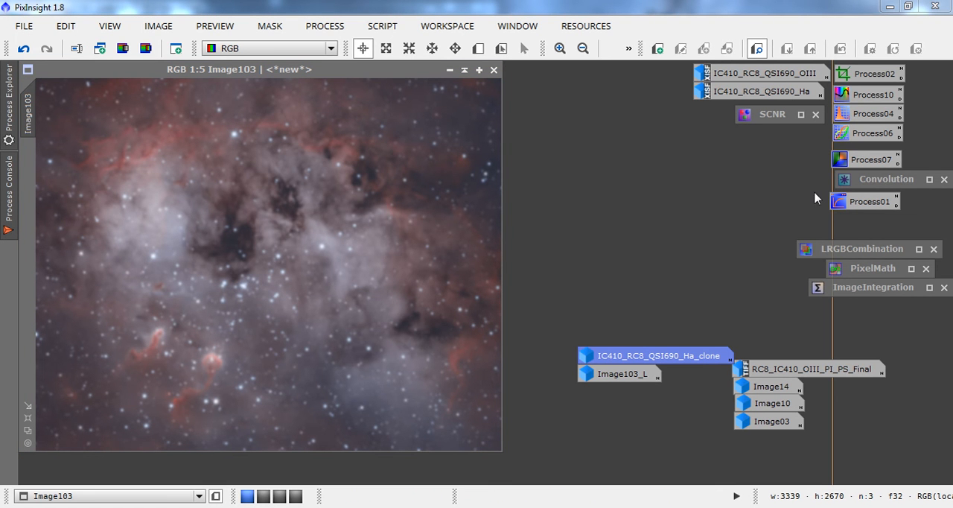
Open LRGBCombination and reset all its parameters to the defaults.
double_click(846, 251)
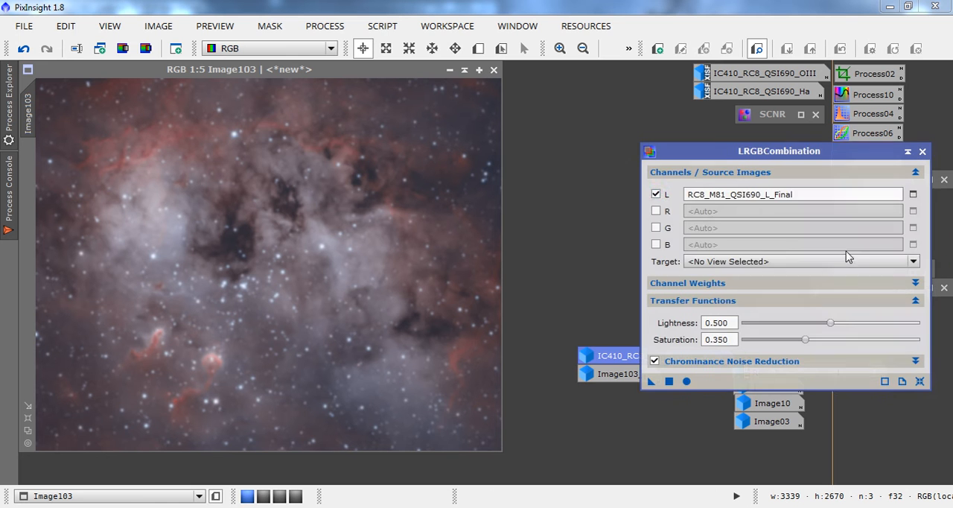
click(912, 191)
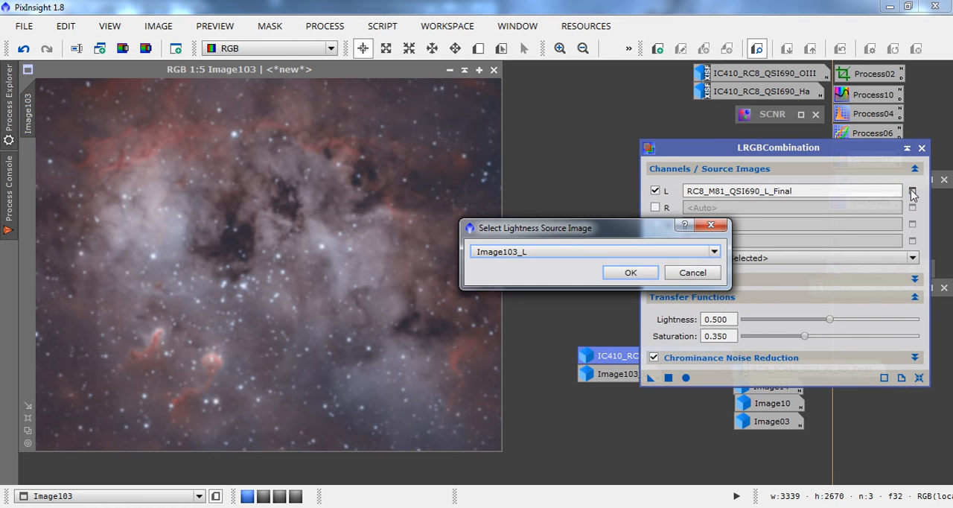
click(713, 251)
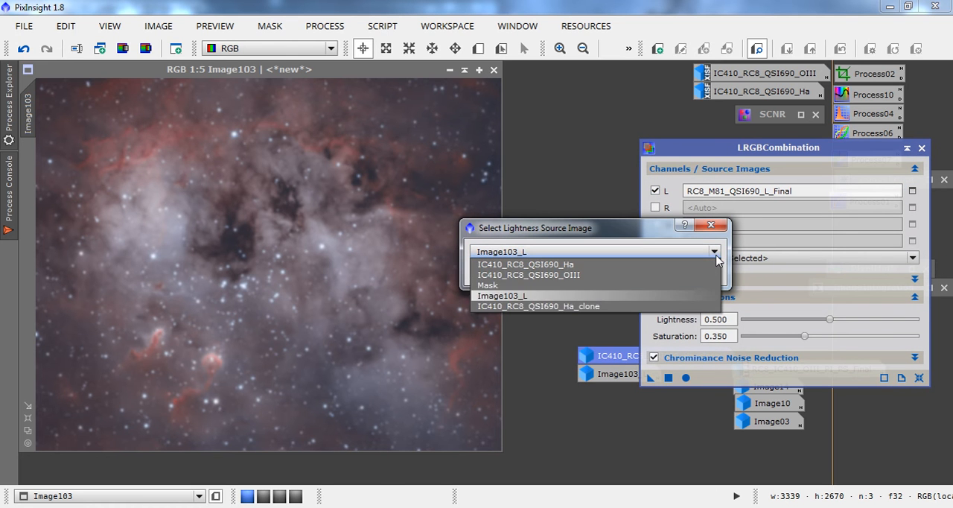
click(600, 307)
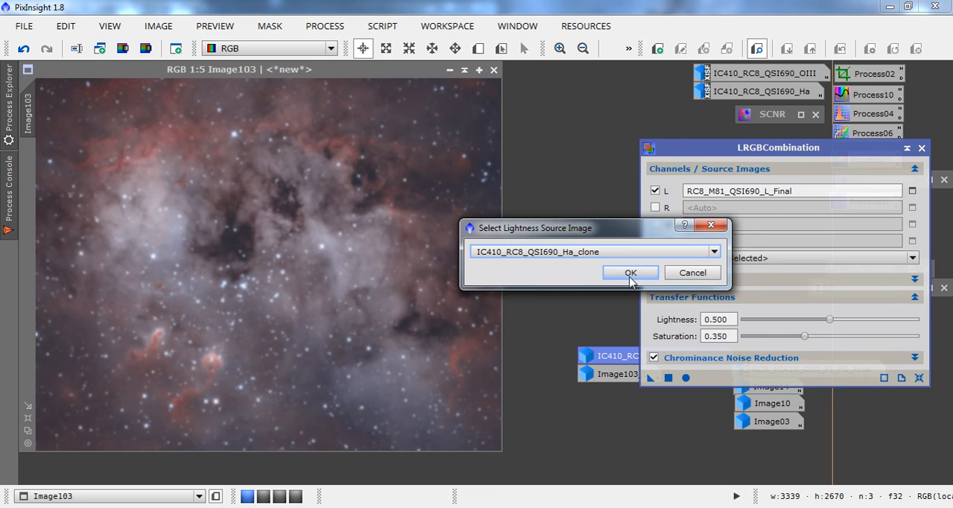
click(629, 273)
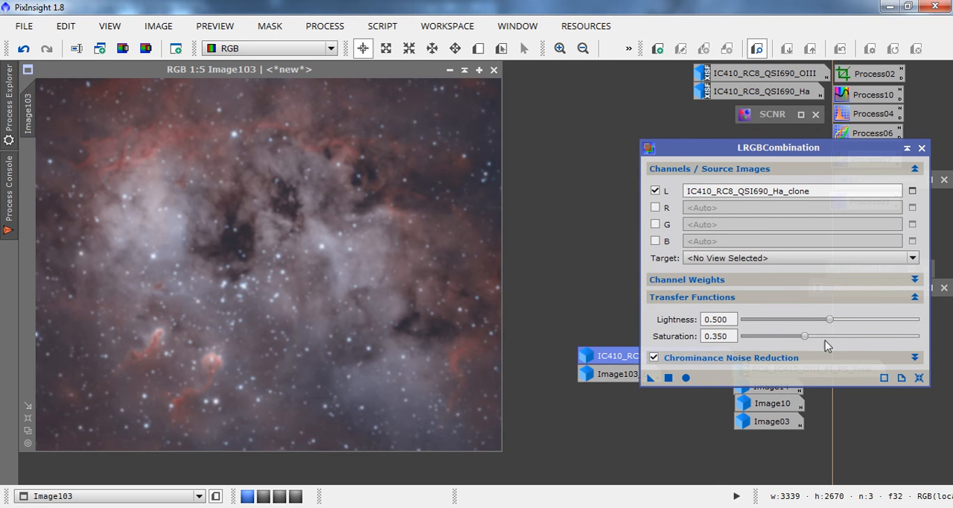
click(919, 377)
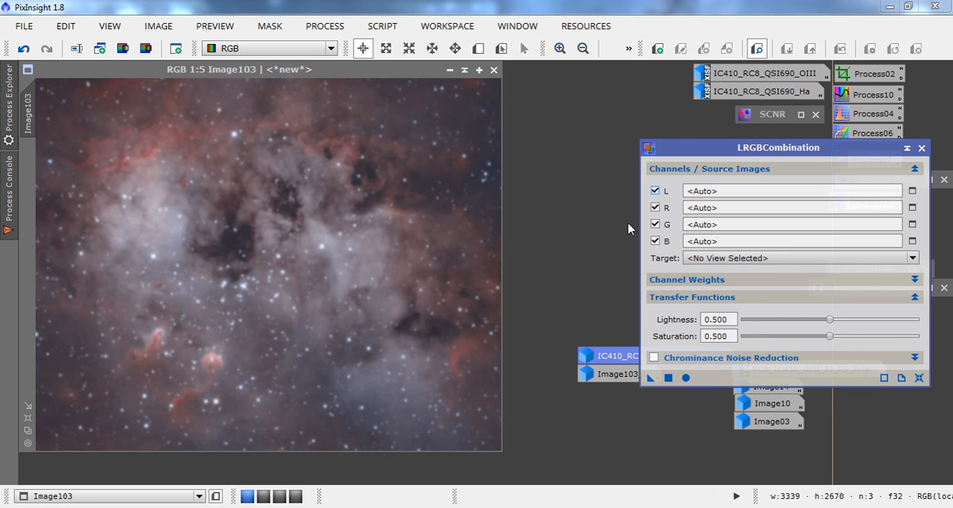
Disable the R, G and B channels in LRGBCombination and set IC410_RC8_QSI690_Ha_clone as the L source.
click(655, 208)
click(654, 224)
click(655, 240)
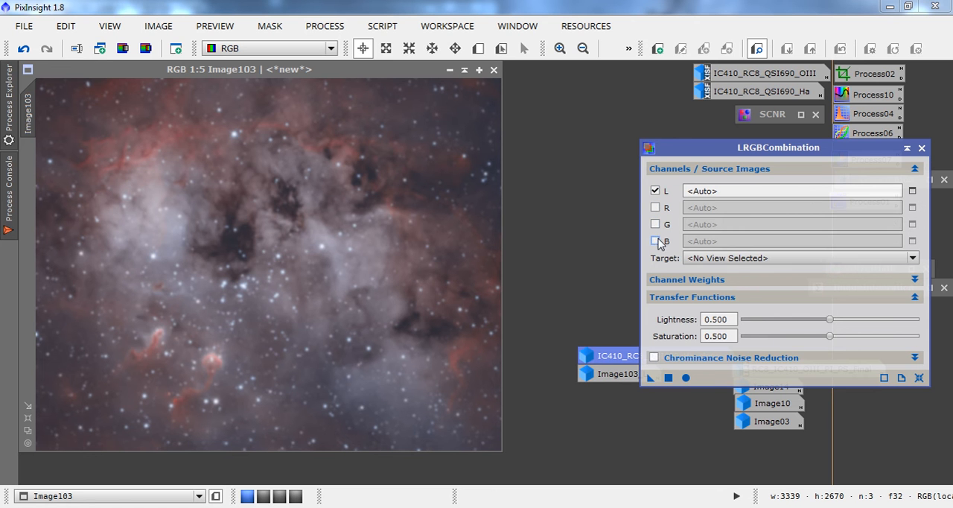
click(912, 191)
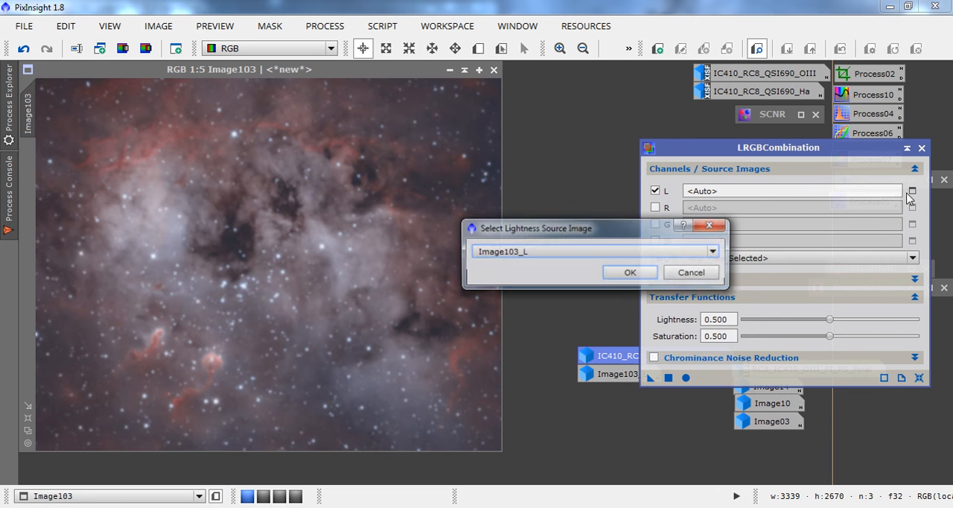
click(716, 254)
click(625, 306)
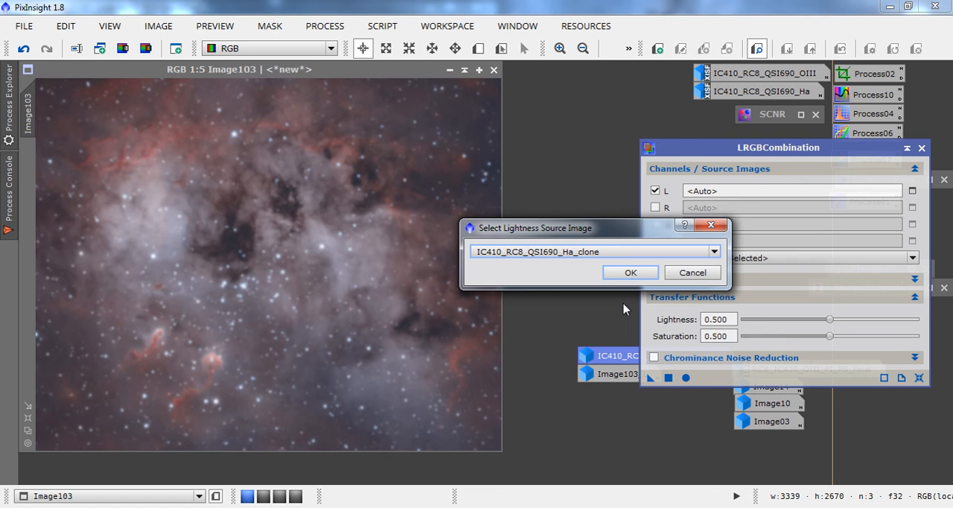
click(630, 272)
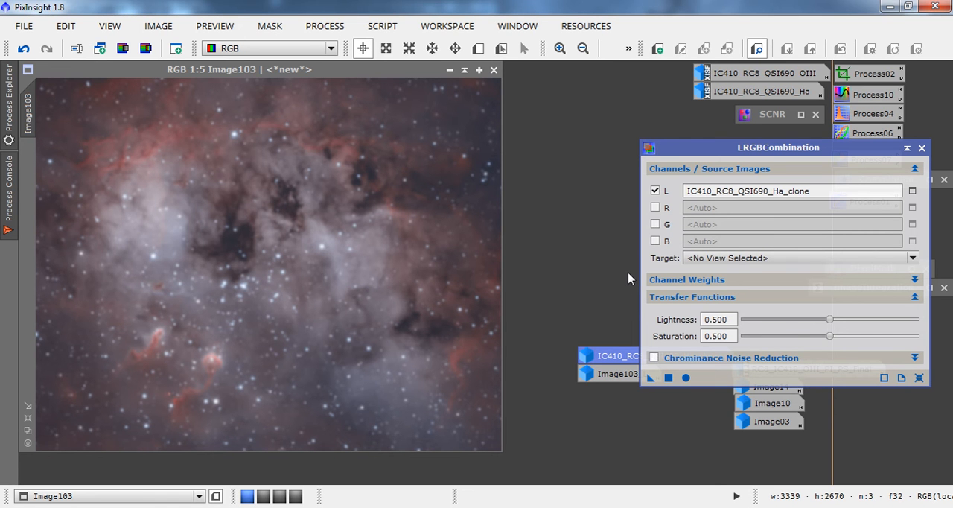
Enable Chrominance Noise Reduction and apply the LRGBCombination to the blurred RGB image Image103.
click(653, 357)
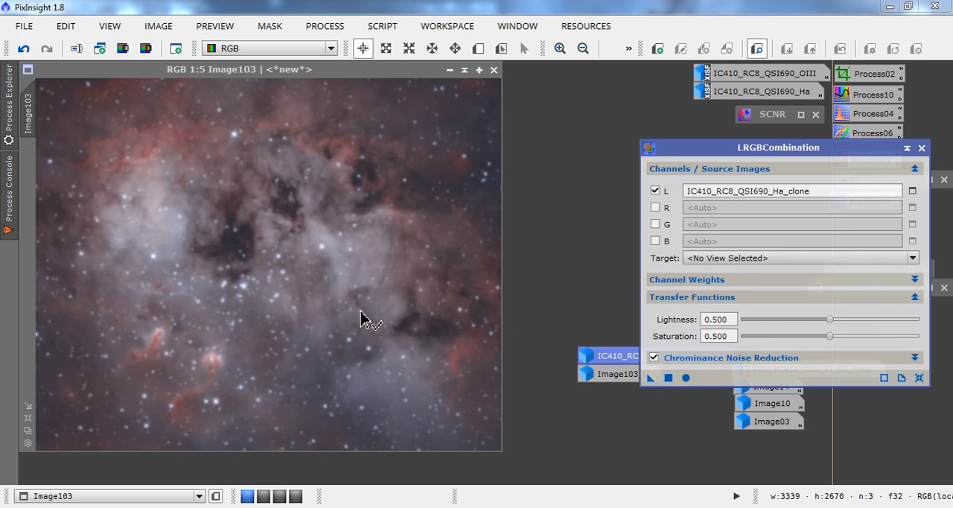
drag(361, 319, 361, 318)
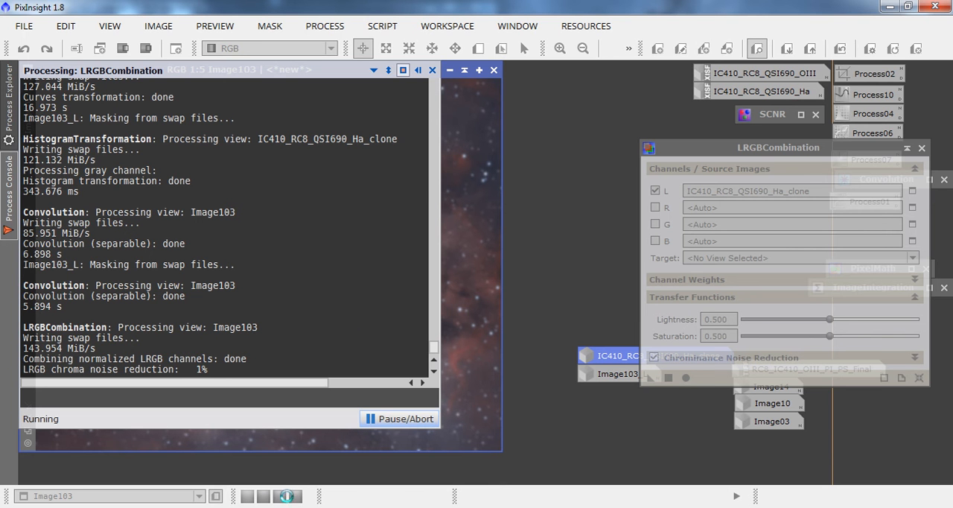
mouse_move(245, 506)
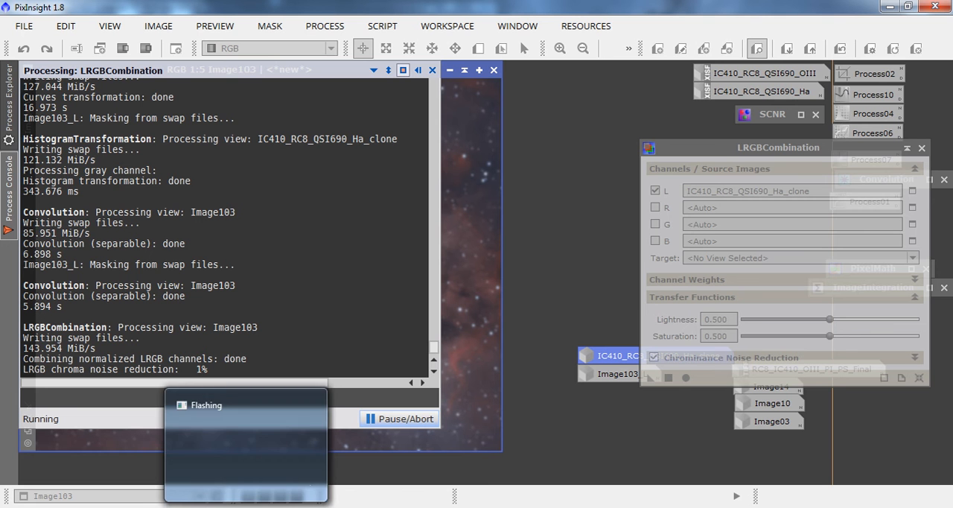
mouse_move(755, 493)
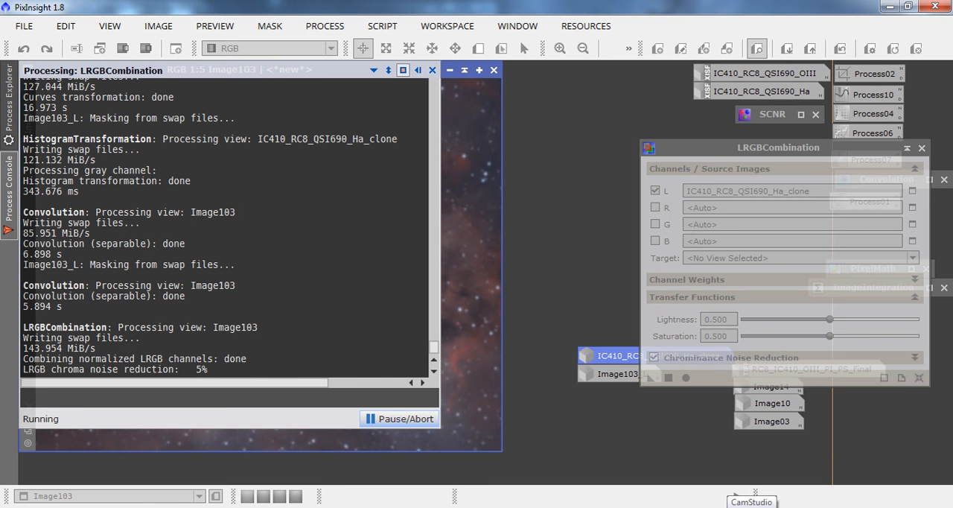
click(751, 500)
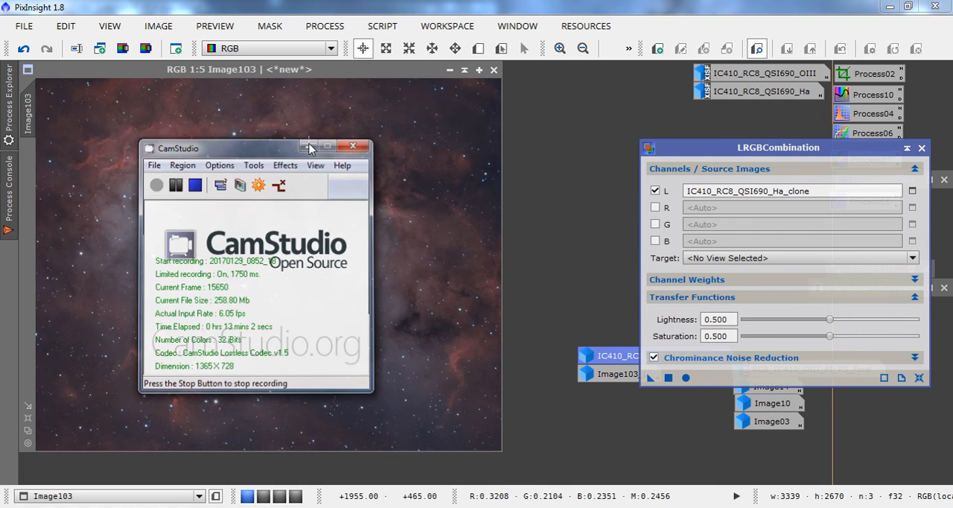
Assign IC410_RC8_QSI690_Ha_clone as the mask of Image103, minimize the clone and enable the mask.
click(307, 146)
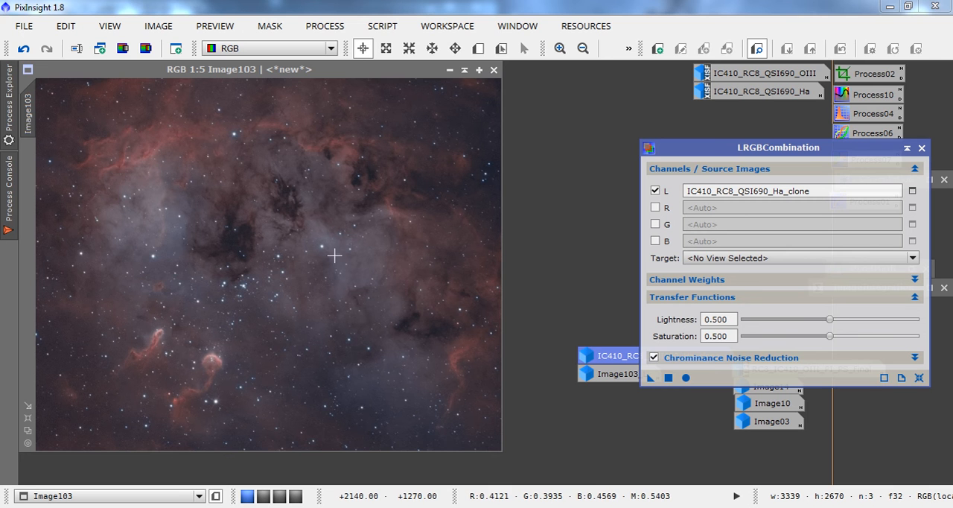
click(559, 50)
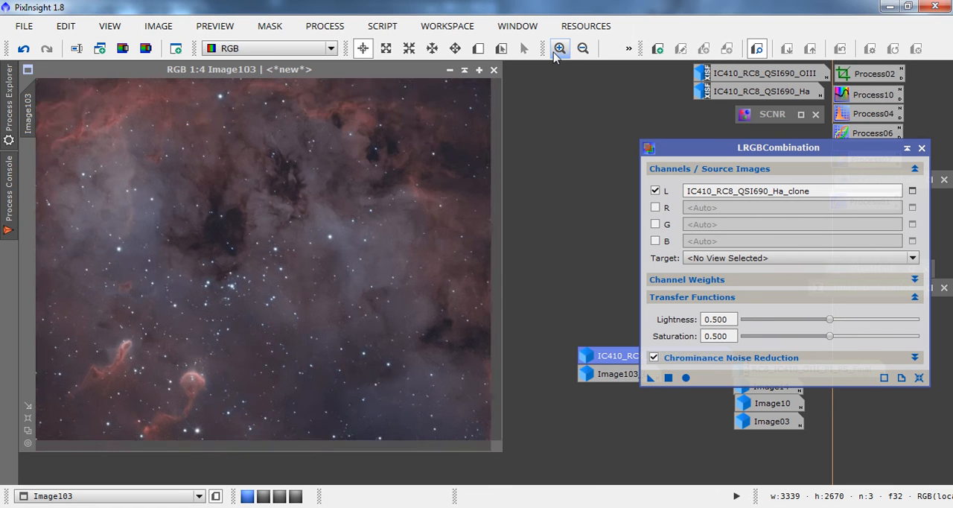
click(559, 49)
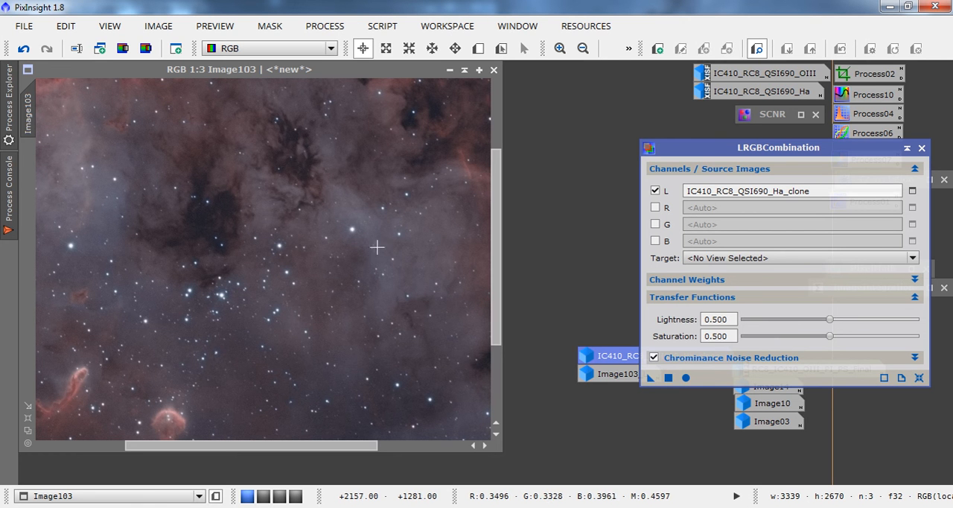
click(581, 49)
click(581, 49)
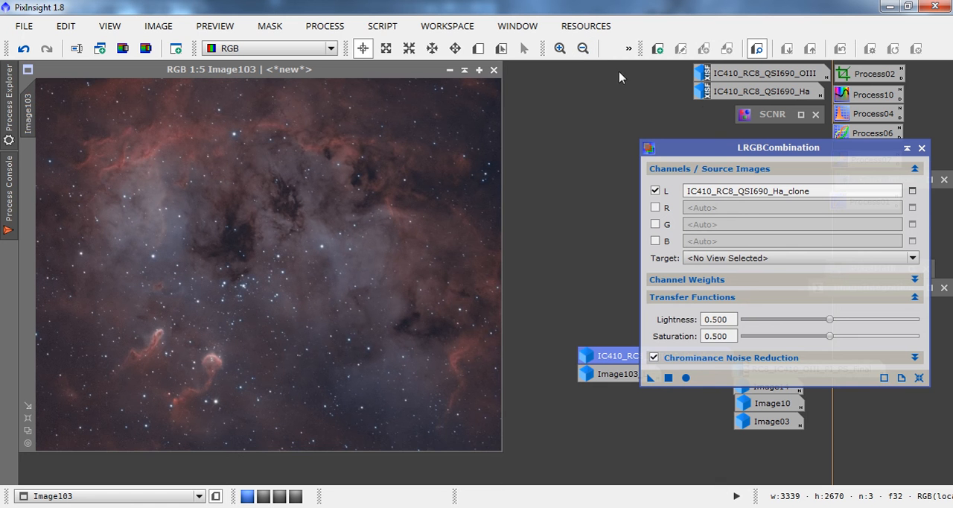
double_click(606, 361)
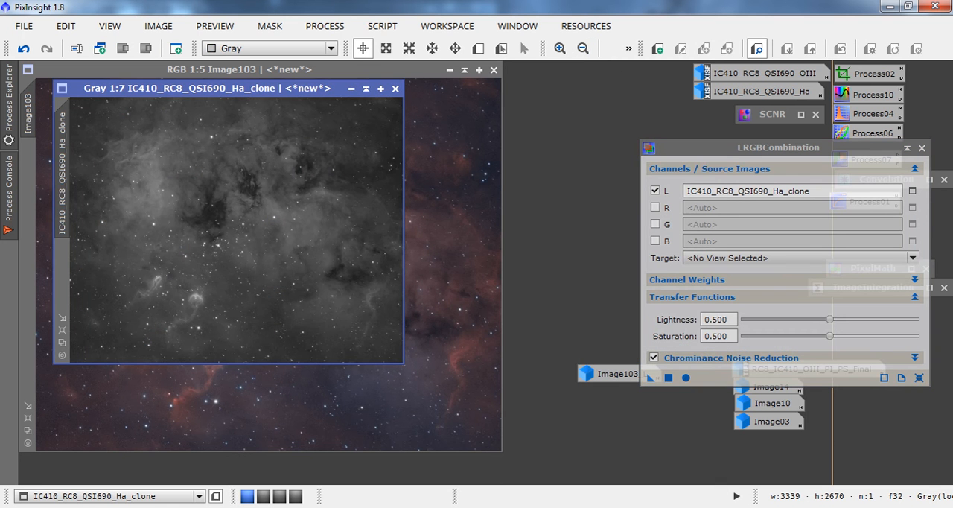
drag(69, 178, 30, 221)
click(352, 88)
click(350, 91)
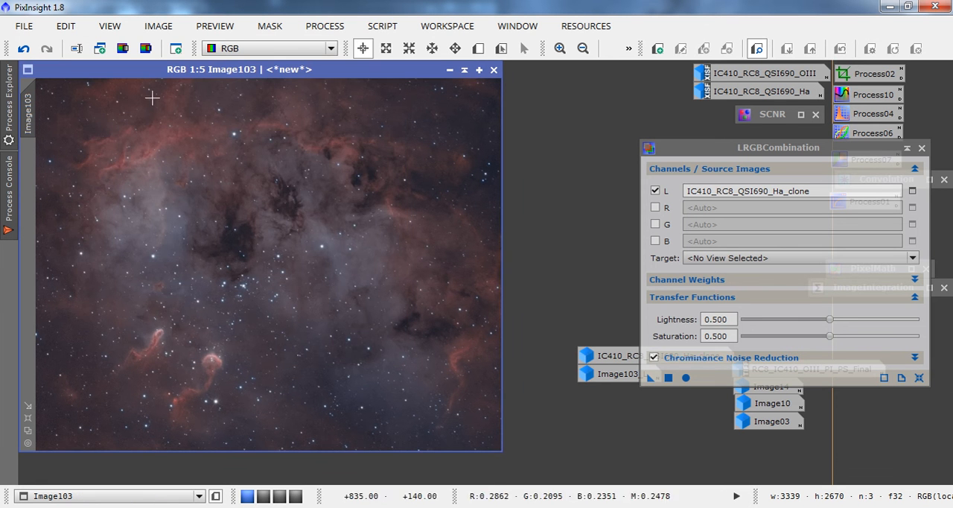
click(262, 29)
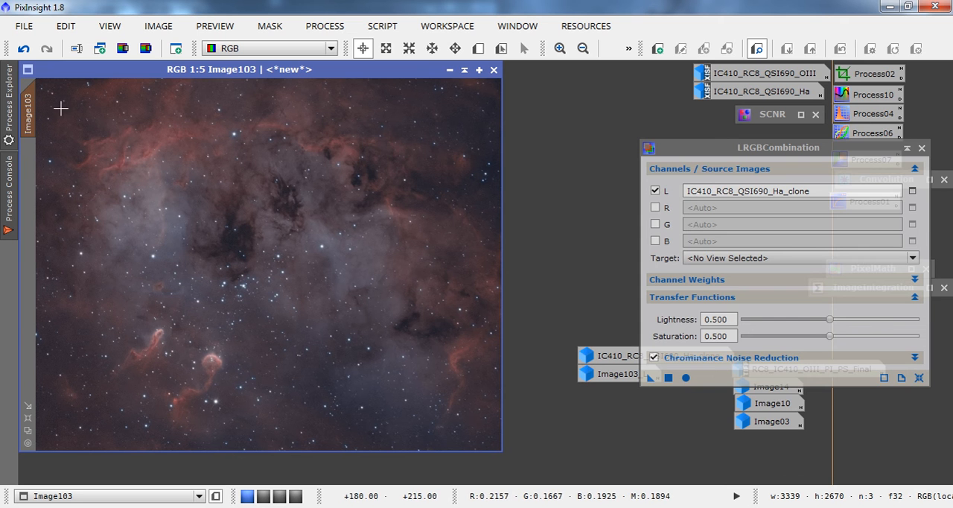
Collapse LRGBCombination and open the CurvesTransformation process from Process06 on the RGB/K curve.
click(907, 148)
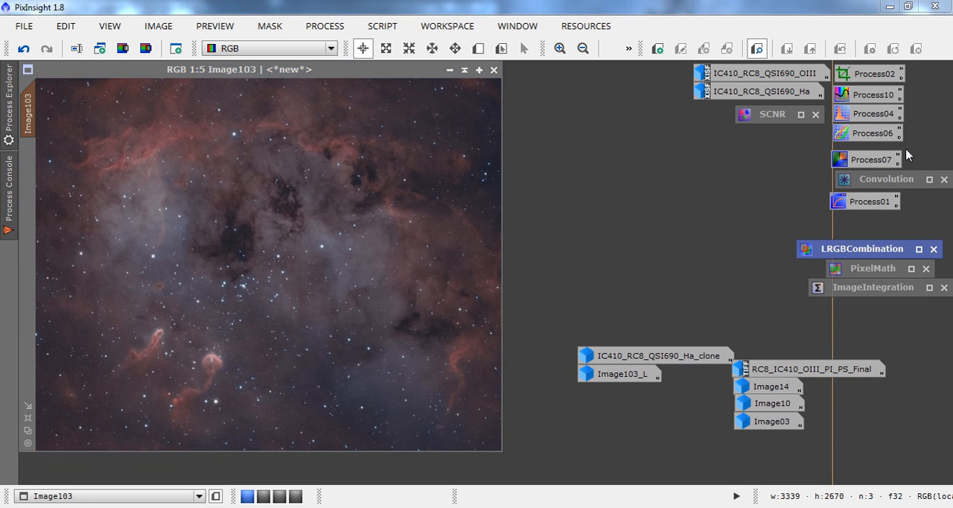
double_click(858, 133)
click(558, 411)
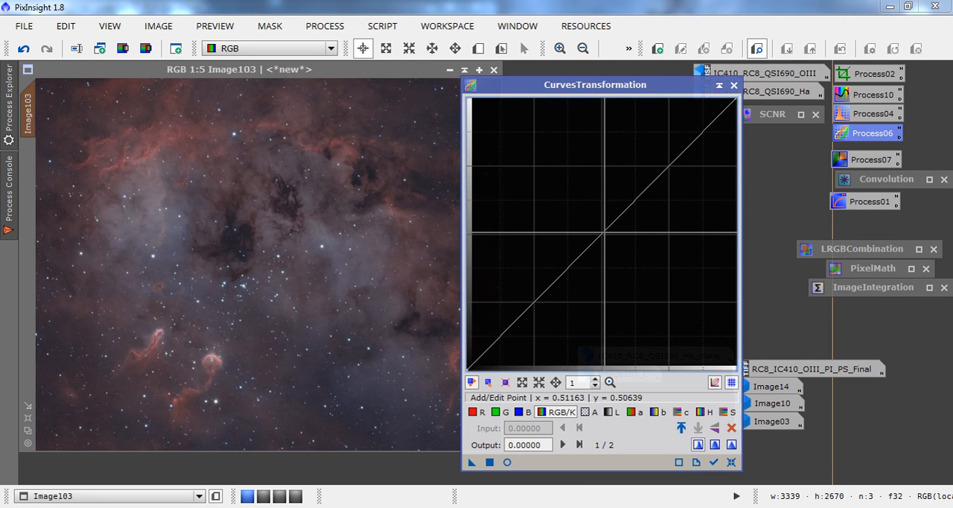
Turn on the real-time preview and shape the RGB/K curve with points at about 0.10/0.14 and 0.25/0.50.
click(595, 229)
click(507, 462)
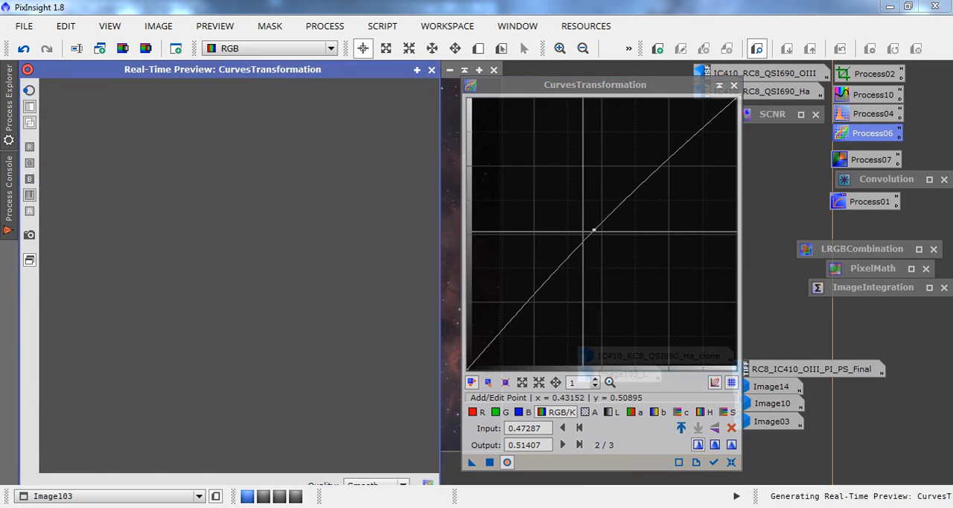
drag(594, 229, 530, 233)
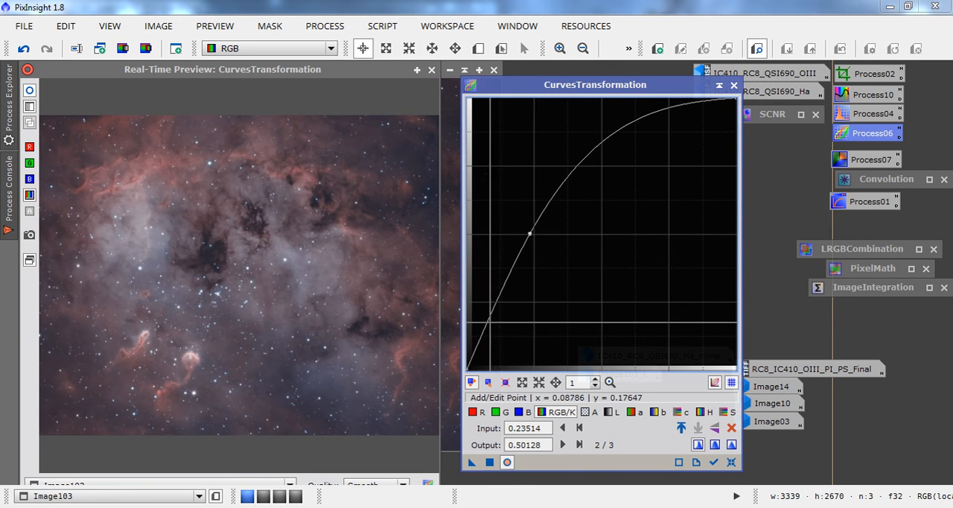
click(494, 330)
drag(494, 330, 492, 330)
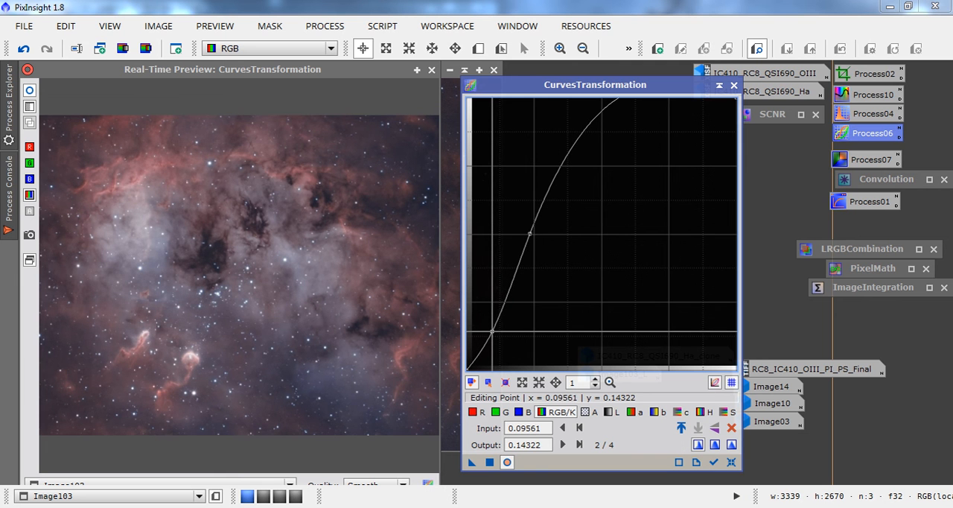
drag(529, 233, 535, 232)
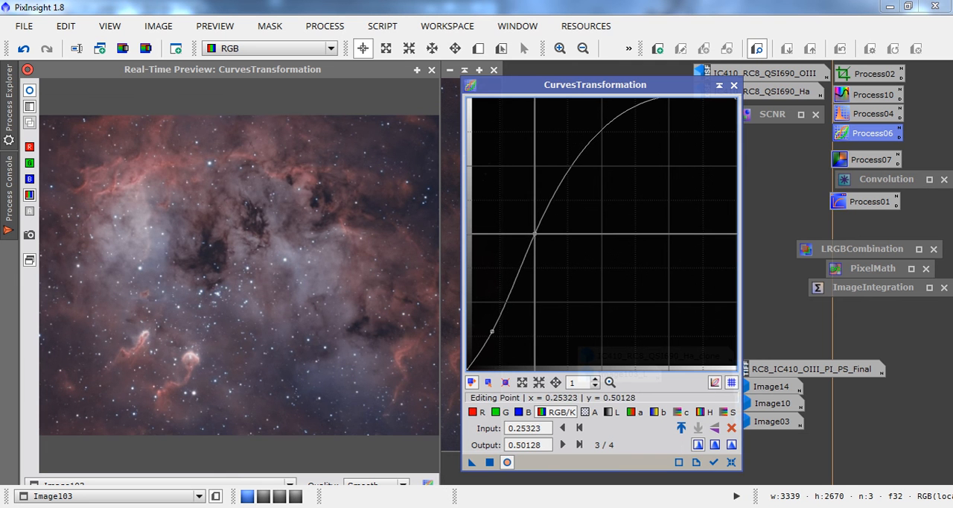
Raise the saturation curve with points at about 0.33/0.59 and 0.13/0.21.
click(726, 411)
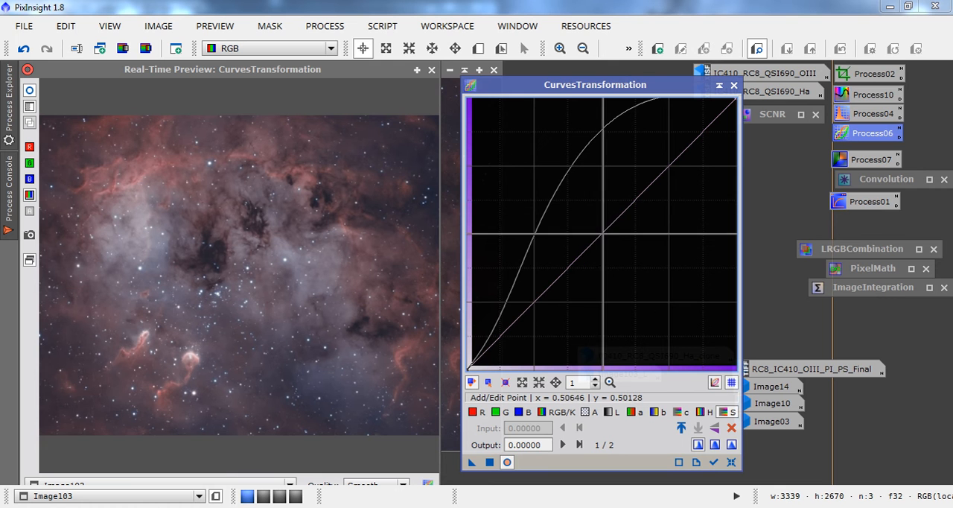
drag(604, 226, 553, 210)
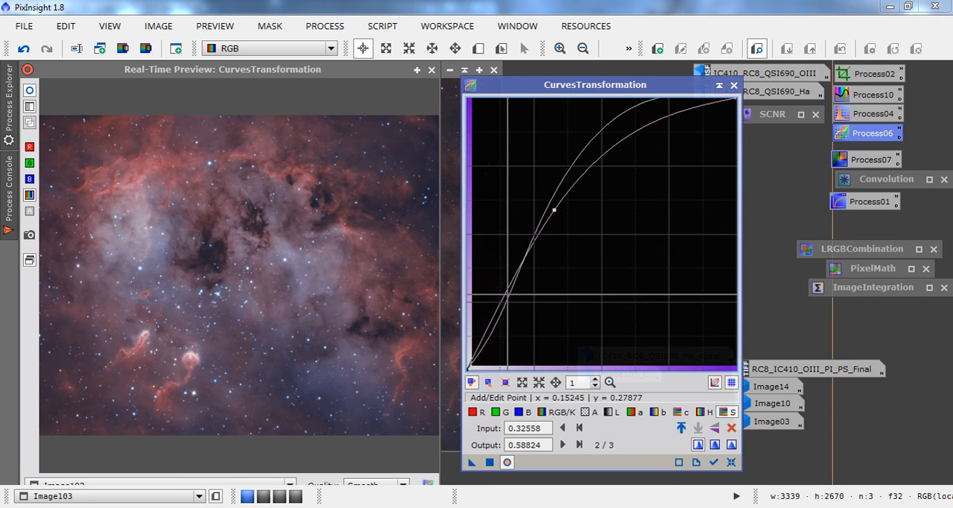
drag(496, 309, 501, 311)
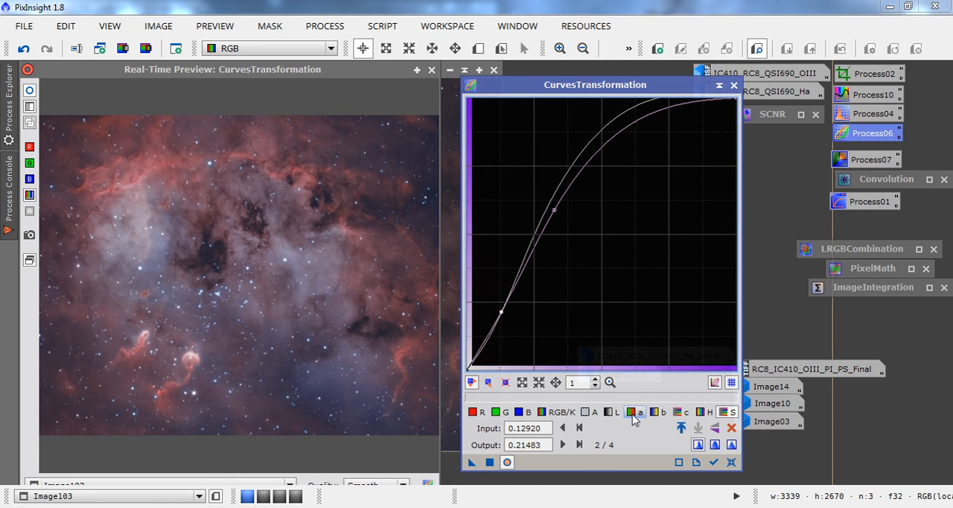
Try raising and lowering the midpoint of the blue curve, and remove the added point.
click(520, 412)
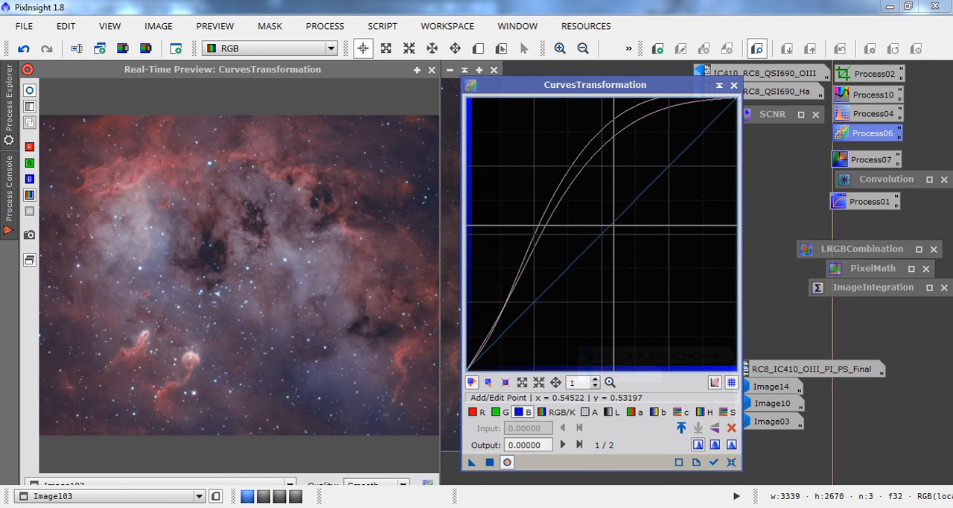
click(589, 230)
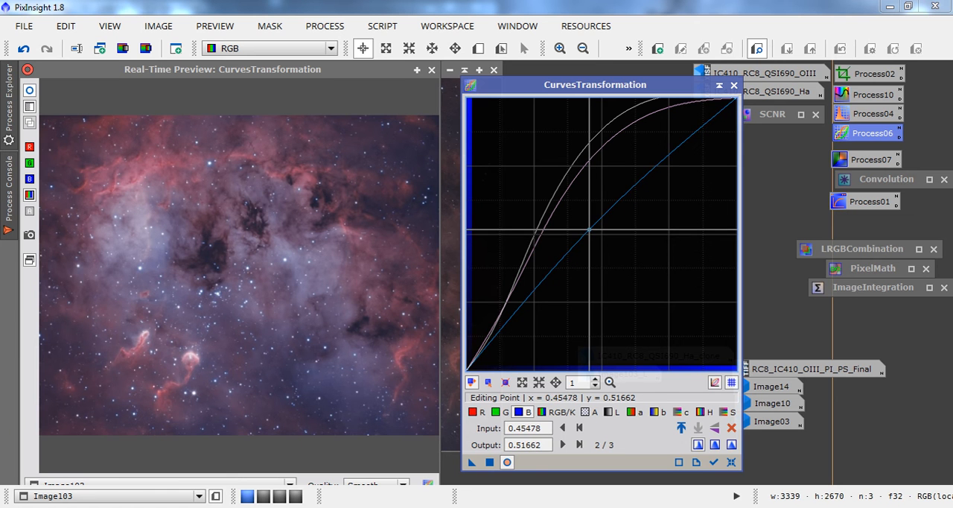
drag(589, 229, 608, 238)
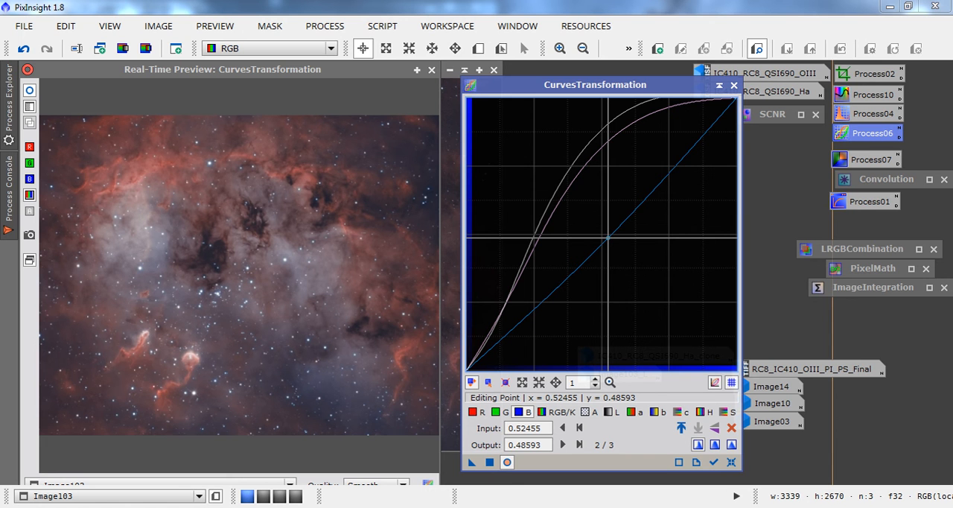
drag(608, 237, 603, 237)
right_click(604, 238)
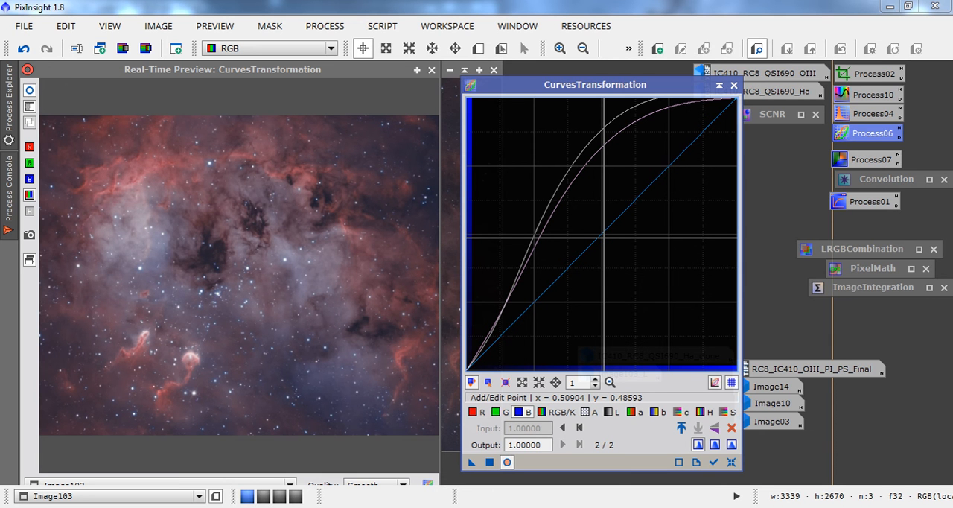
Apply the curves to Image103 and close the real-time preview and CurvesTransformation.
click(489, 462)
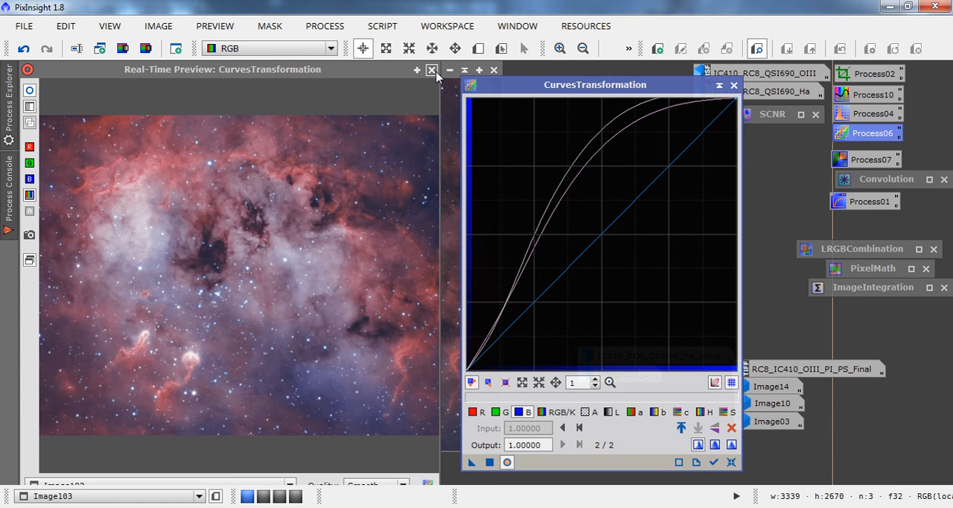
click(431, 69)
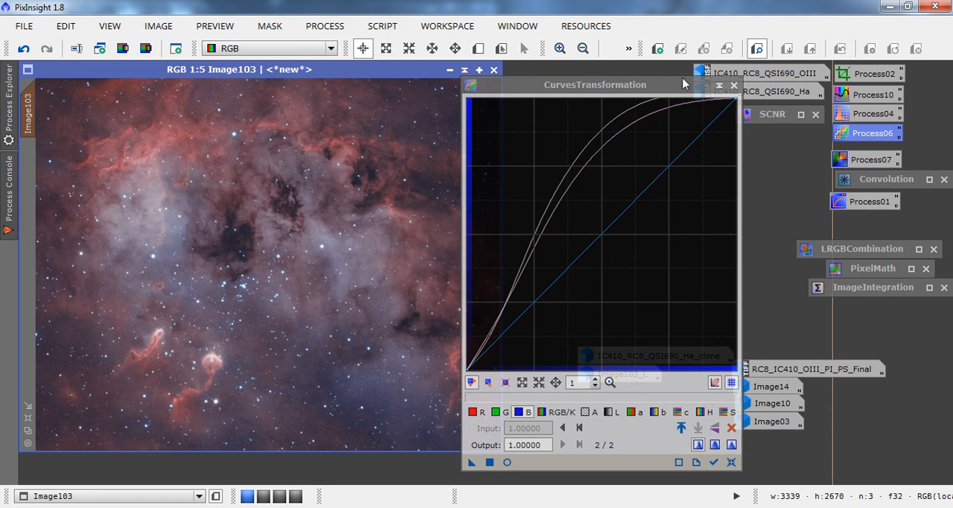
click(733, 85)
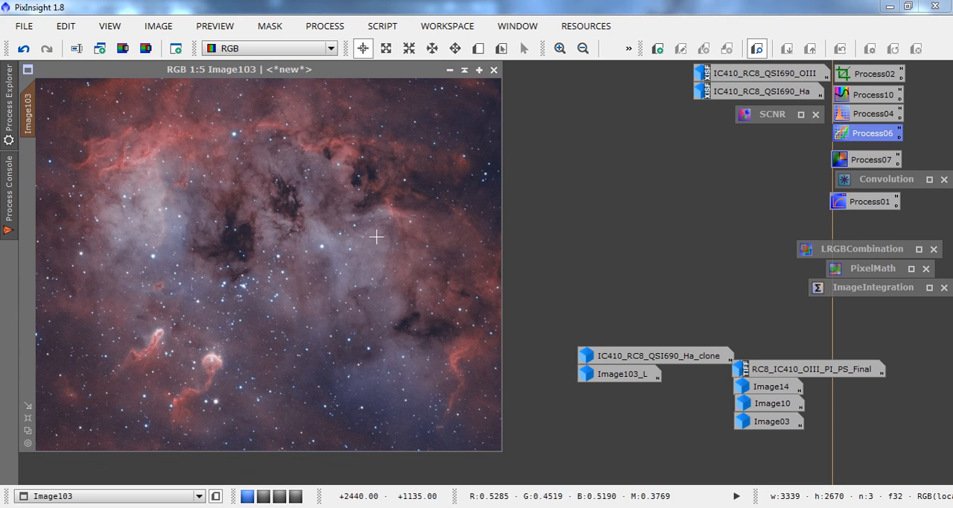
Open the StarMask process for Image103 and reset its parameters to the defaults.
click(559, 49)
click(558, 49)
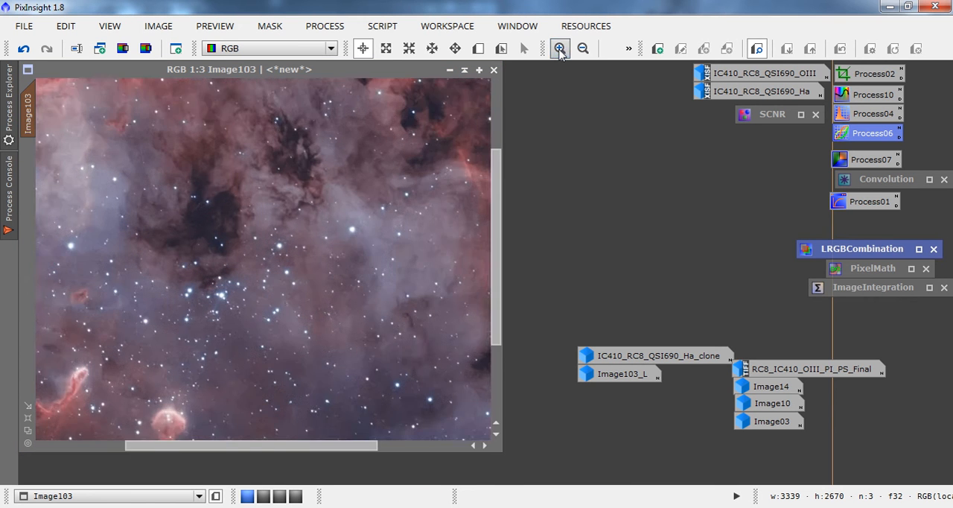
click(559, 49)
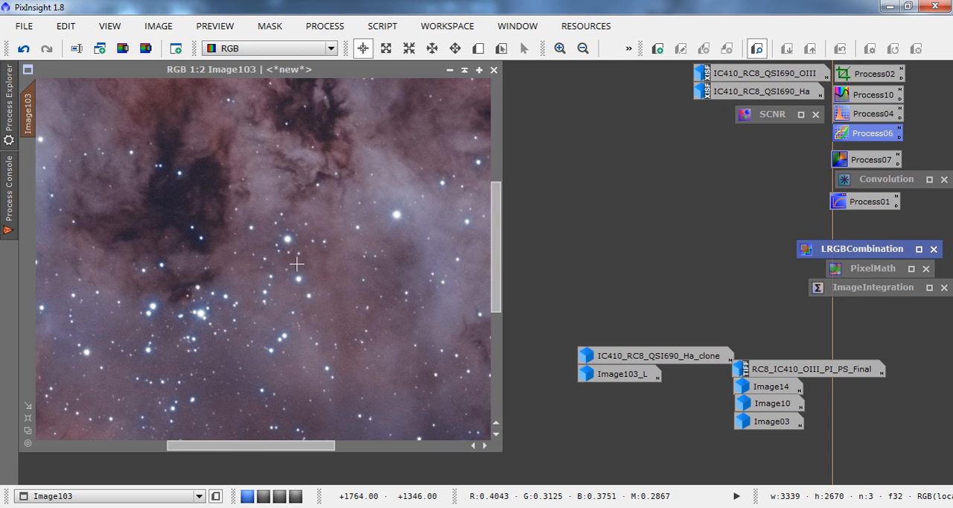
click(331, 26)
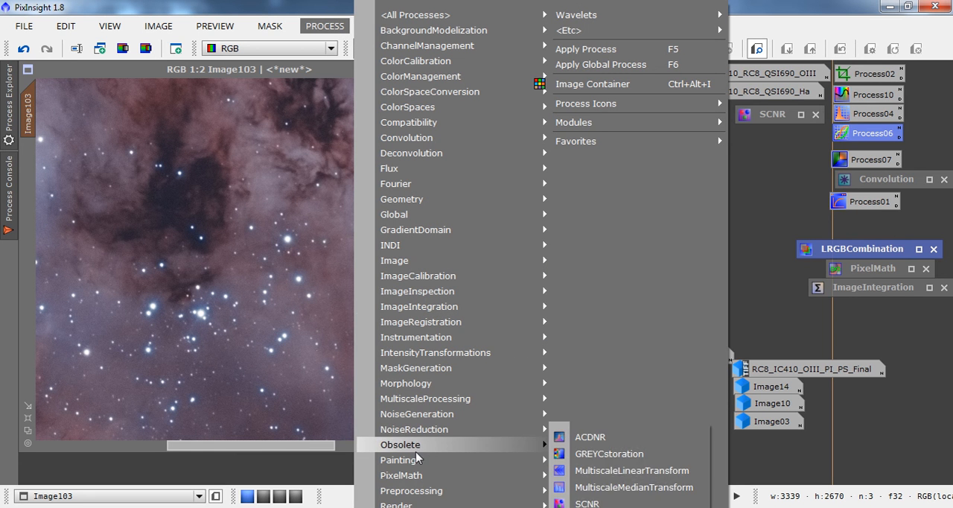
mouse_move(426, 413)
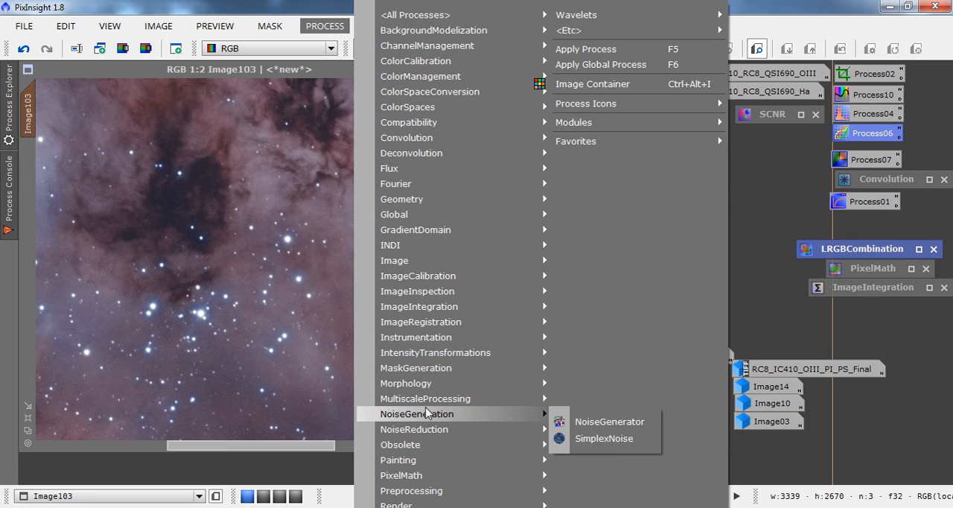
mouse_move(434, 369)
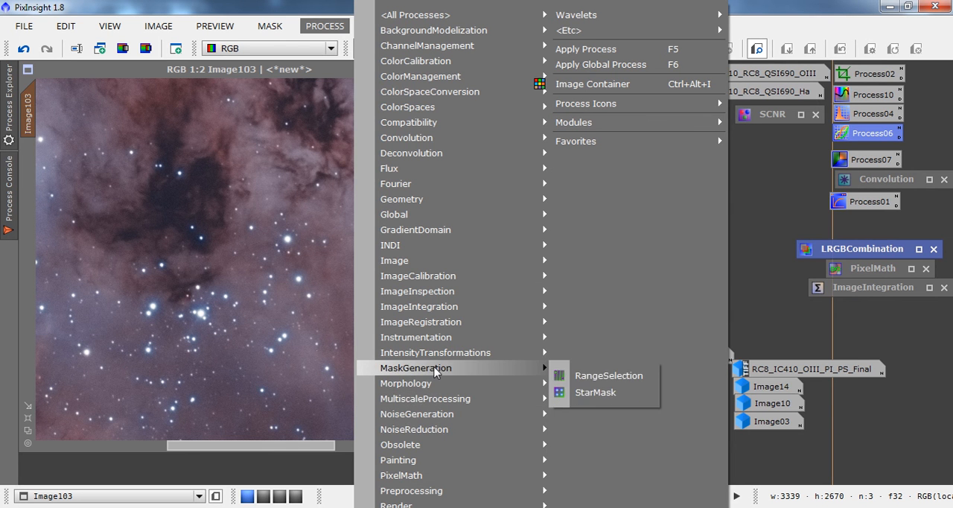
click(588, 392)
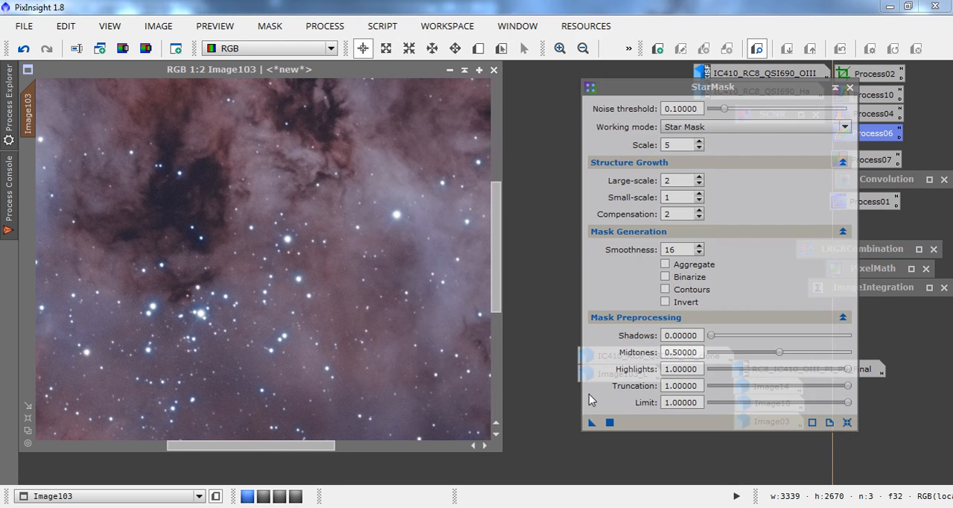
click(846, 421)
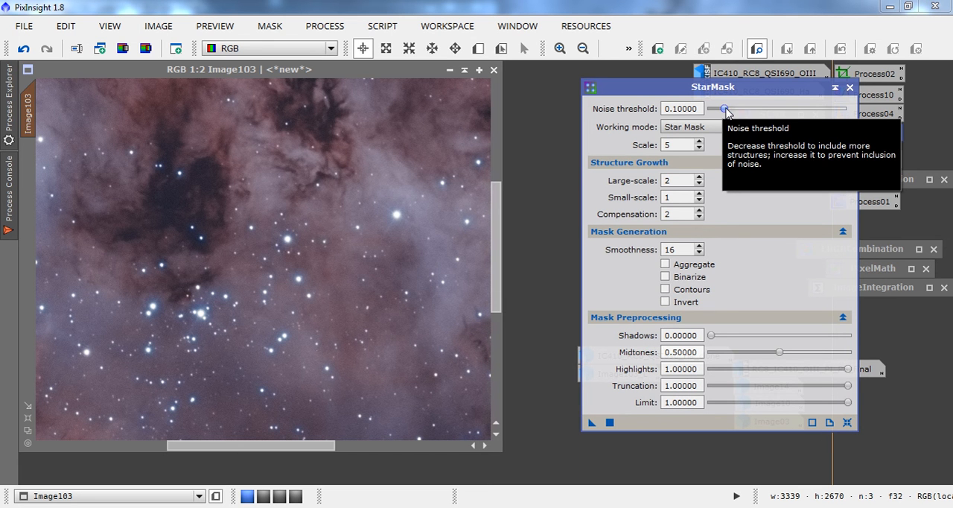
Set the StarMask noise threshold to 0.50000 and the scale to 7, and generate the star mask from Image103.
drag(725, 109, 779, 111)
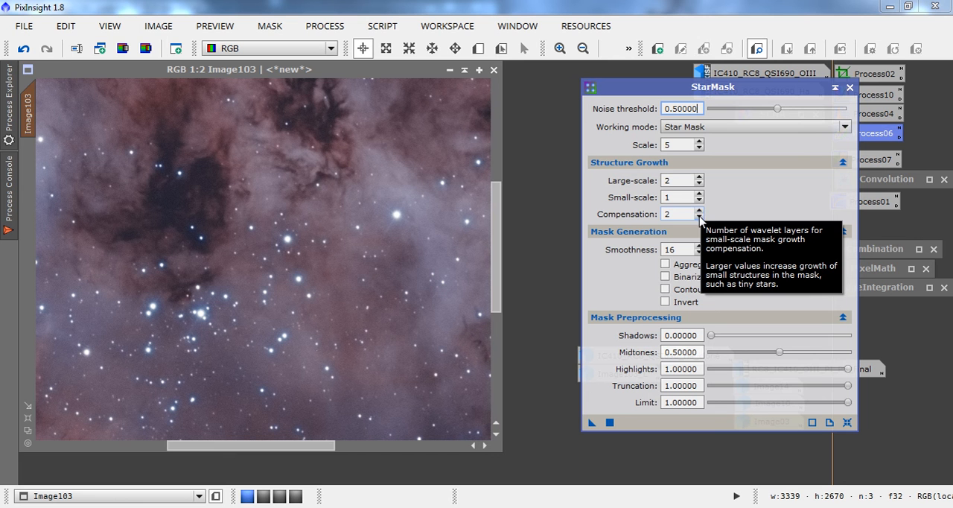
click(698, 141)
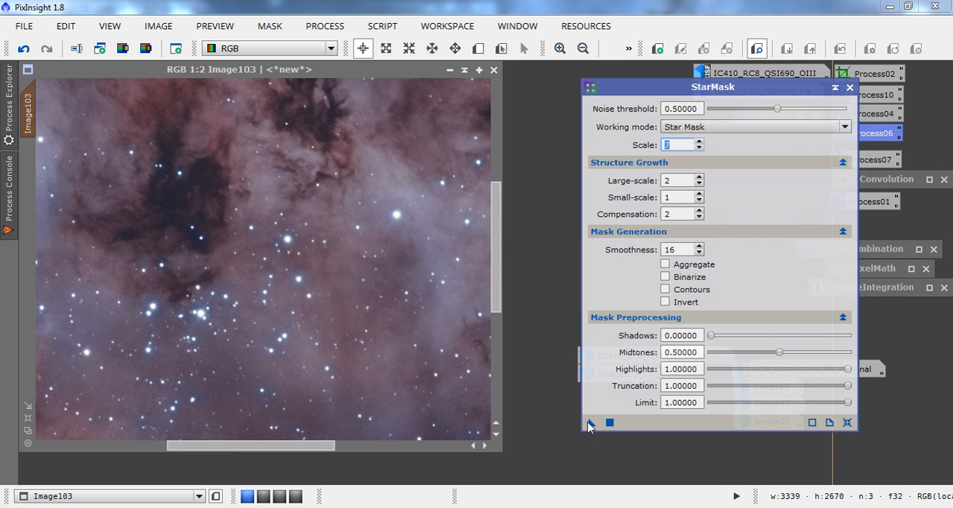
drag(588, 424, 284, 279)
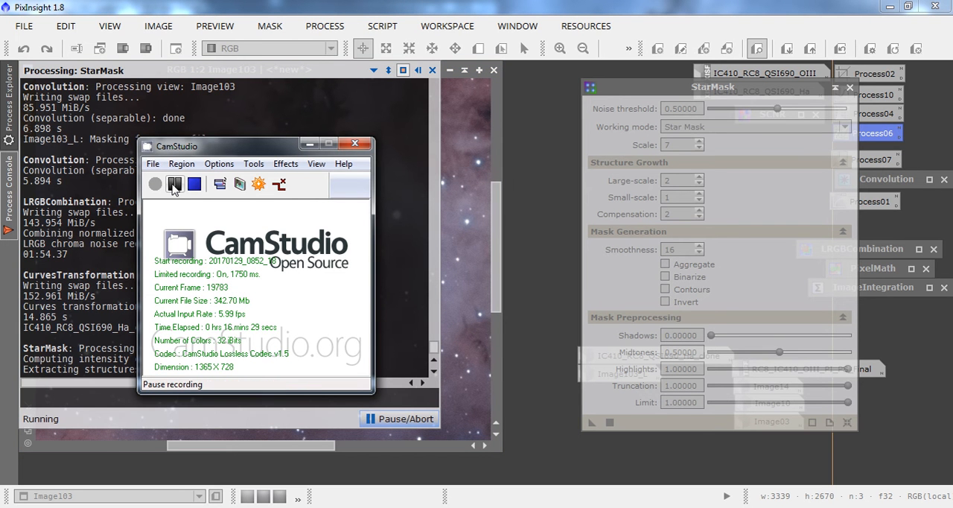
click(174, 187)
drag(187, 146, 334, 92)
click(321, 130)
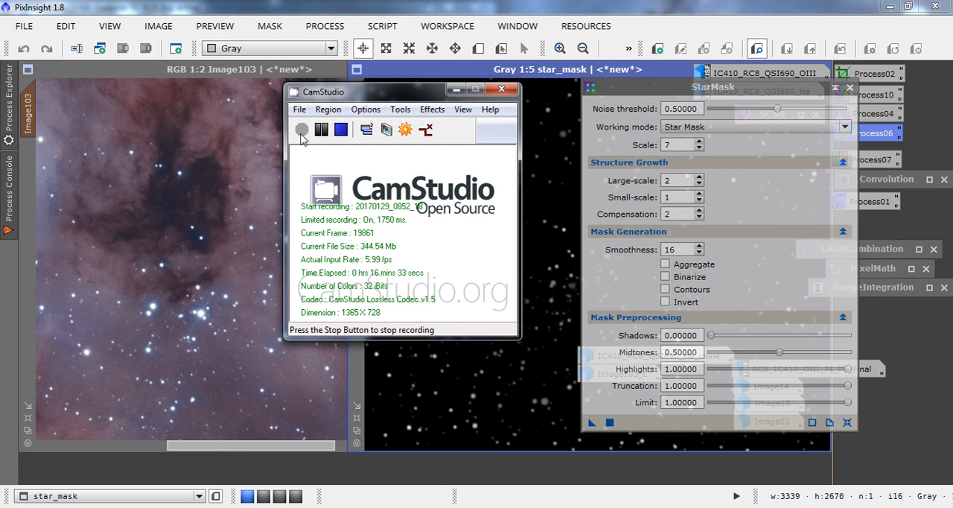
click(456, 90)
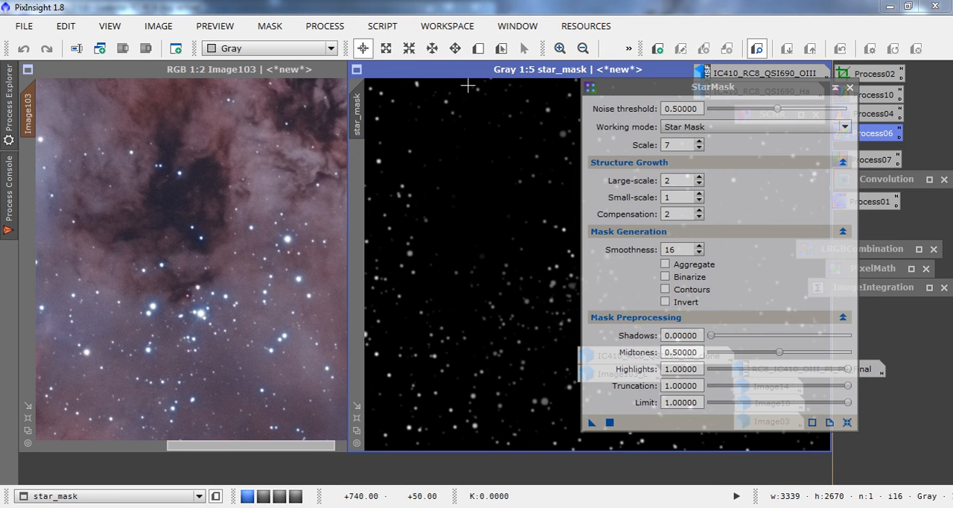
Iconize the star_mask image, place its icon beneath Image103_L, and collapse the StarMask and CurvesTransformation windows.
drag(471, 74, 312, 74)
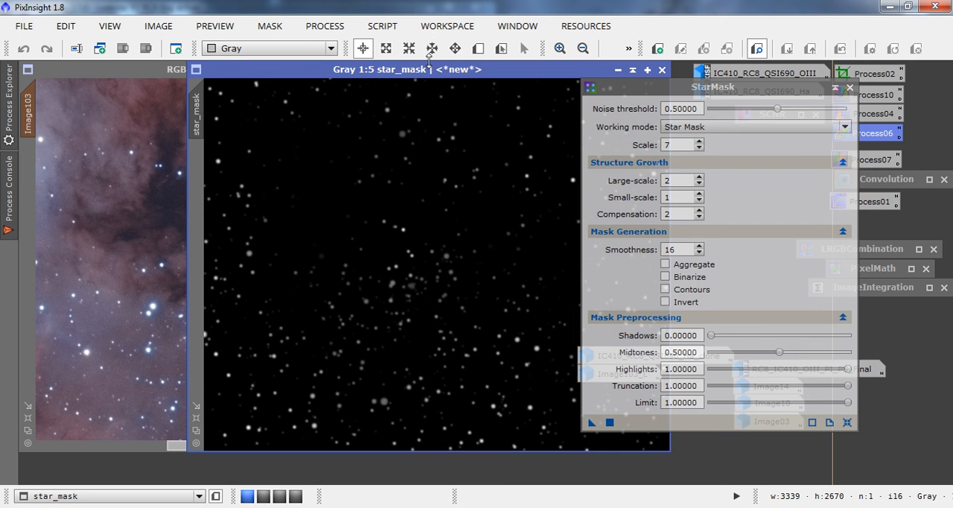
click(617, 69)
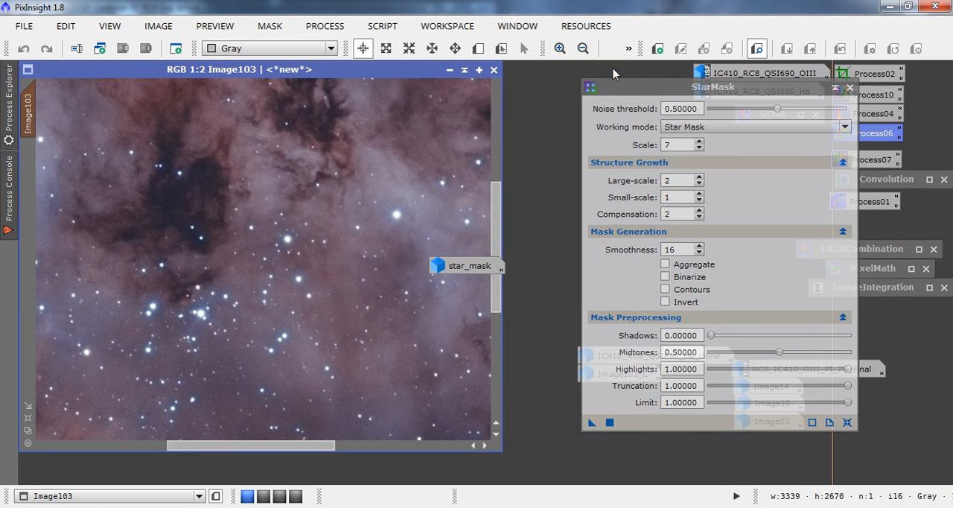
drag(438, 266, 598, 389)
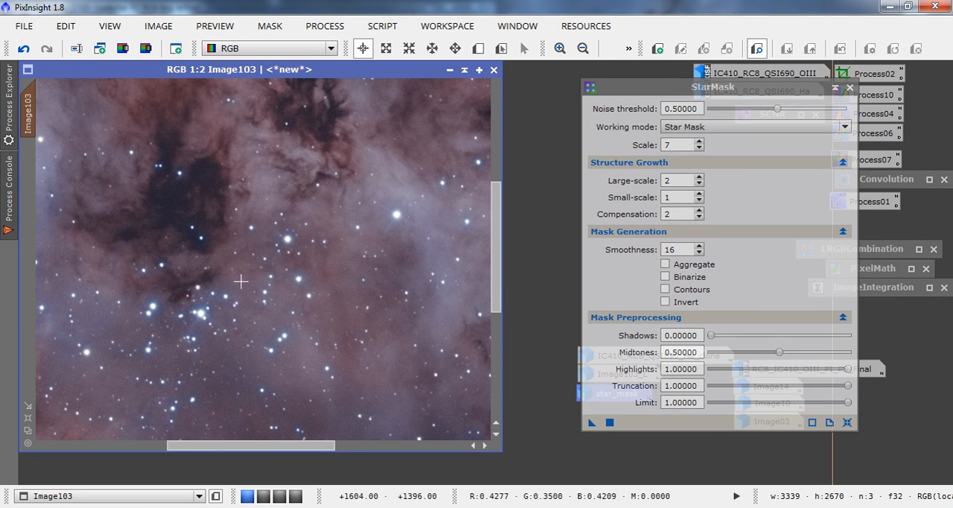
click(834, 87)
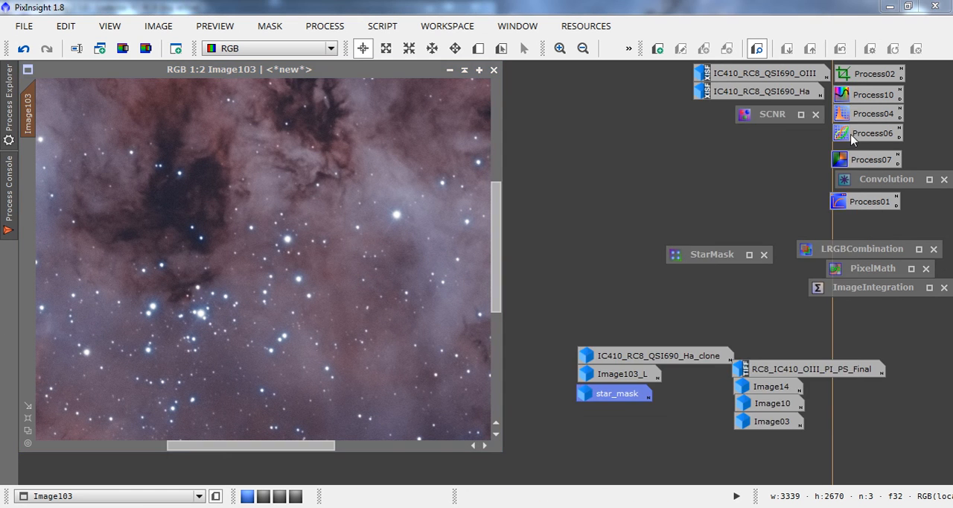
double_click(863, 133)
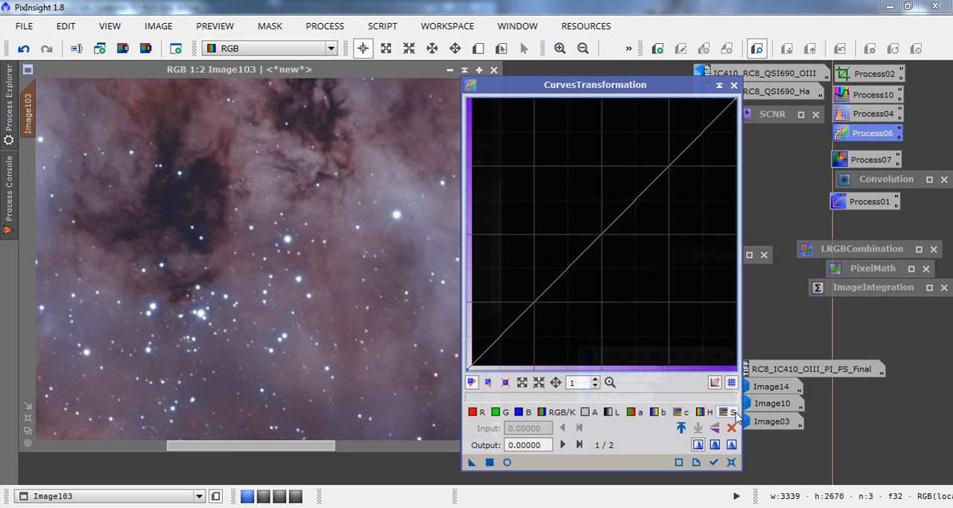
click(717, 86)
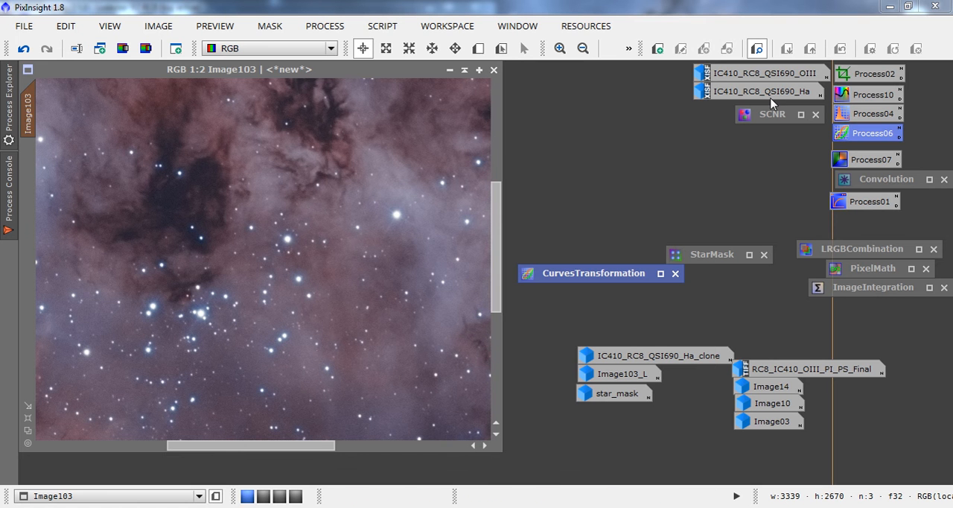
Open ColorSaturation and add three anchor points around hue 0.50 and three between about 0.75 and 0.79, near zero saturation.
double_click(852, 100)
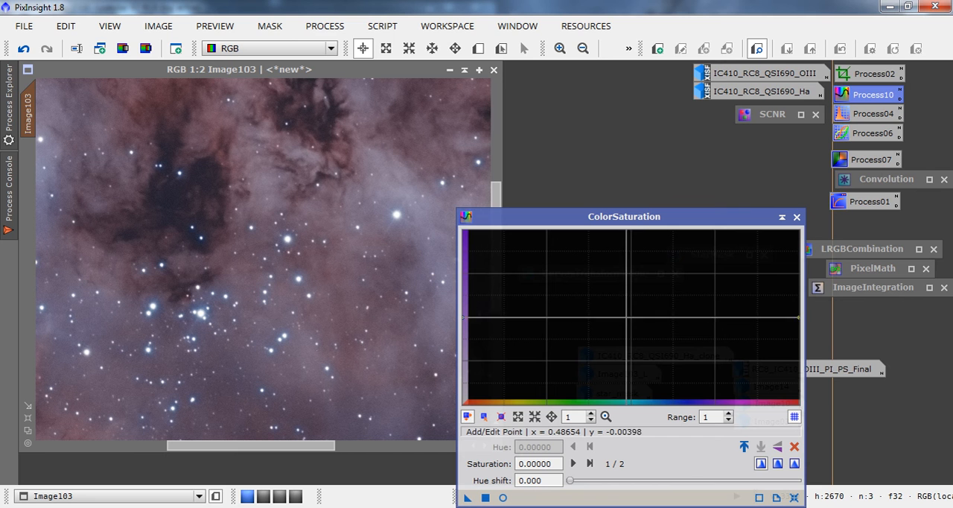
click(631, 318)
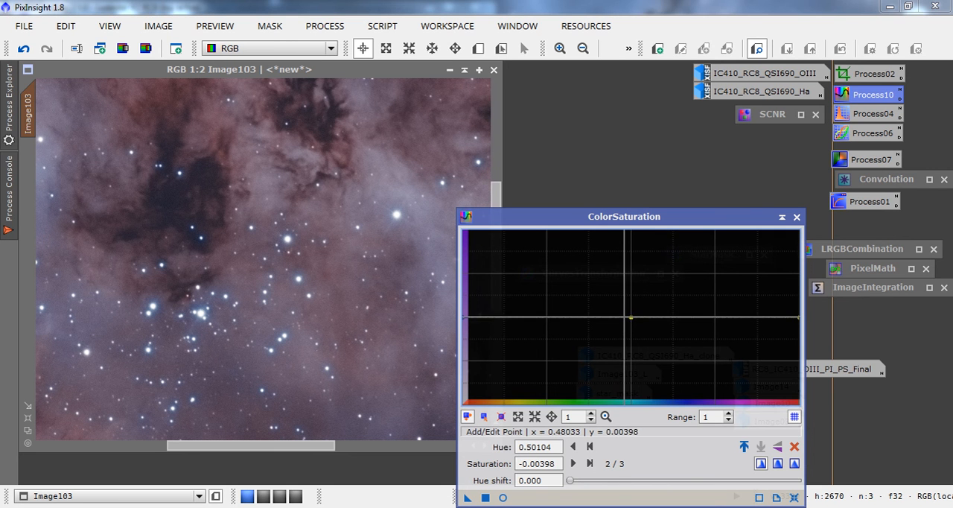
click(624, 318)
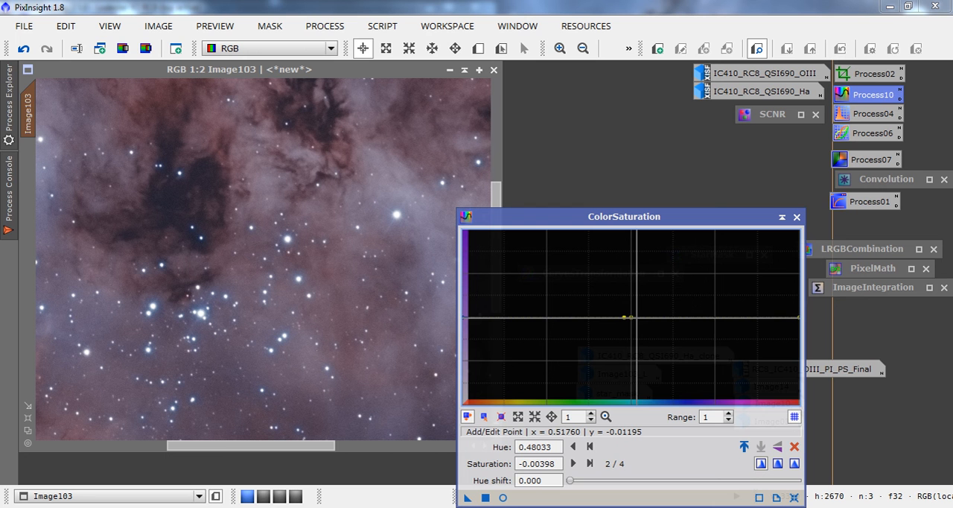
click(636, 318)
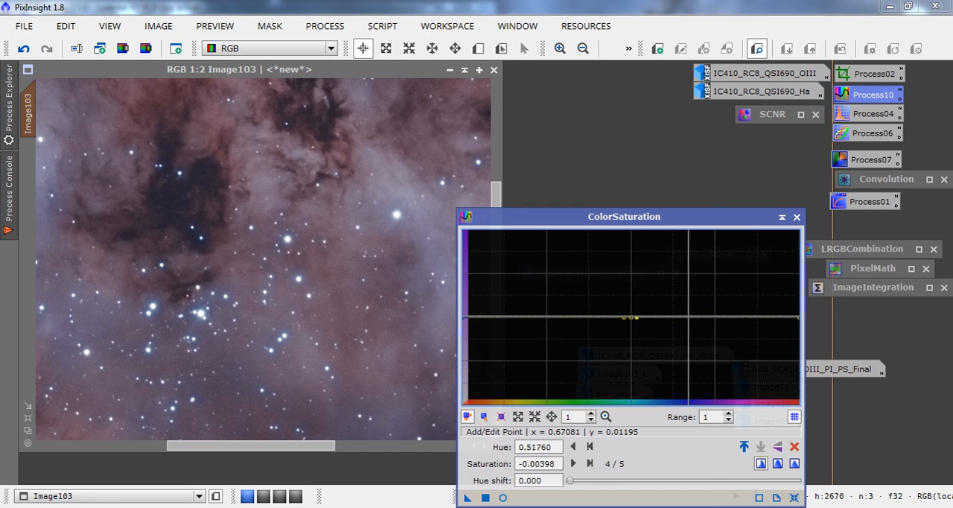
click(717, 317)
click(720, 317)
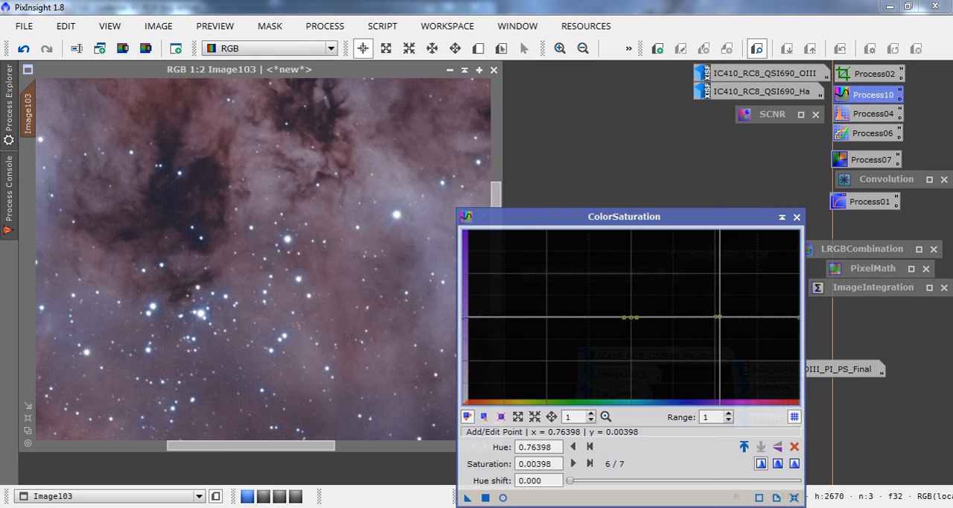
click(728, 317)
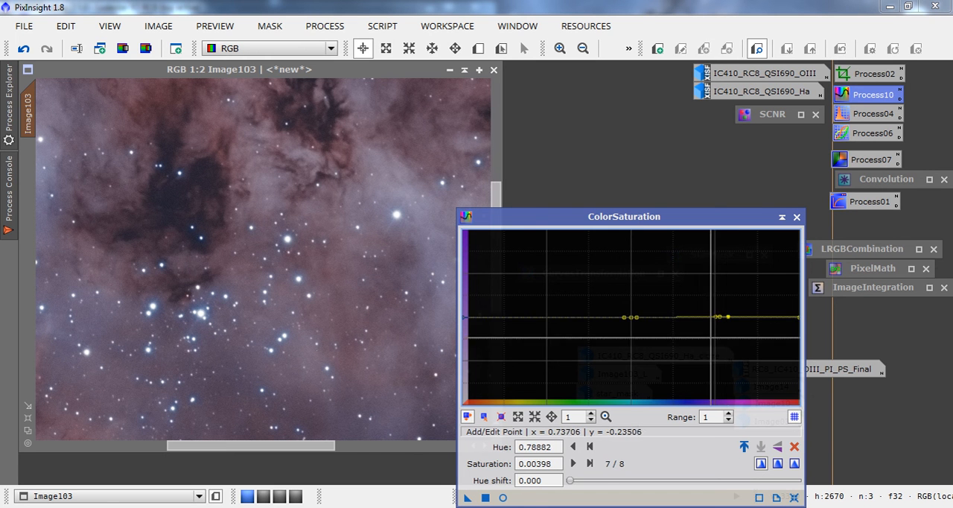
With a real-time preview, pull saturation down to about -0.89 at hue 0.53 and -0.91 at hue 0.73, and close the preview.
click(503, 497)
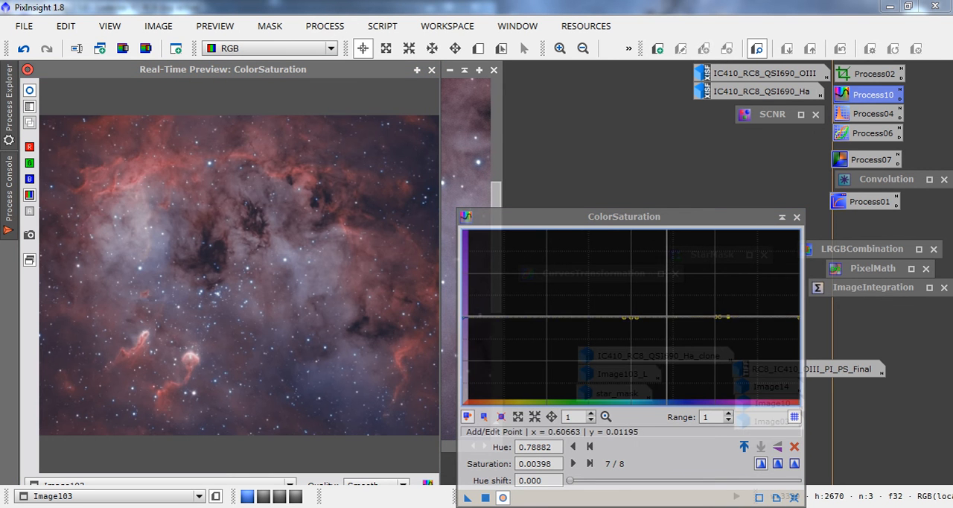
drag(666, 317, 763, 396)
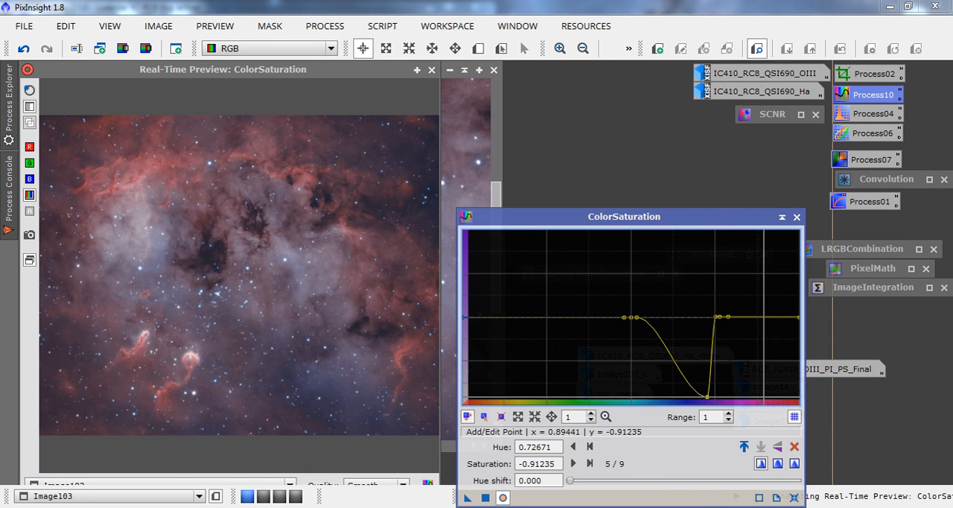
drag(660, 347, 640, 394)
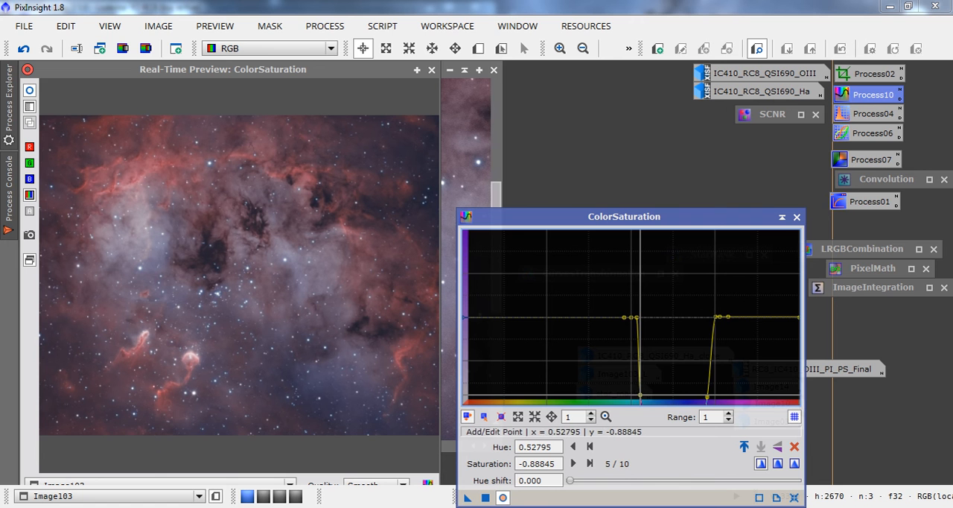
click(431, 70)
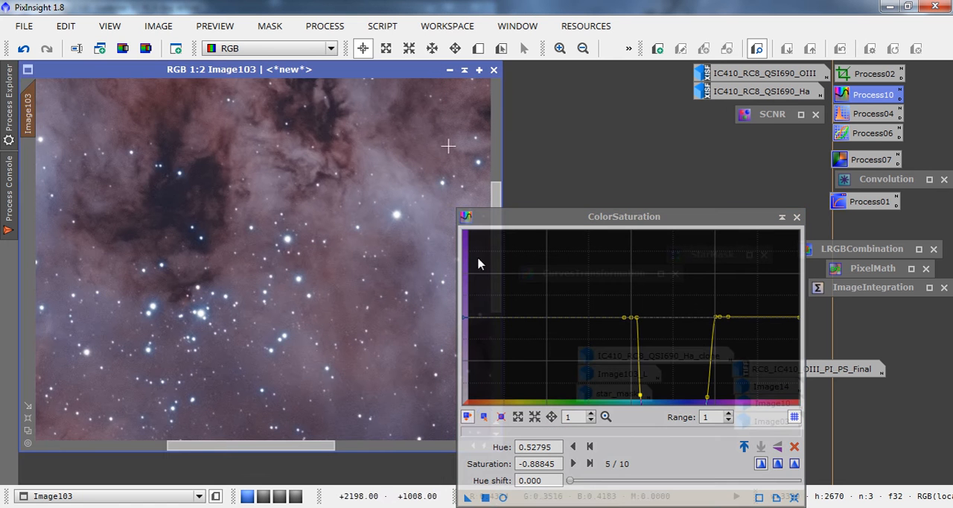
Apply the ColorSaturation curve to Image103, compare it using undo and redo, leave it undone, and collapse the process window.
click(485, 497)
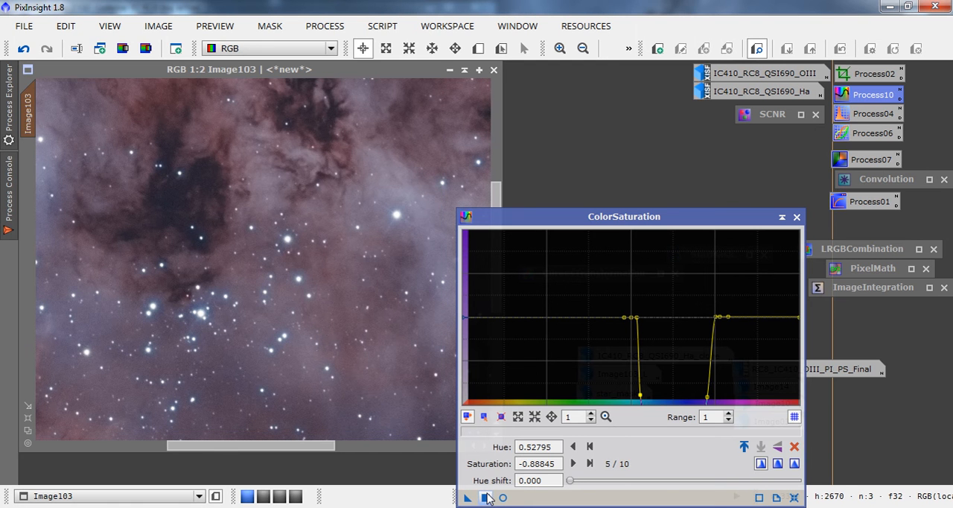
click(24, 49)
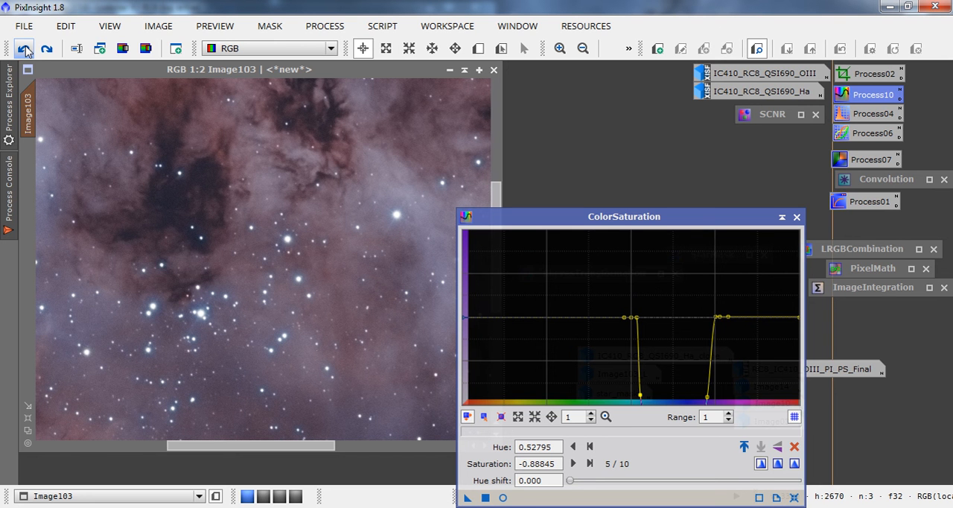
click(47, 51)
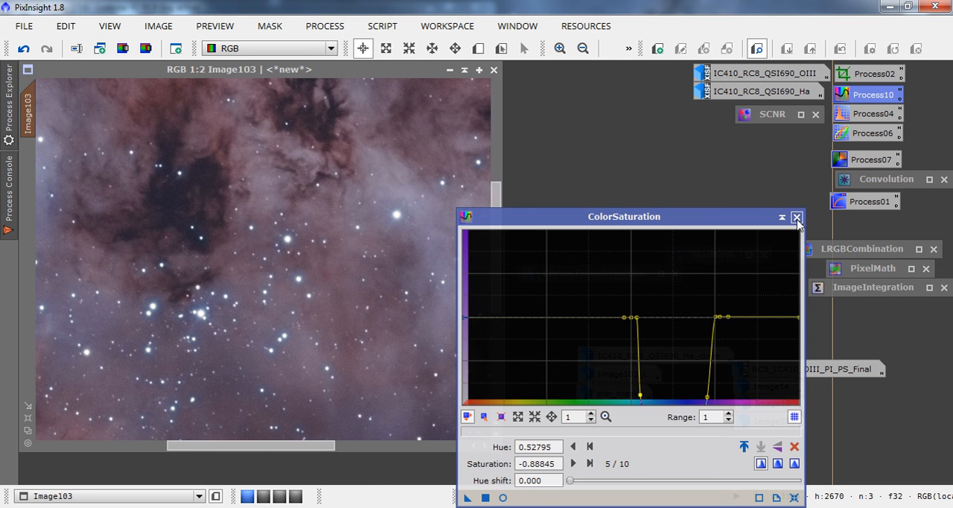
click(25, 50)
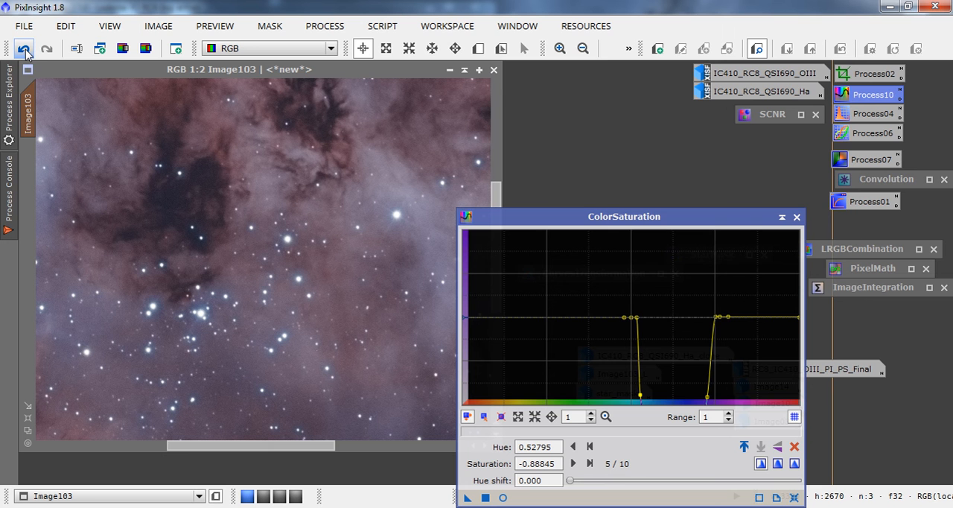
click(24, 50)
click(783, 218)
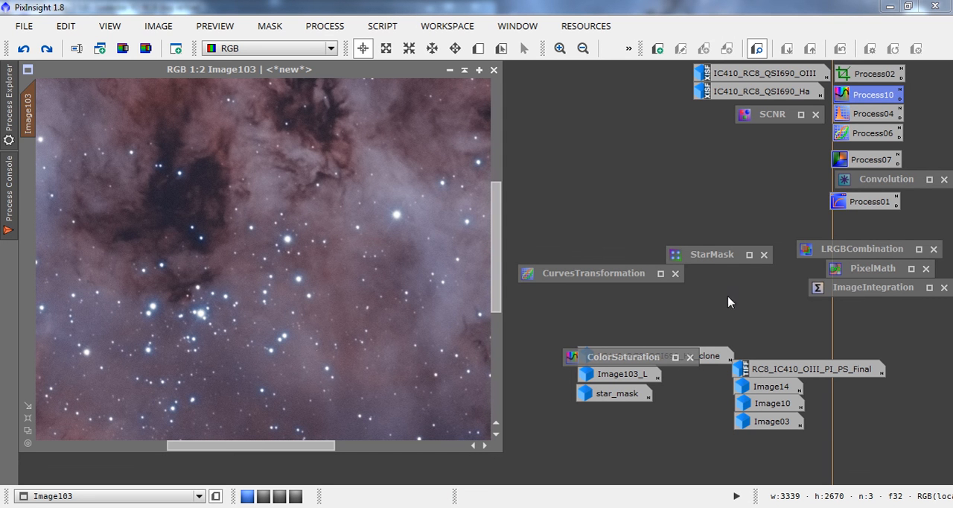
Preview CurvesTransformation on star_mask in real time, try raising the saturation curve, and reset the curves.
double_click(624, 394)
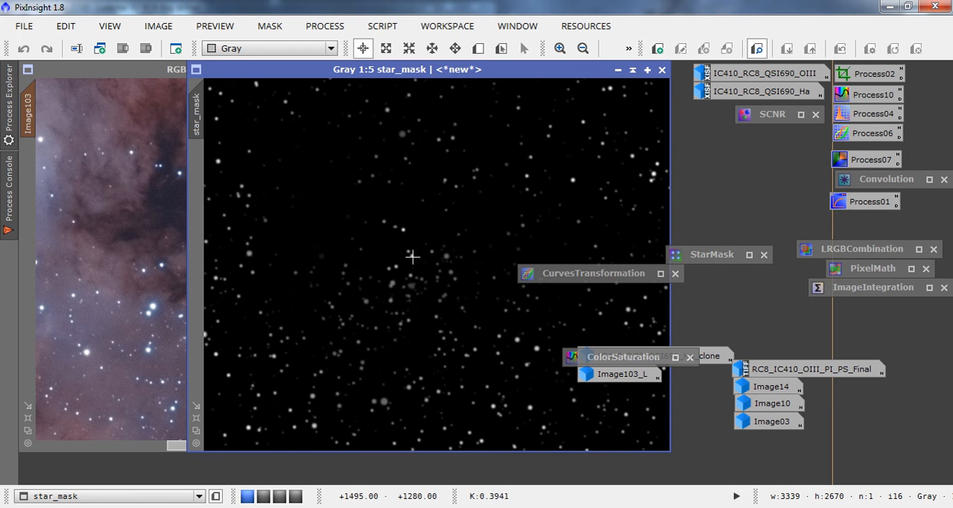
double_click(854, 135)
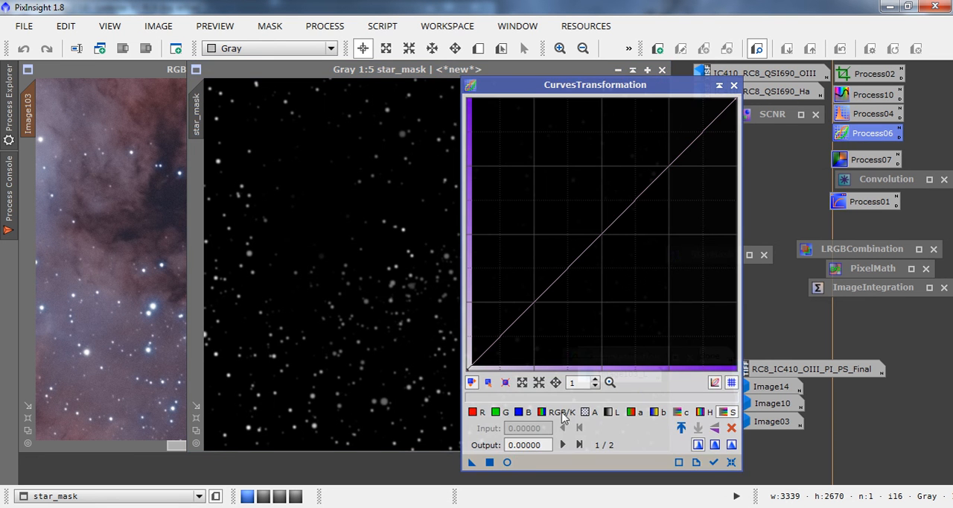
click(506, 462)
drag(600, 237, 558, 212)
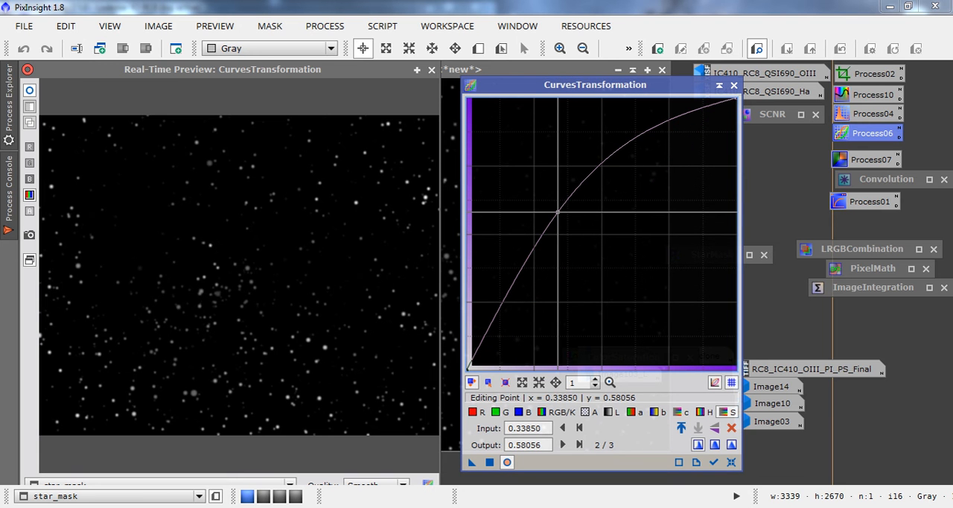
click(731, 462)
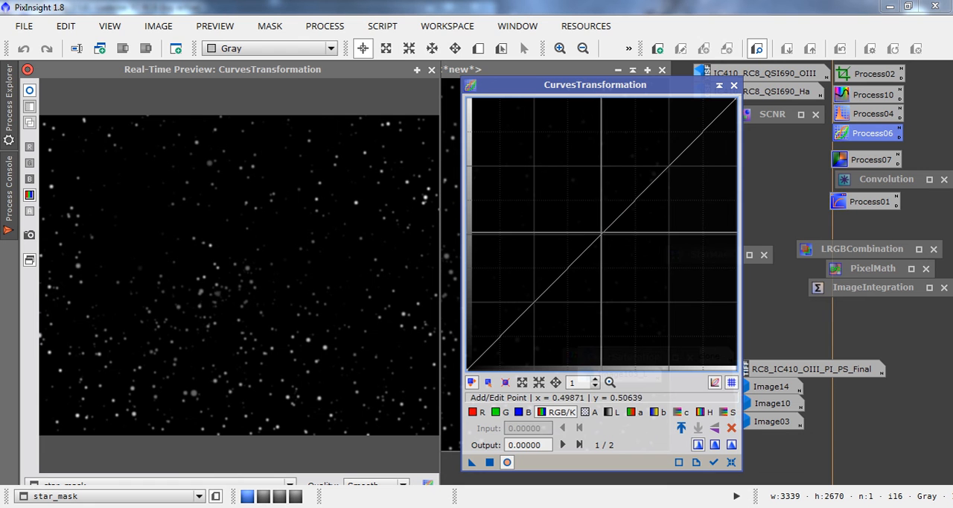
Raise the RGB/K curve to output 0.62148 at input 0.31008, close the preview, and apply it to star_mask.
click(601, 232)
drag(601, 232, 550, 200)
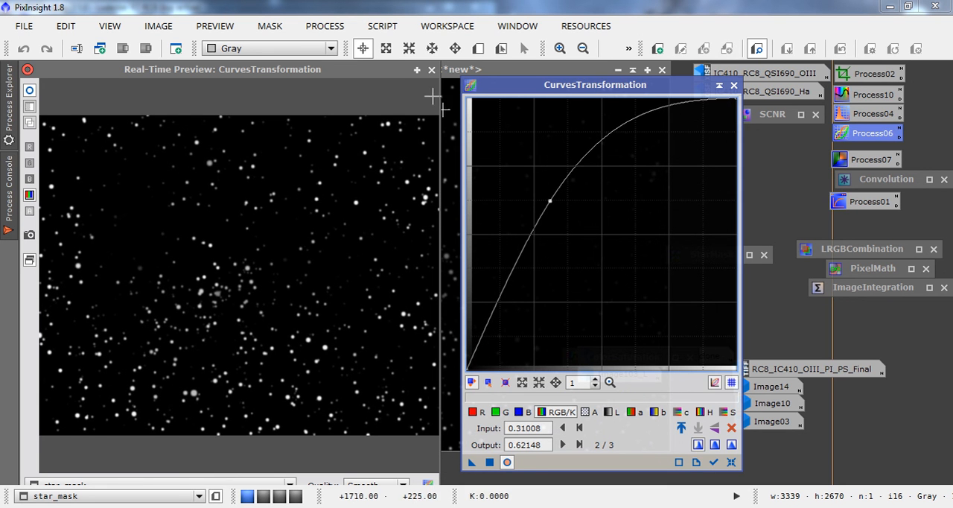
click(431, 70)
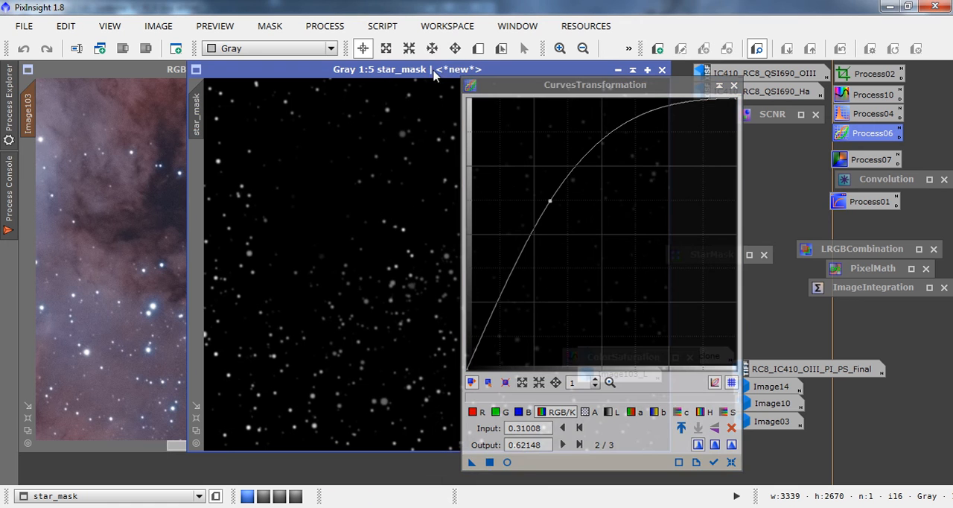
click(489, 462)
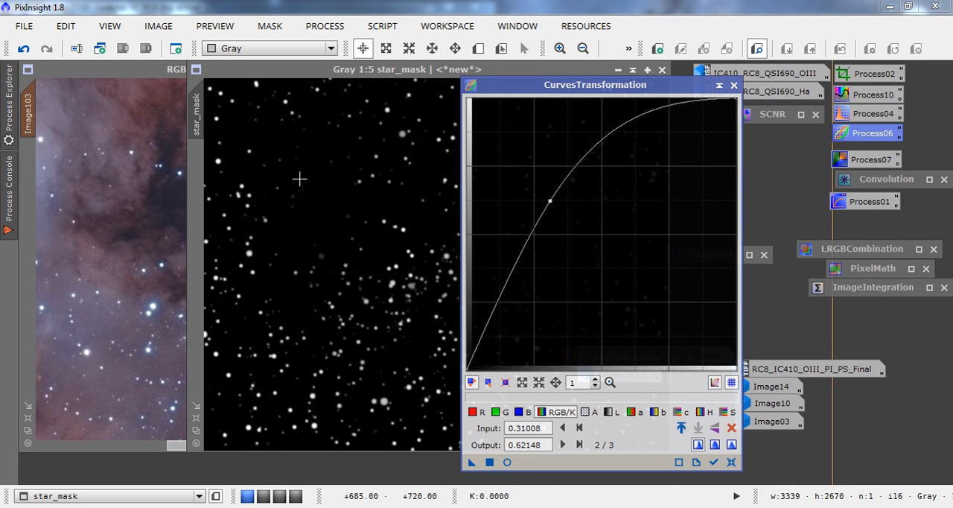
Assign star_mask as the mask of Image103, collapse CurvesTransformation, and iconize the star_mask image.
click(560, 48)
click(560, 48)
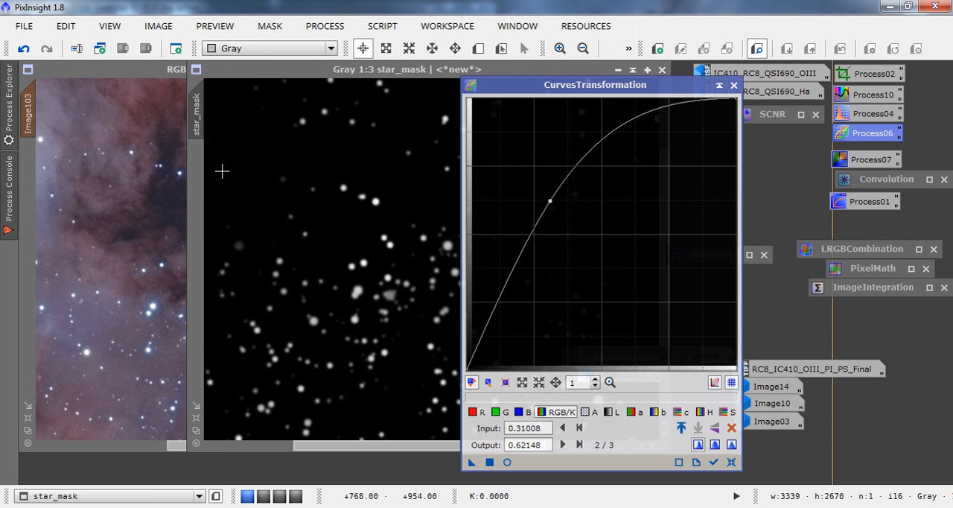
drag(196, 130, 26, 198)
click(719, 86)
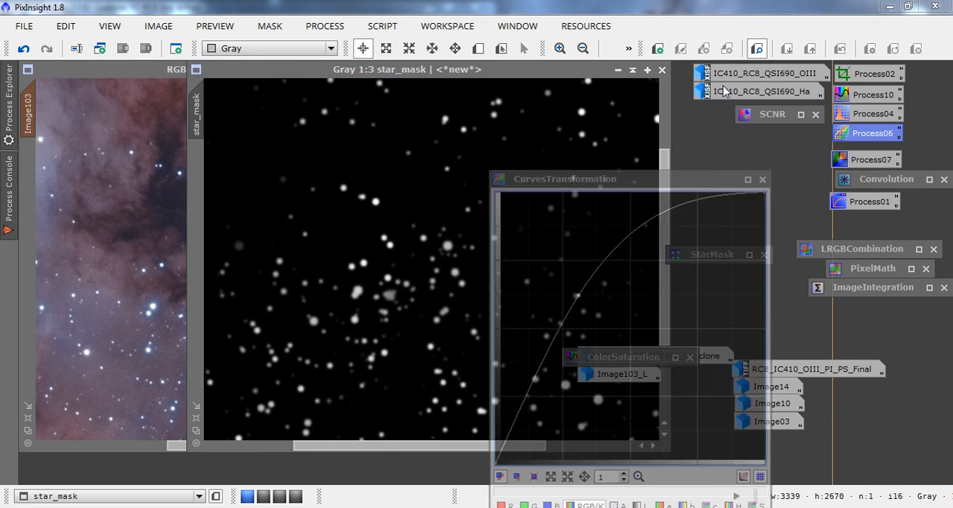
click(617, 69)
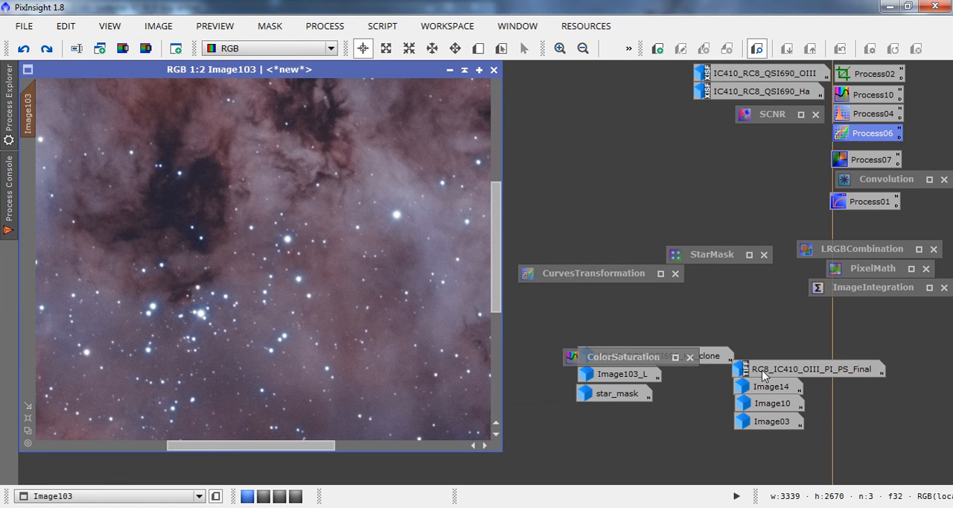
Reopen ColorSaturation with a real-time preview of Image103 and reset its curve to the defaults.
double_click(625, 361)
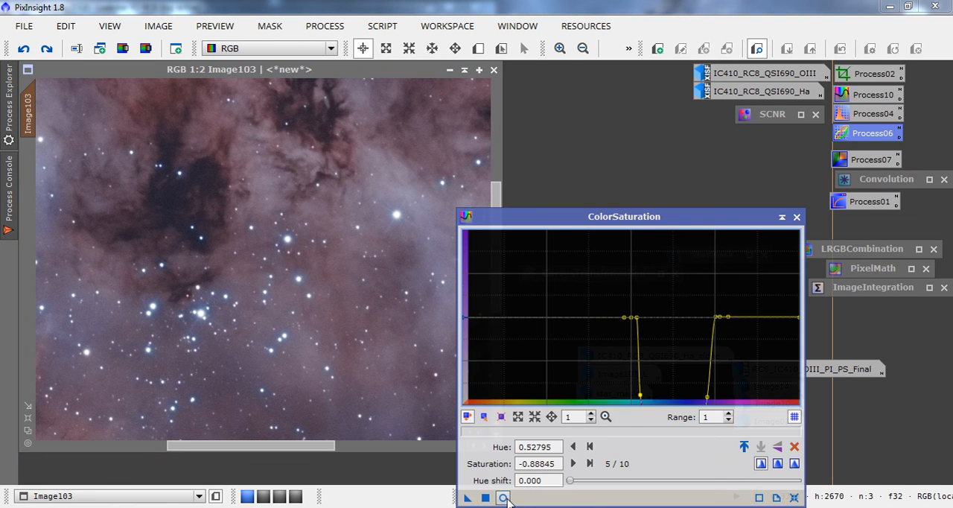
click(504, 496)
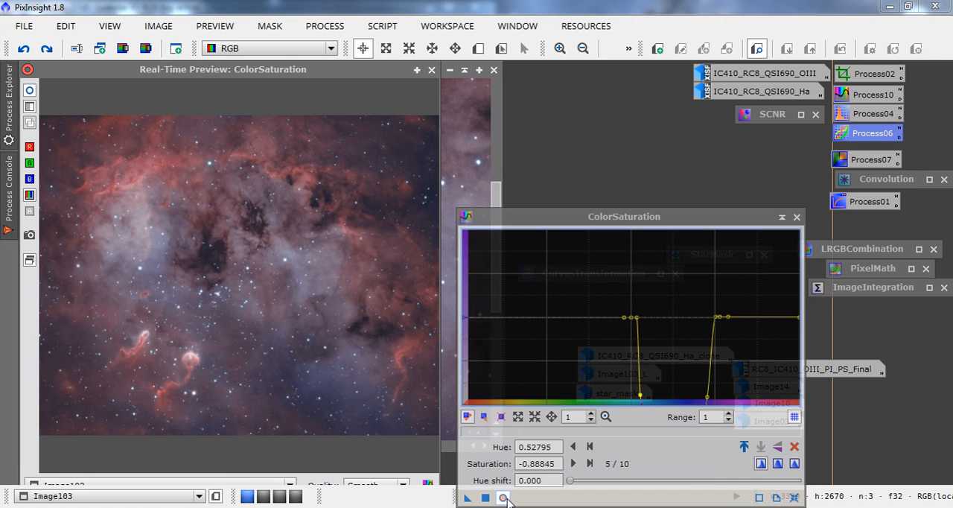
click(793, 497)
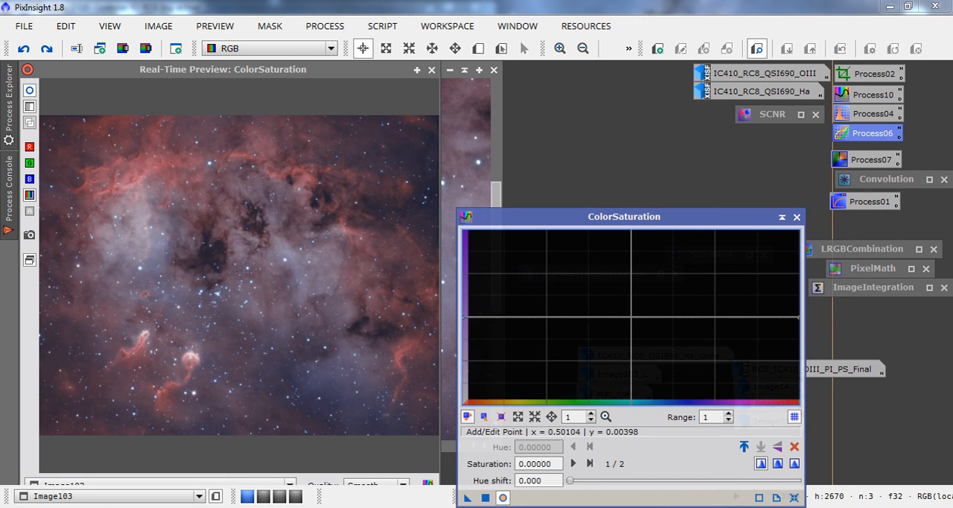
Add near-zero saturation anchor points at hues of about 0.47, 0.48 and 0.50, and three from about 0.75 to 0.80.
click(631, 316)
click(626, 316)
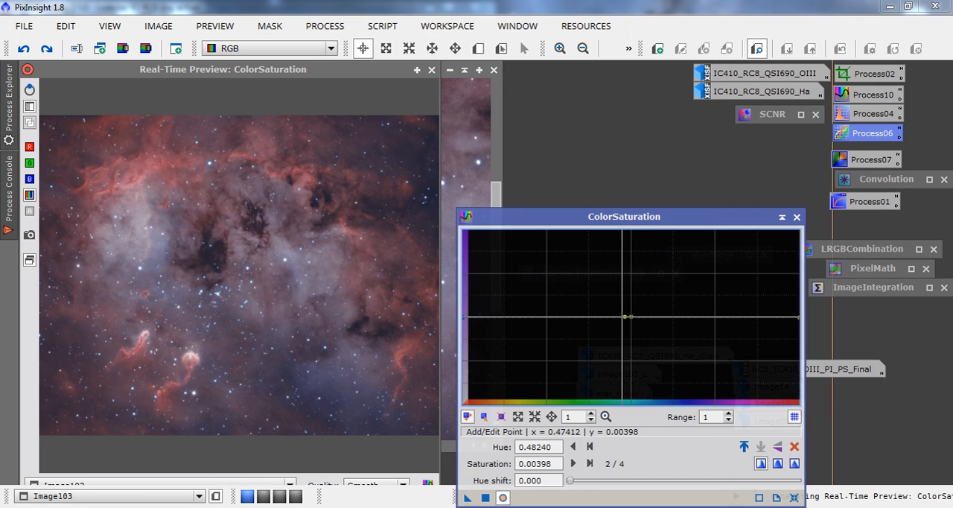
click(713, 317)
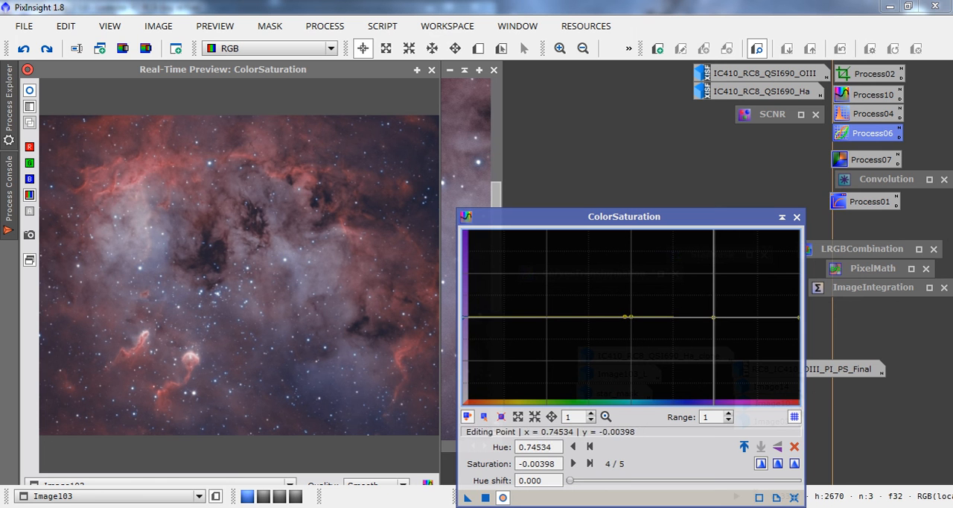
click(722, 317)
click(730, 317)
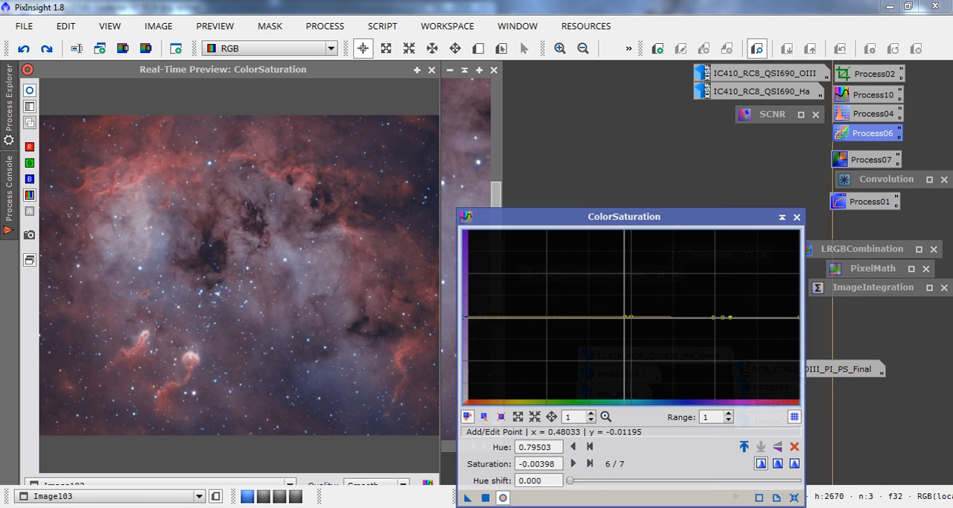
click(620, 317)
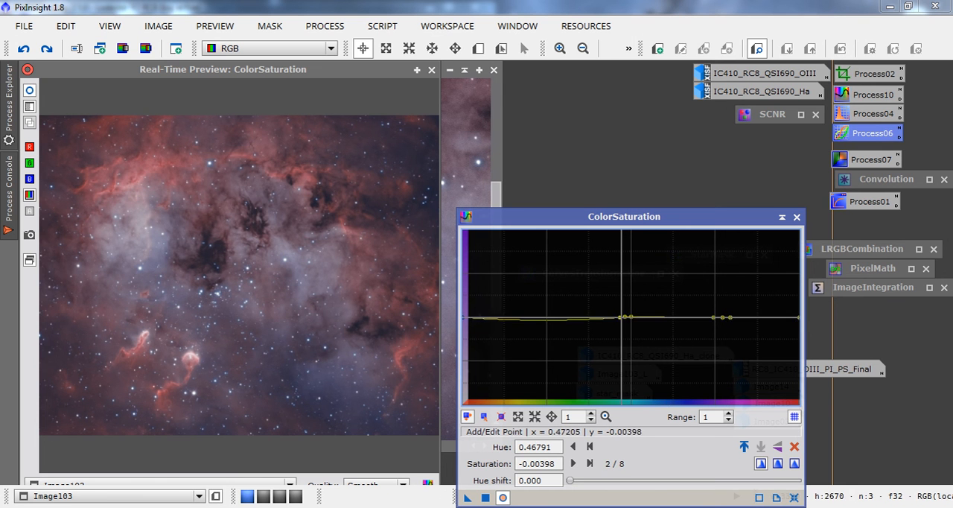
Add saturation points of -1.24701 at hue 0.74327 and -1.16733 at hue 0.51760, apply ColorSaturation to Image103, and close the preview.
drag(641, 317, 722, 425)
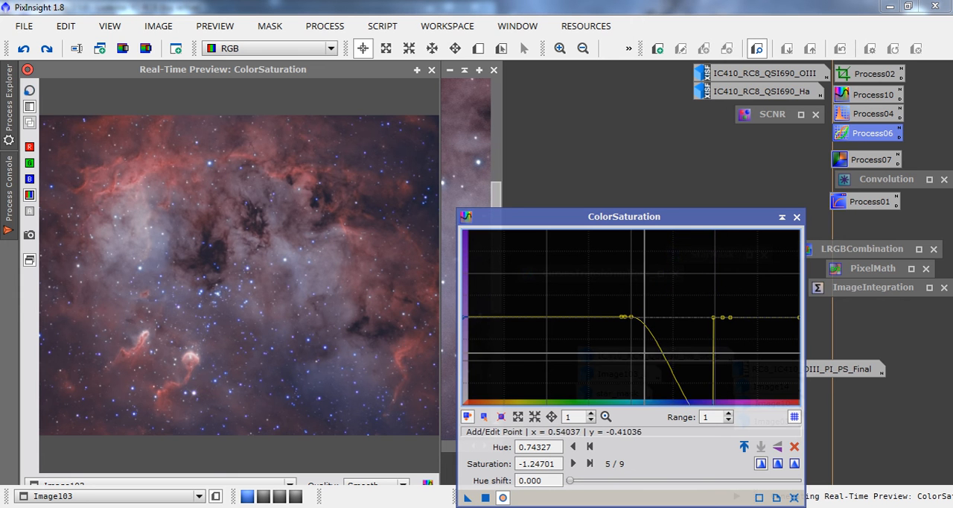
drag(645, 345, 627, 420)
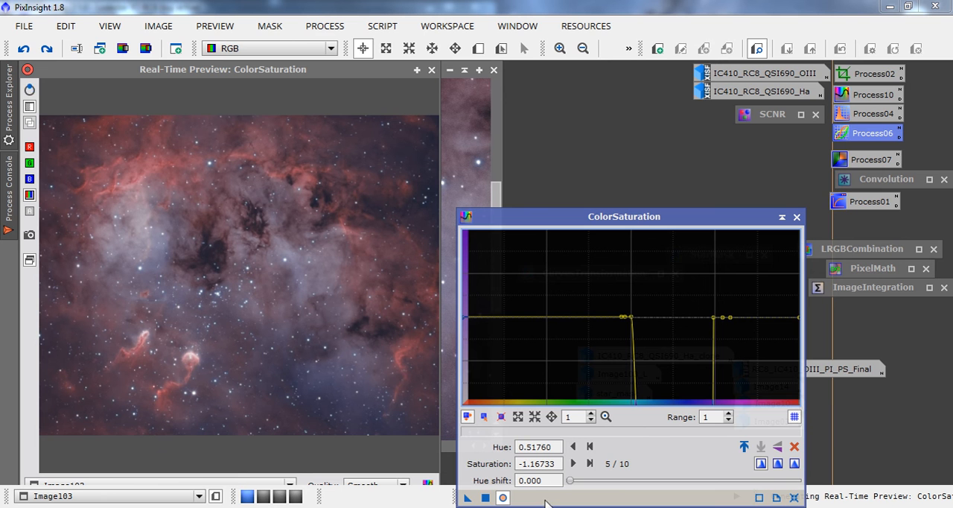
click(485, 497)
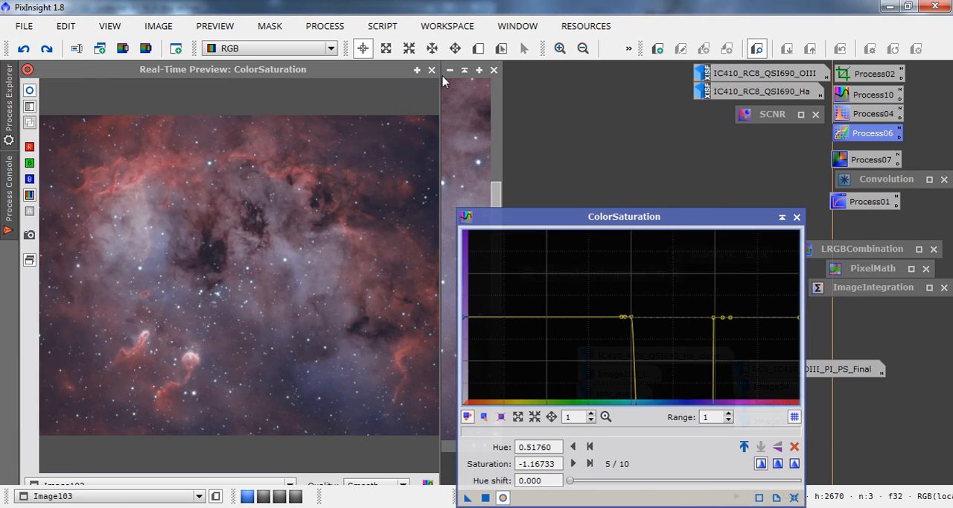
click(434, 70)
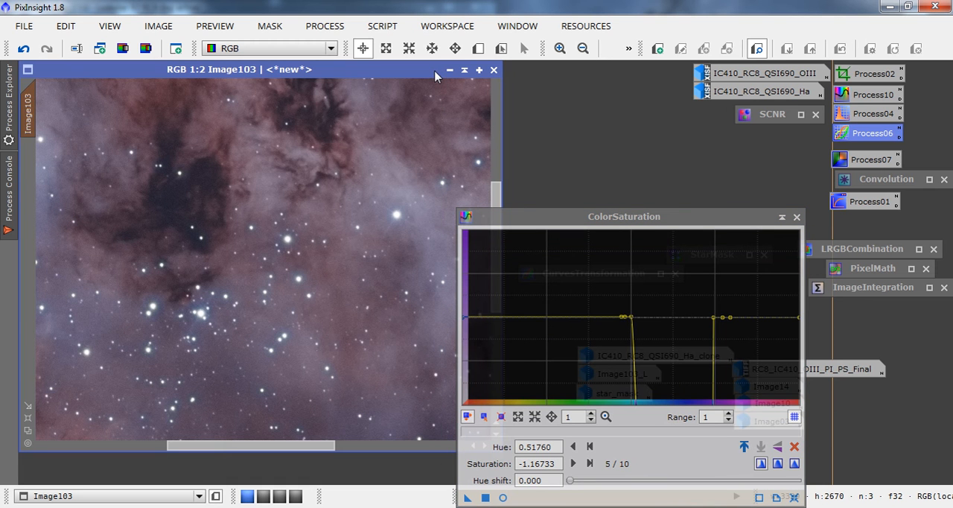
Compare Image103 before and after the saturation change by undoing and redoing it, and collapse ColorSaturation.
click(25, 49)
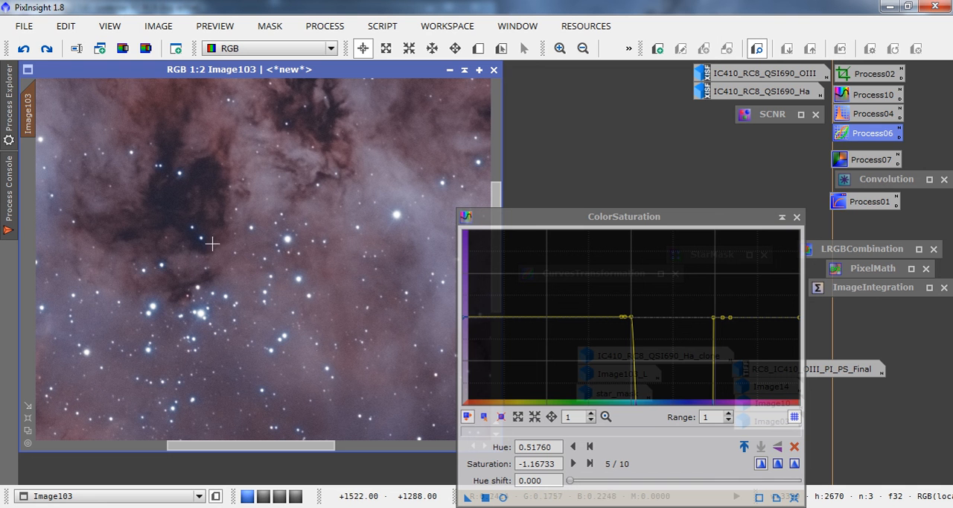
click(47, 50)
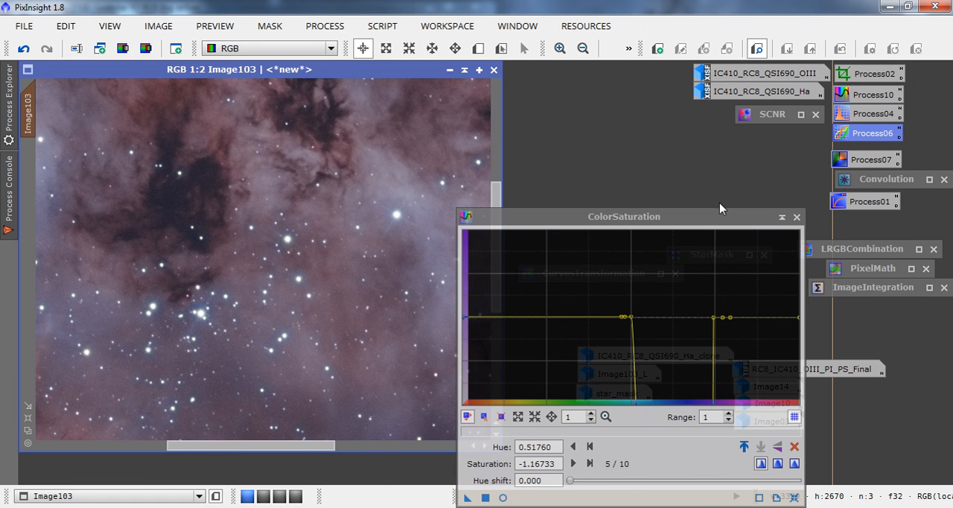
click(780, 218)
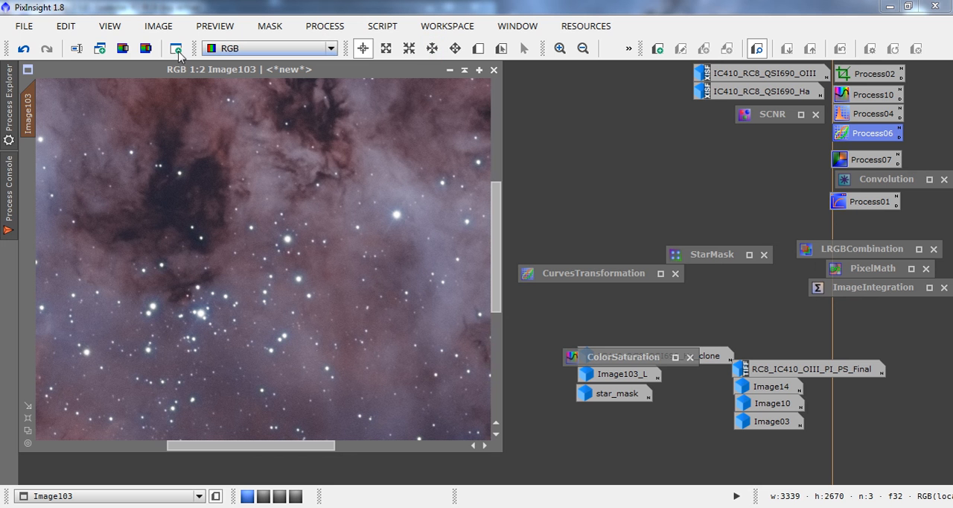
click(122, 49)
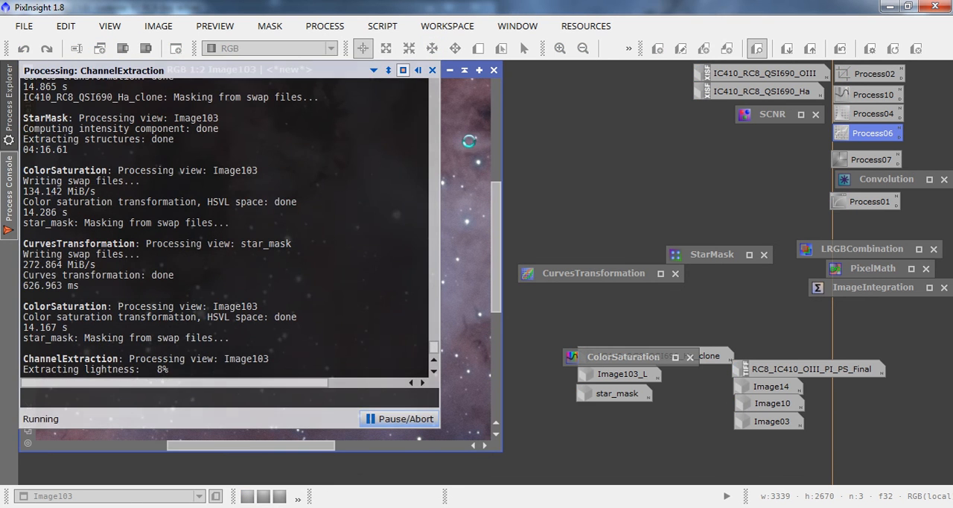
click(402, 419)
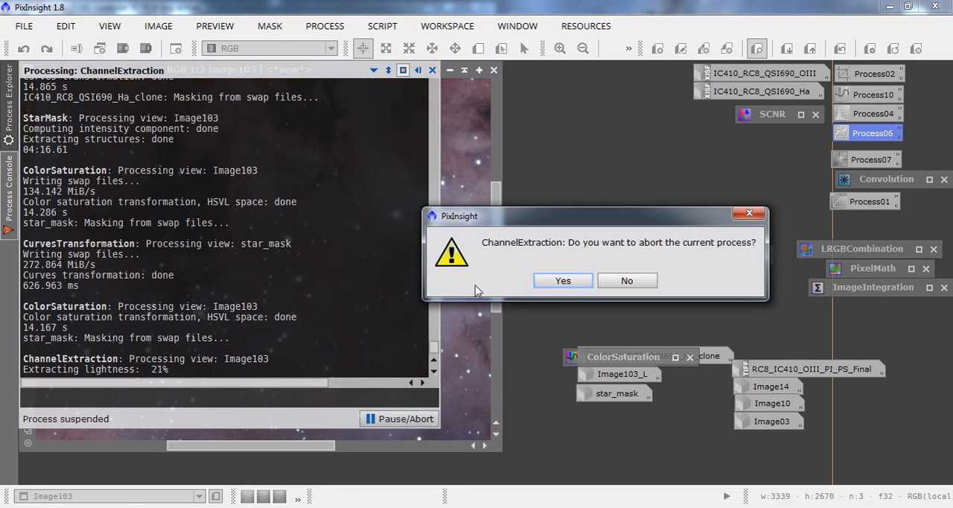
click(564, 291)
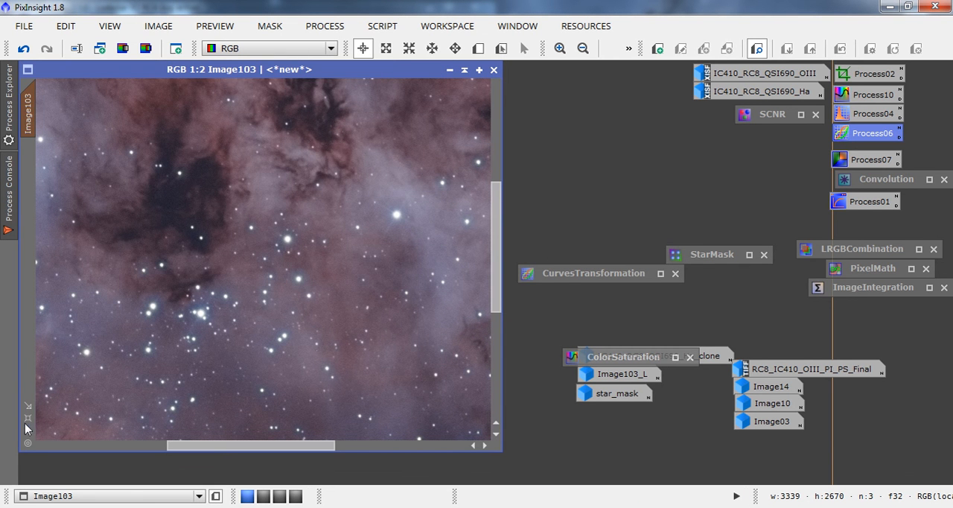
Show the whole of Image103 in its window and disable its star mask.
click(28, 419)
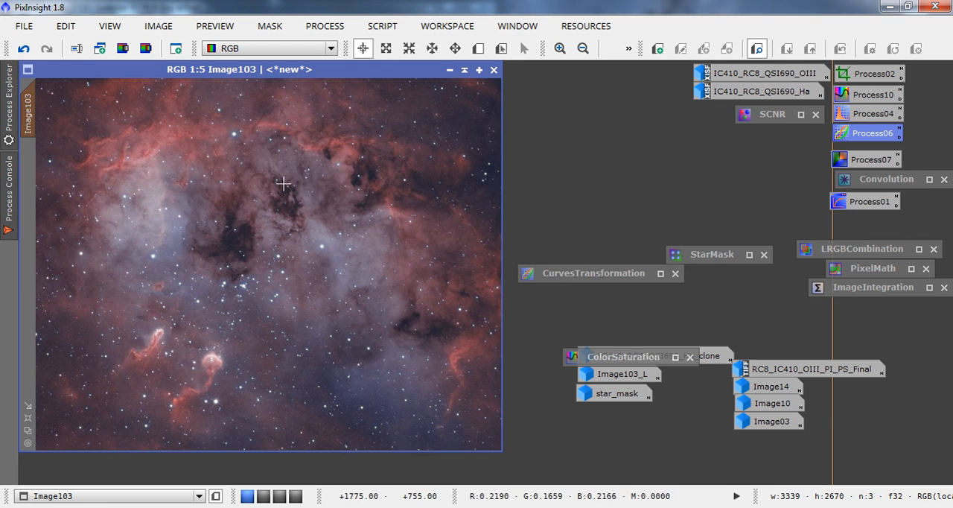
click(269, 26)
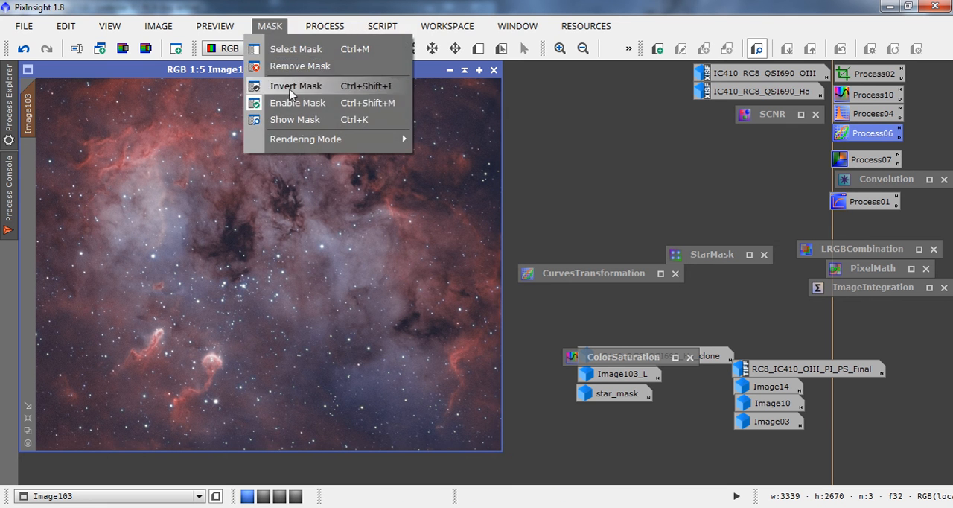
click(291, 100)
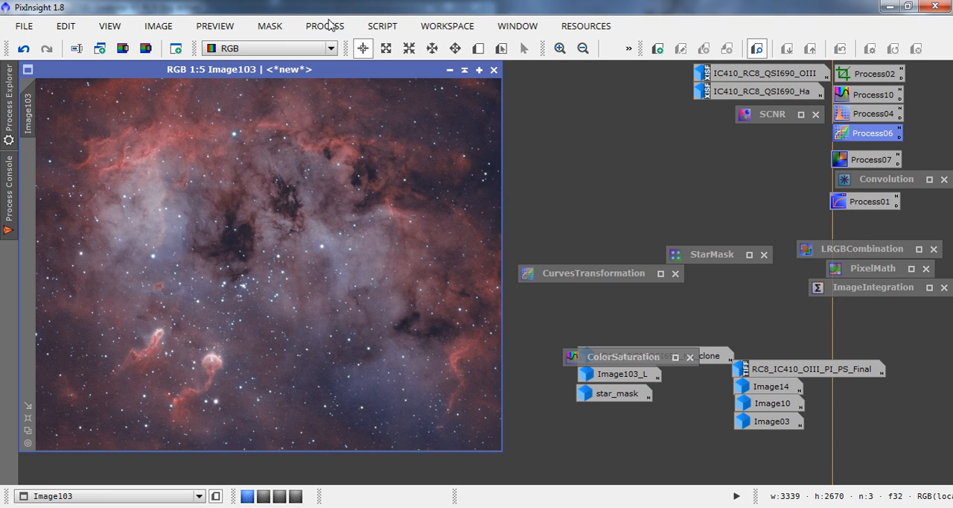
Run the DarkStructureEnhance script on Image103 with 8 layers to remove, 5x5 B3 Spline scaling, amount 0.40, and 1 iteration.
click(382, 26)
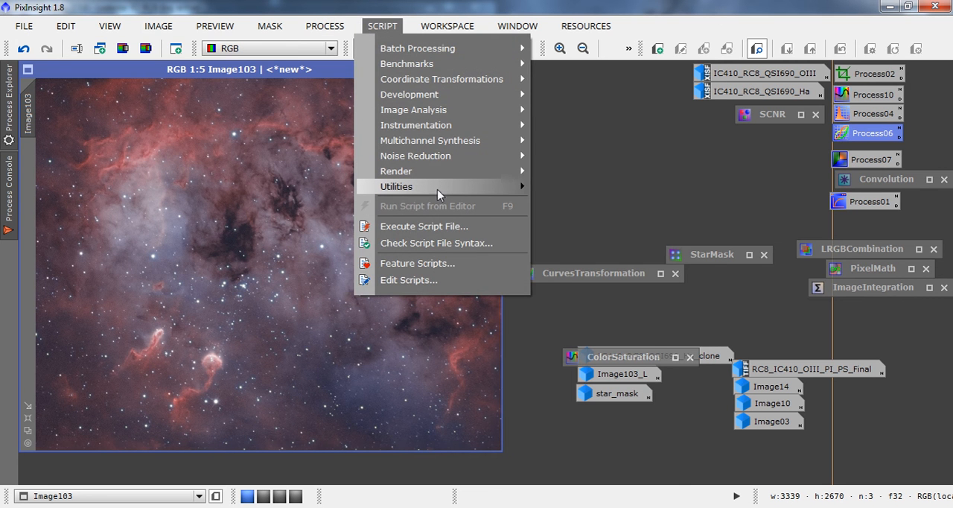
mouse_move(449, 190)
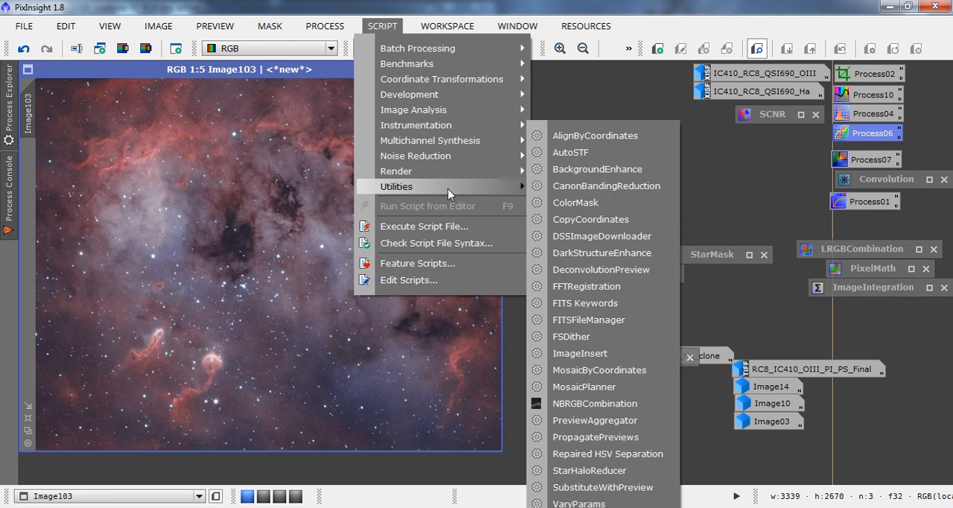
click(601, 254)
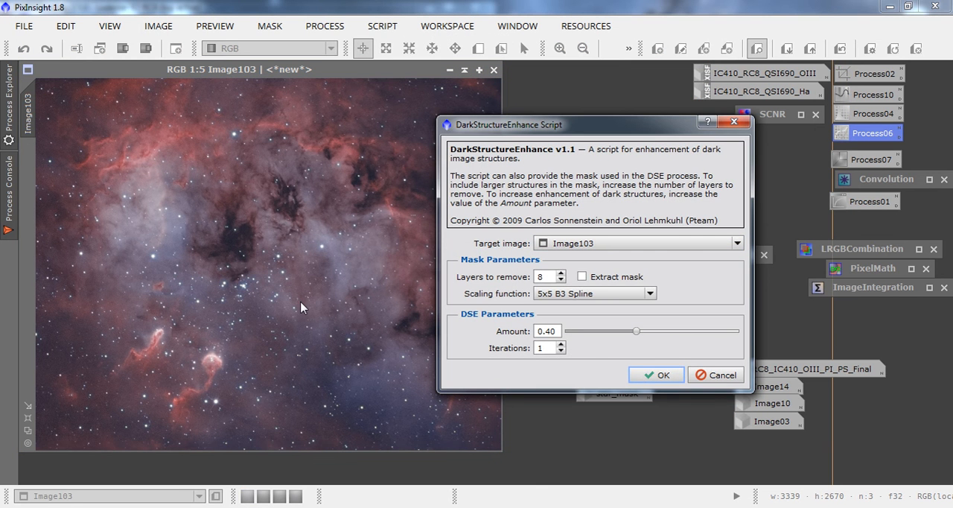
click(656, 375)
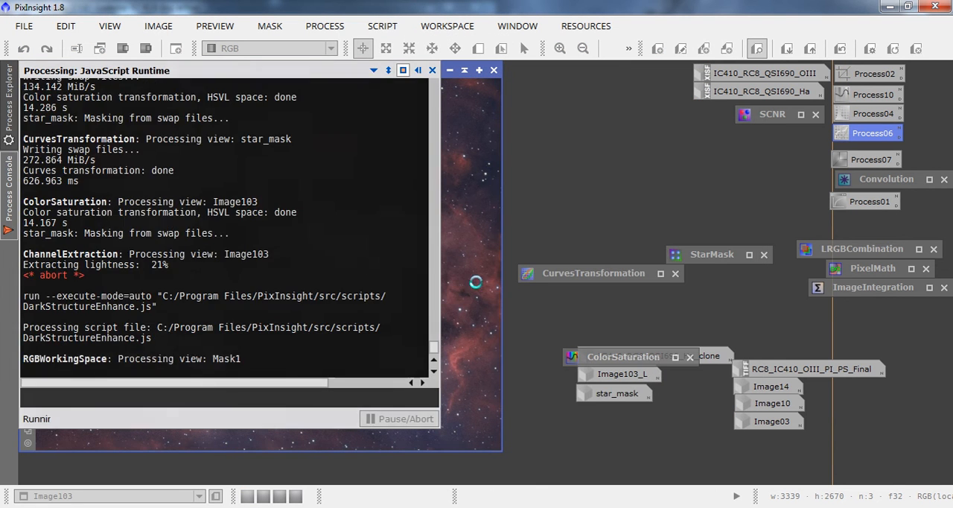
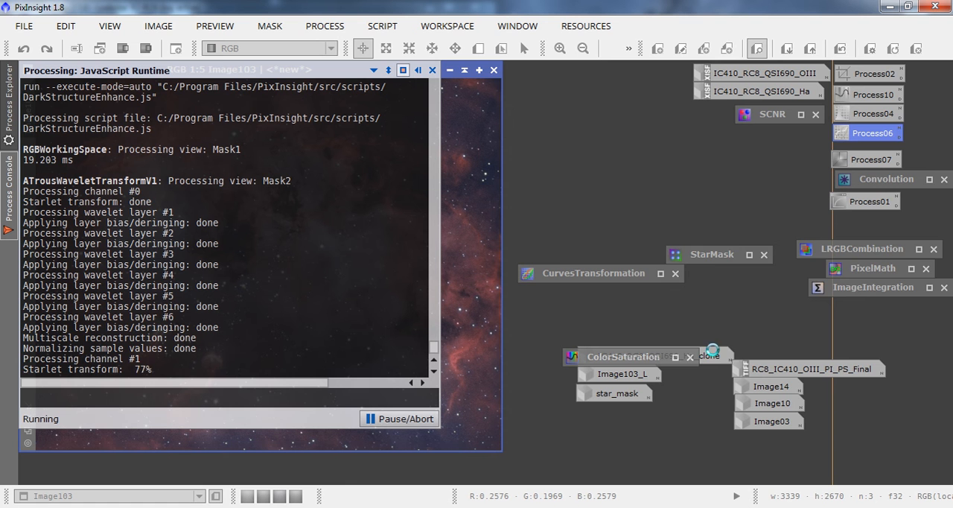
mouse_move(770, 402)
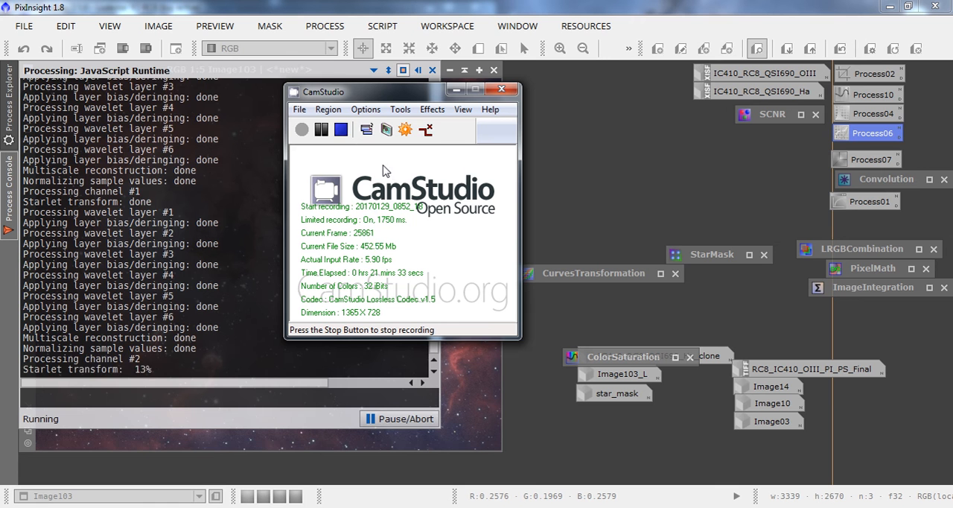
click(318, 131)
click(302, 131)
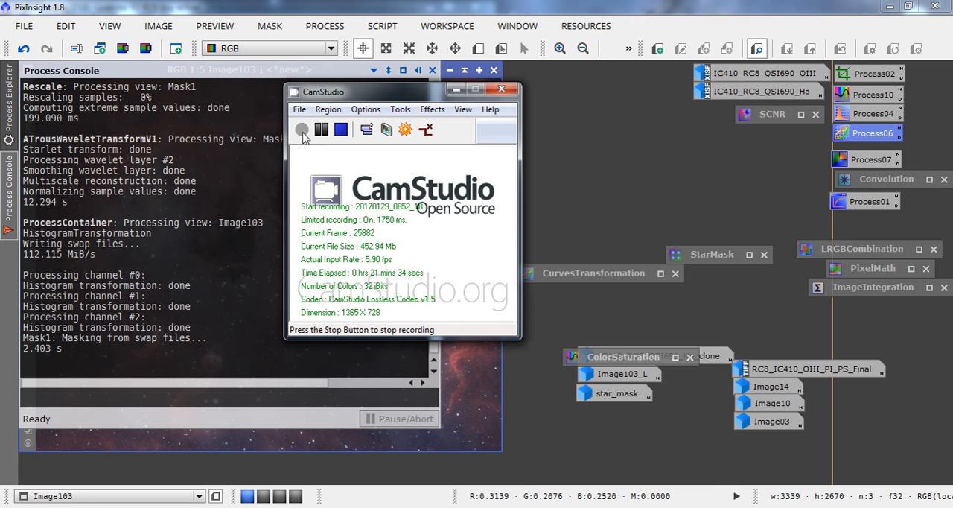
click(455, 89)
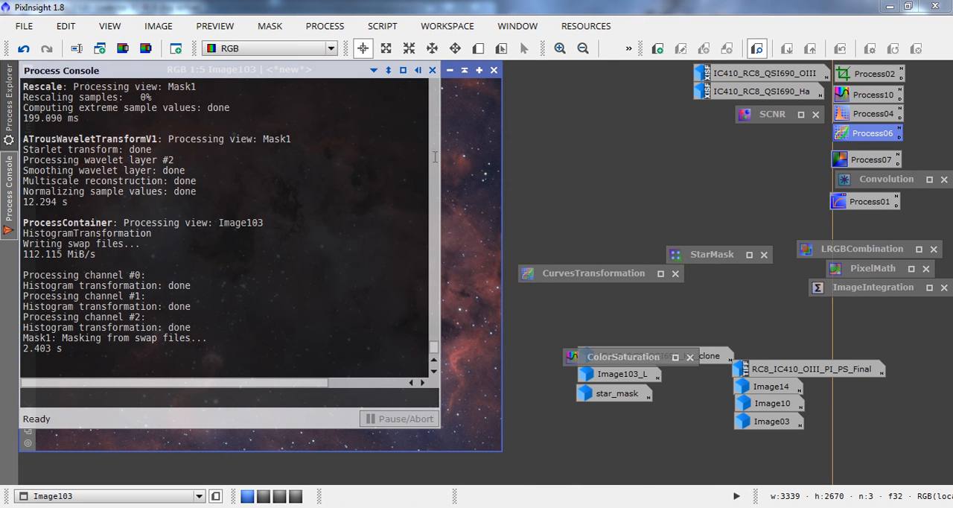
Compare Image103 before and after the dark structure enhancement by undoing and redoing it.
click(447, 156)
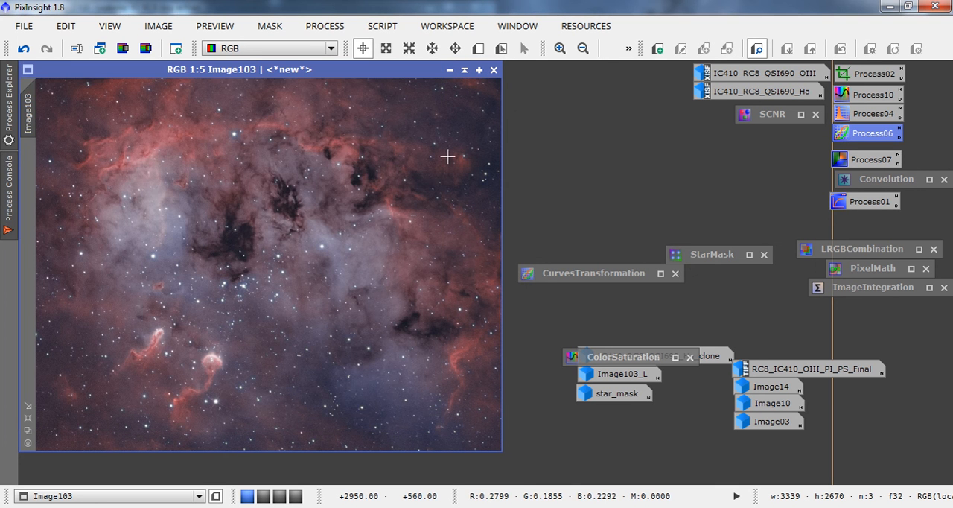
click(23, 50)
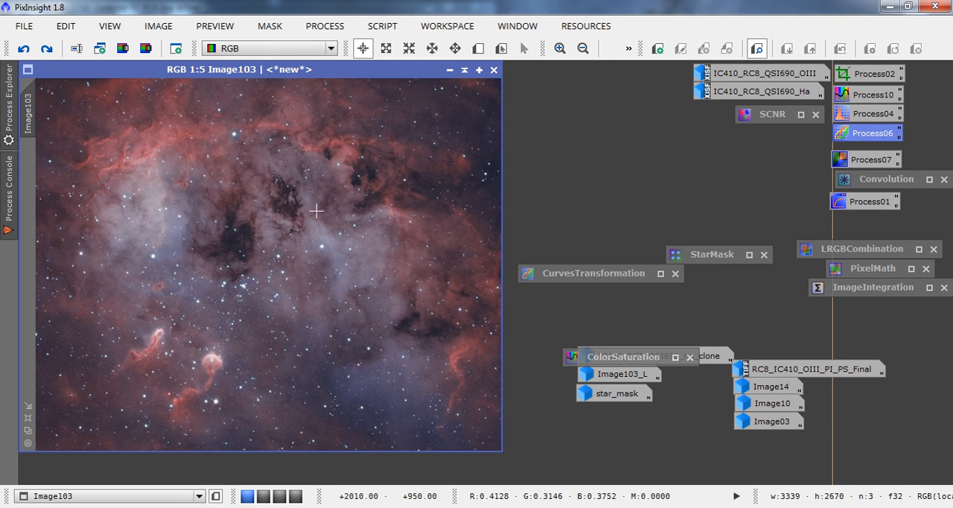
click(49, 51)
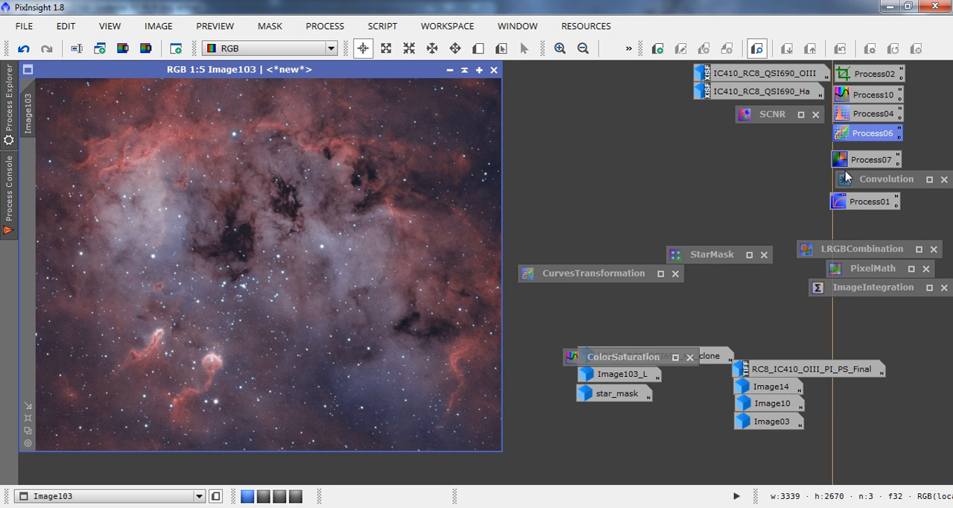
Generate a new RGB image in PixelMath with green set to (IC410_RC8_QSI690_Ha*.5)+(IC410_RC8_QSI690_OIII*~.5), and collapse PixelMath.
right_click(840, 270)
click(855, 267)
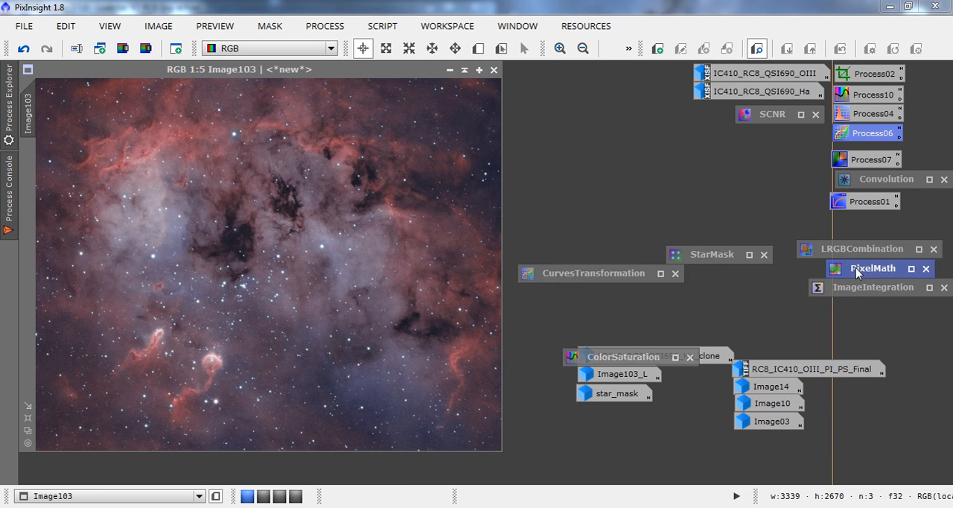
click(910, 268)
click(410, 147)
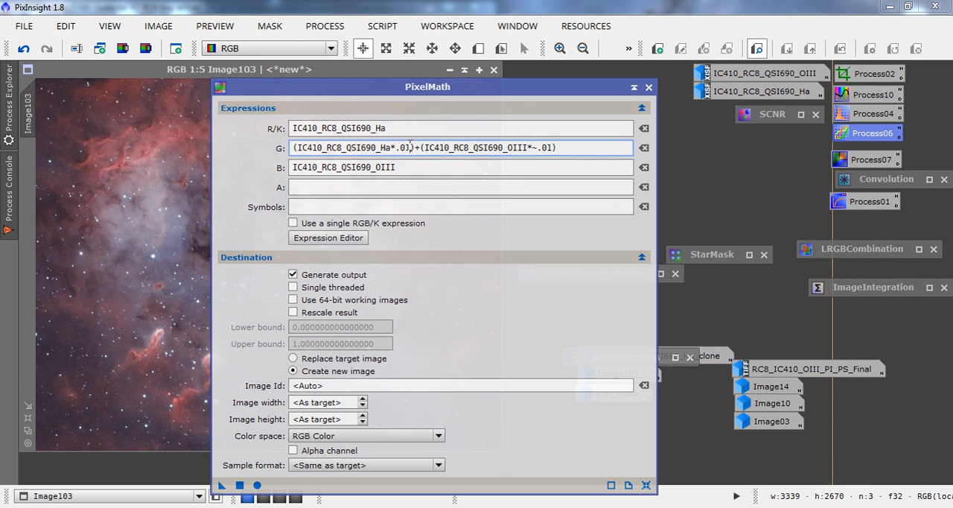
key(BackSpace)
key(BackSpace)
text(5)
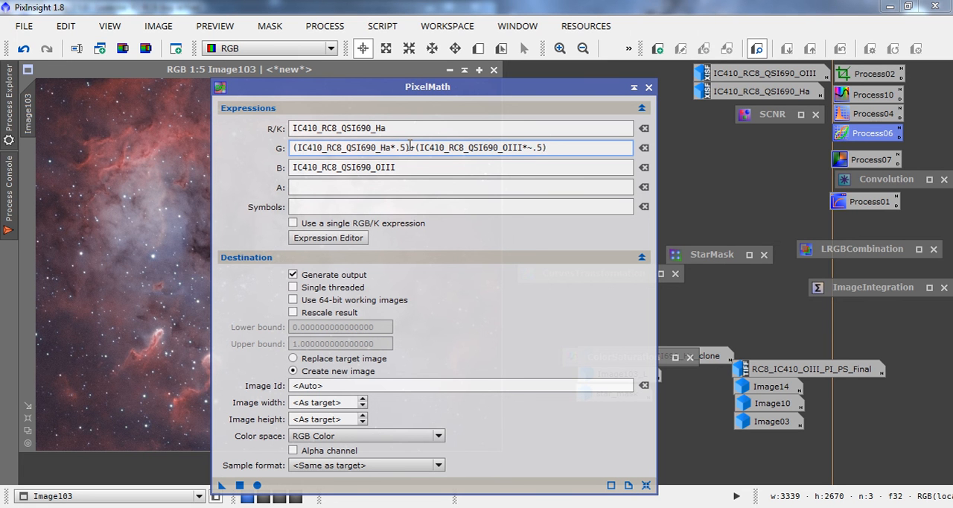
click(239, 485)
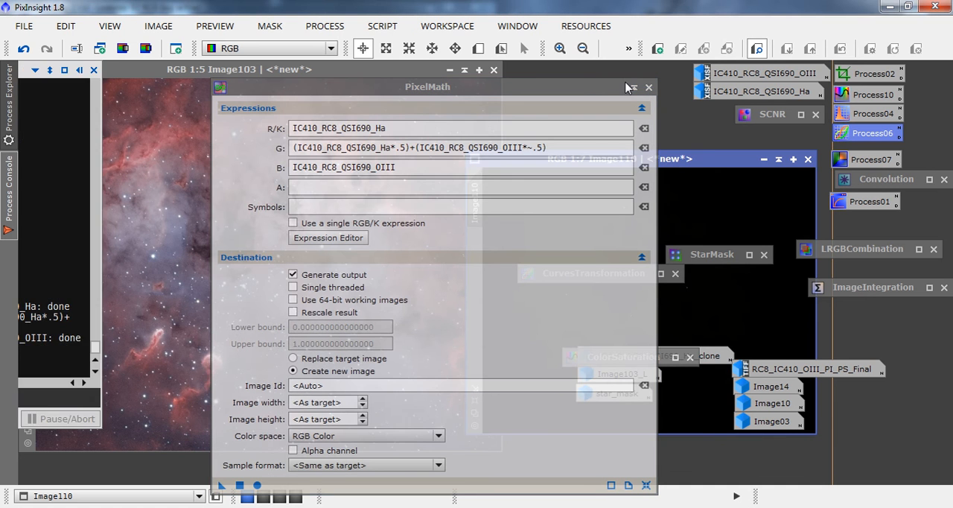
click(630, 88)
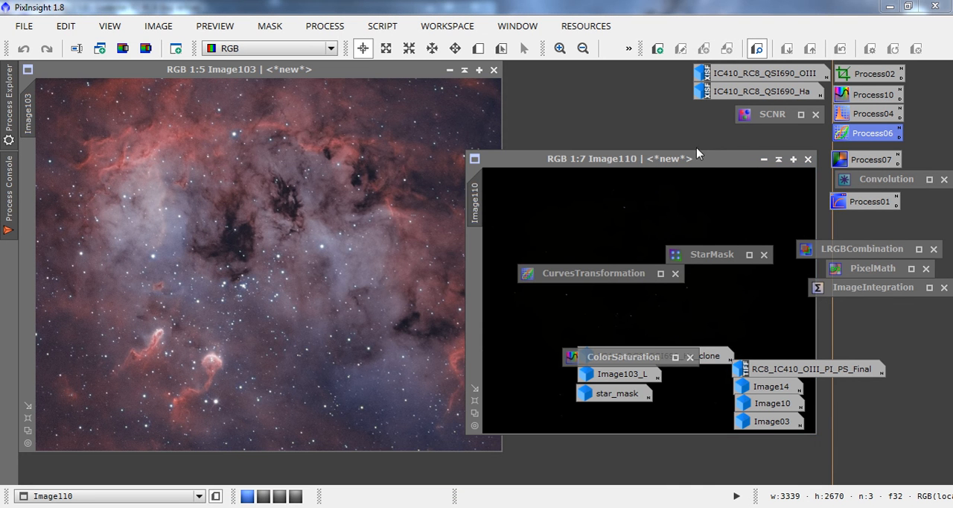
Place Image110 over Image103 at 1:5 zoom and auto-stretch its display with ScreenTransferFunction.
drag(741, 162, 305, 74)
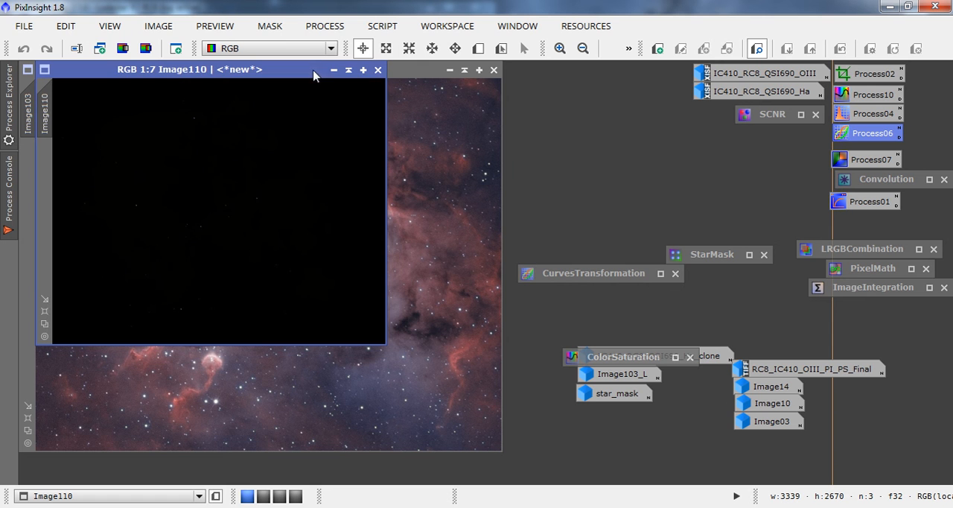
click(45, 323)
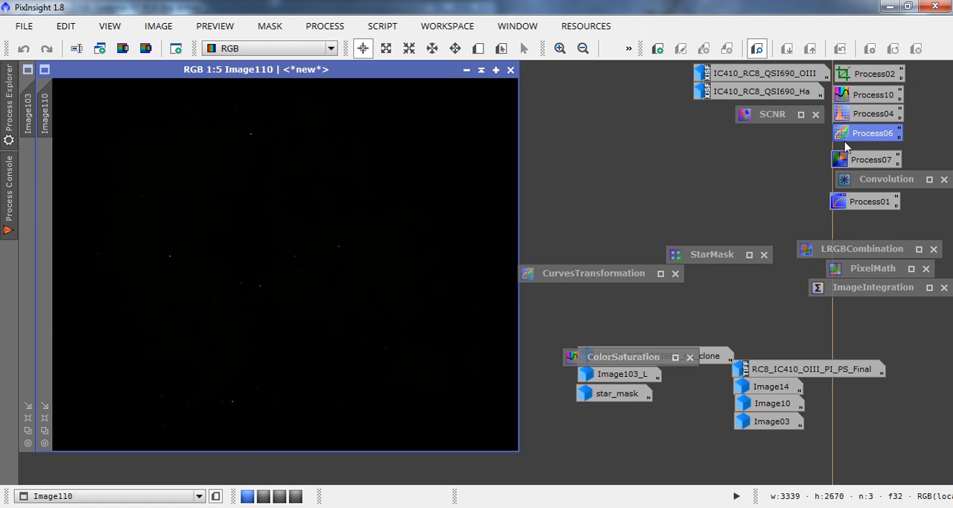
click(847, 202)
double_click(847, 202)
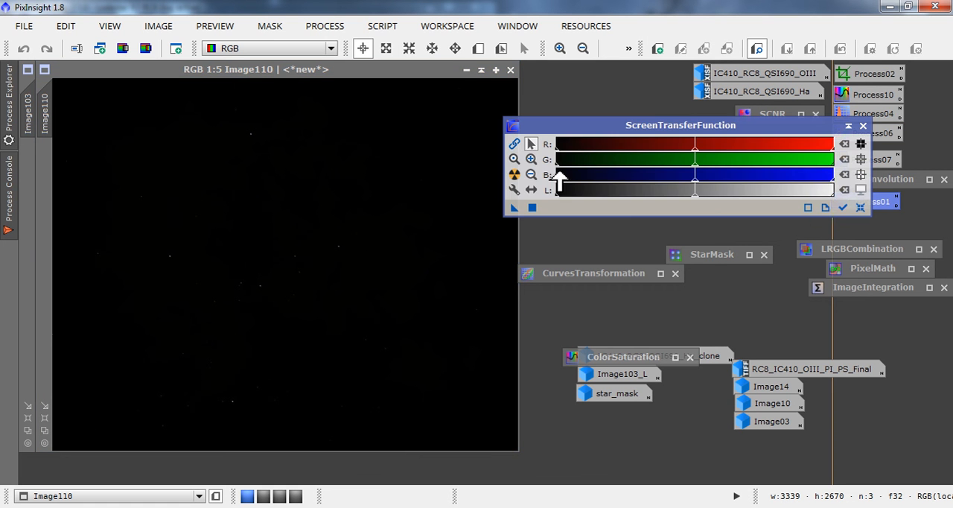
click(513, 174)
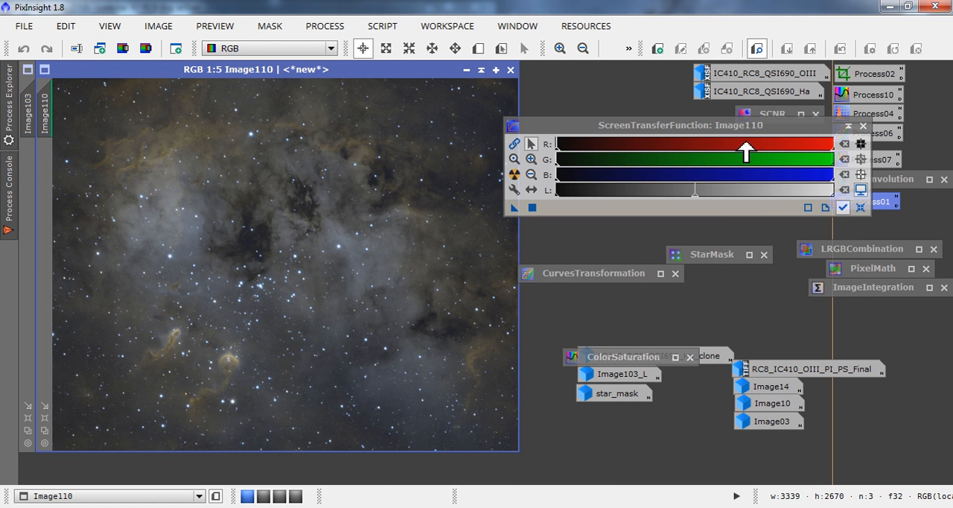
Transfer the screen stretch to HistogramTransformation, reset the screen stretch, and apply the histogram stretch permanently to Image110.
double_click(866, 114)
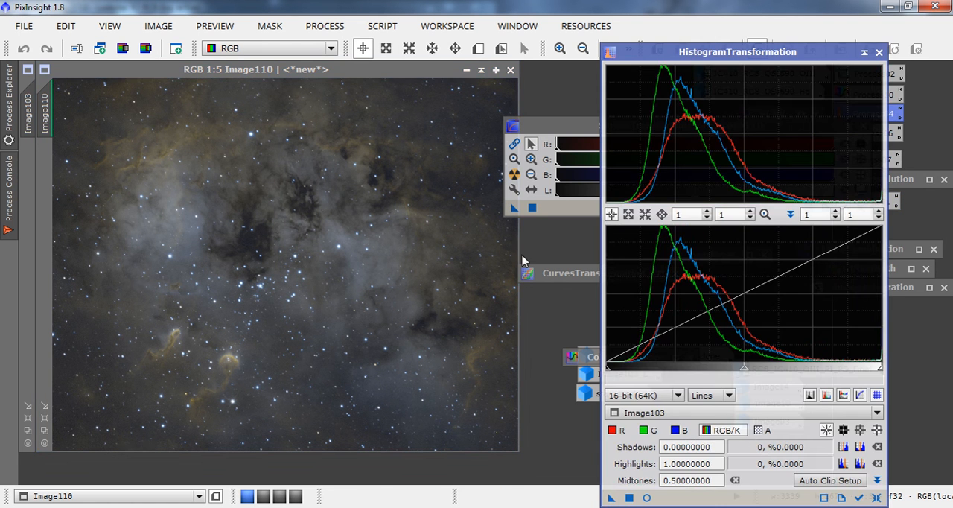
click(513, 208)
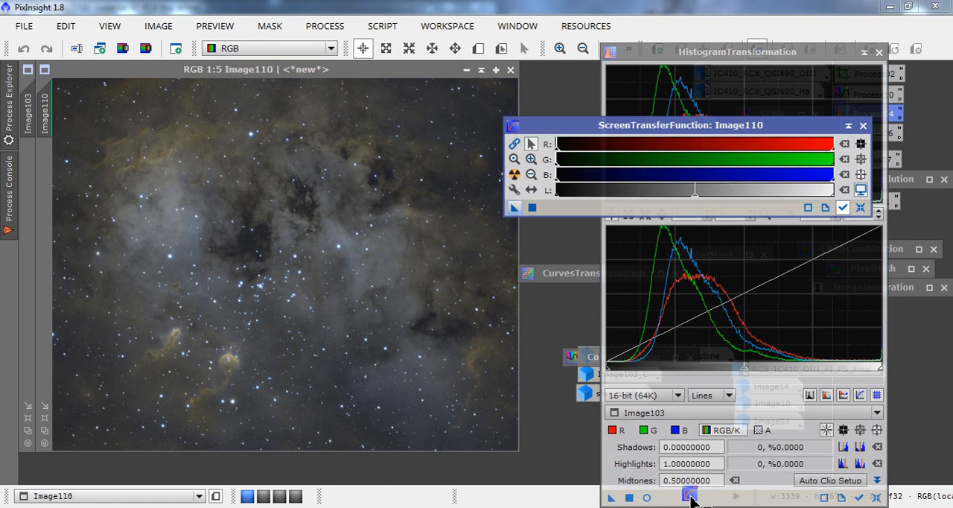
click(860, 208)
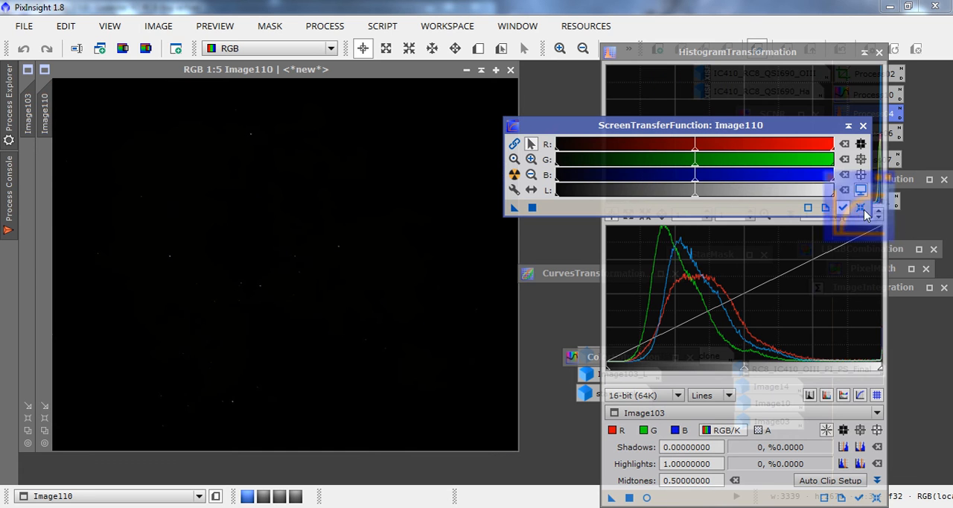
click(630, 497)
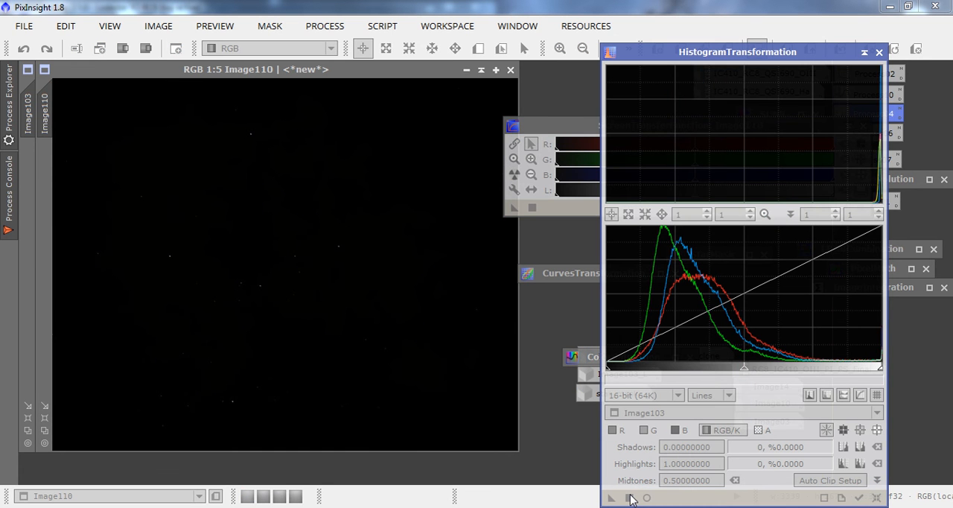
click(629, 497)
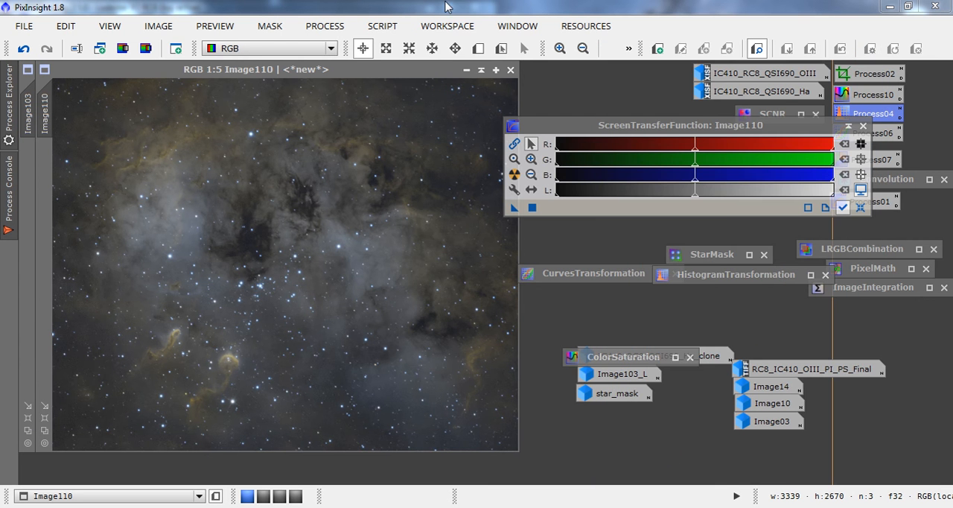
Remove green from Image110 with SCNR using Average Neutral protection, amount 1.00 and preserved lightness, and collapse SCNR.
click(324, 26)
mouse_move(402, 16)
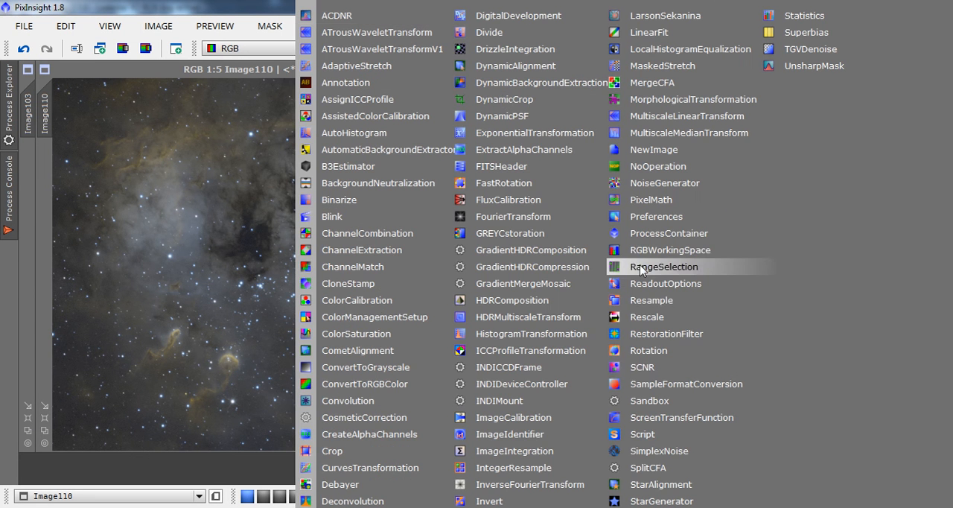
click(774, 368)
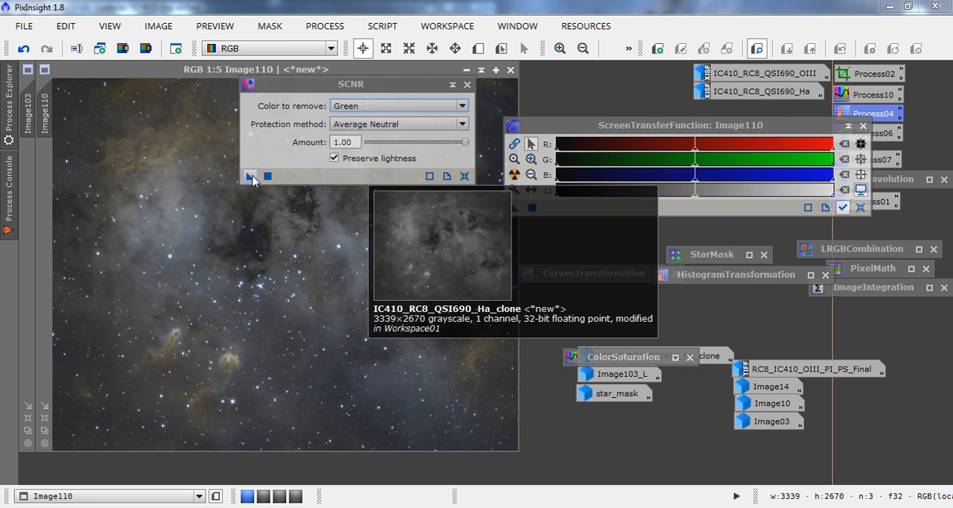
drag(250, 175, 198, 220)
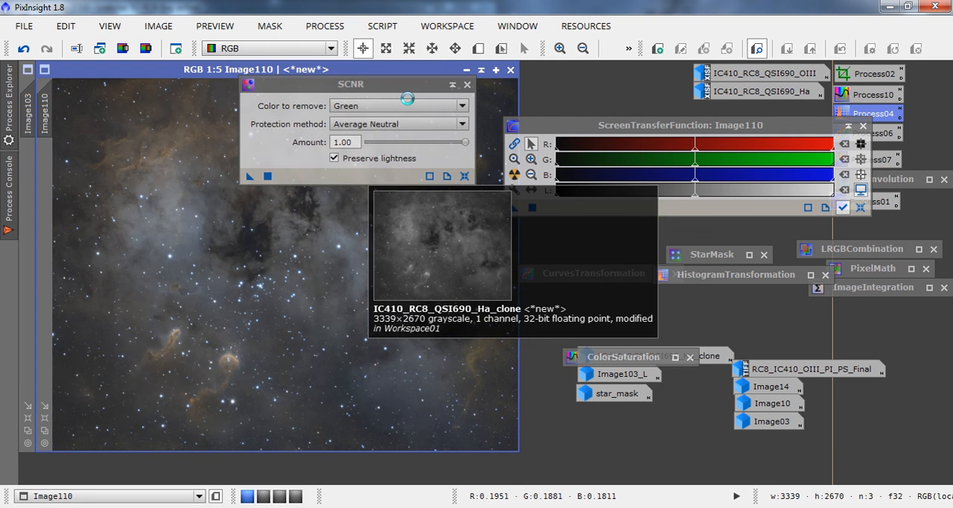
click(451, 84)
Apply Image103_L as a mask to Image110, close ScreenTransferFunction, minimize the mask image, and hide the mask overlay.
double_click(612, 373)
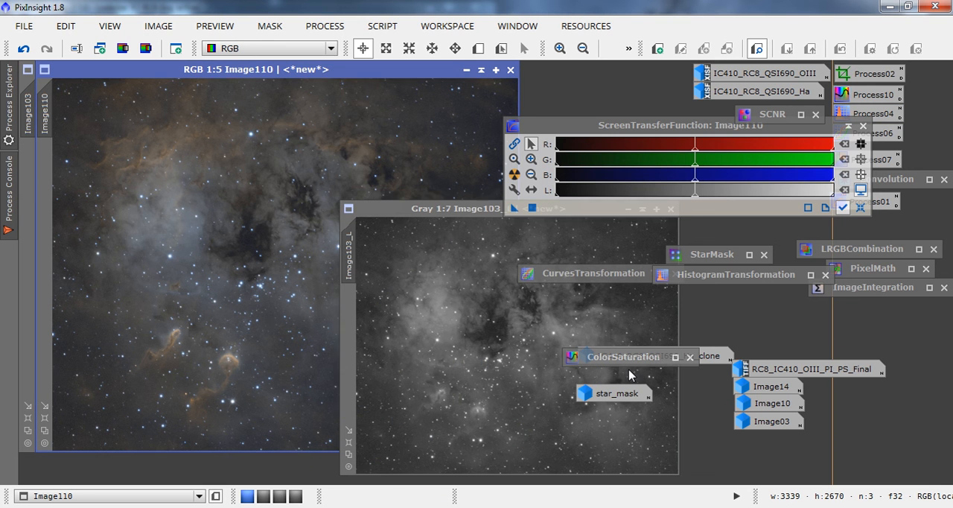
drag(351, 243, 44, 192)
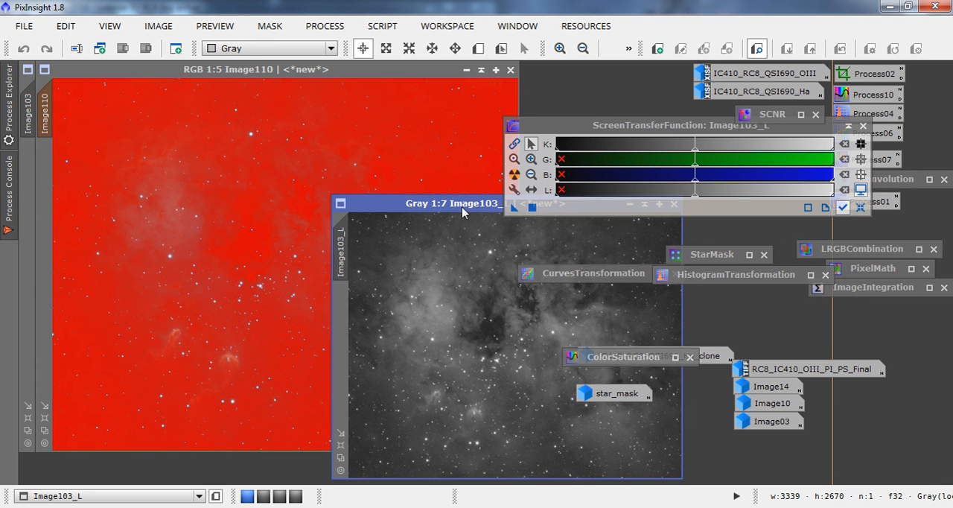
click(847, 125)
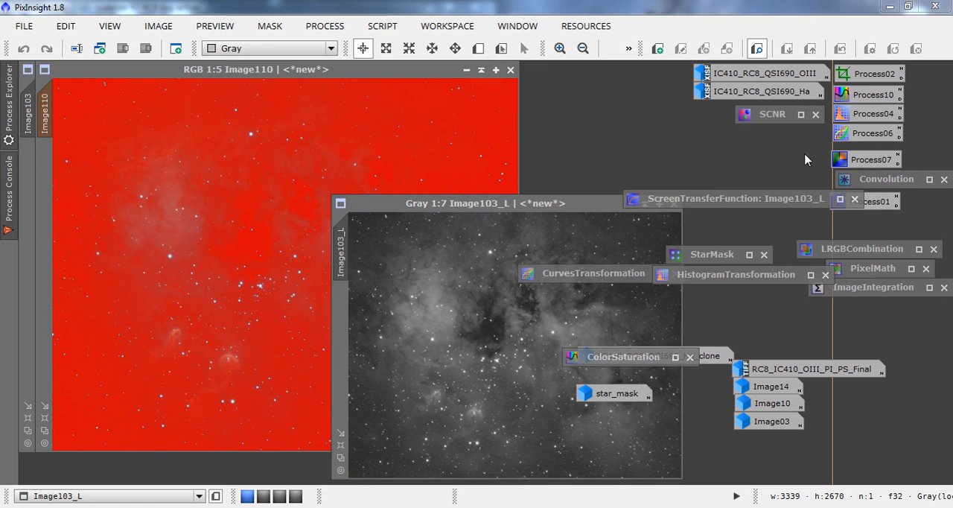
click(853, 200)
click(629, 207)
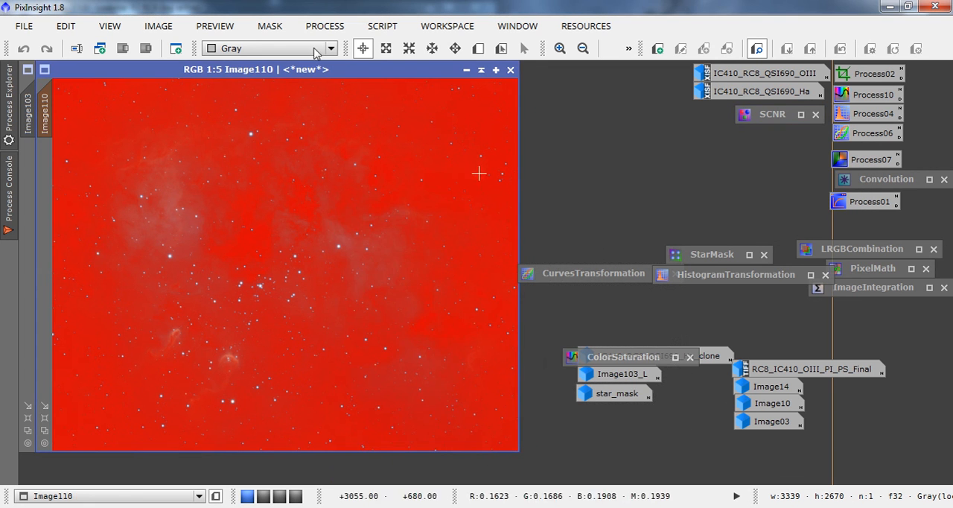
click(270, 26)
click(282, 121)
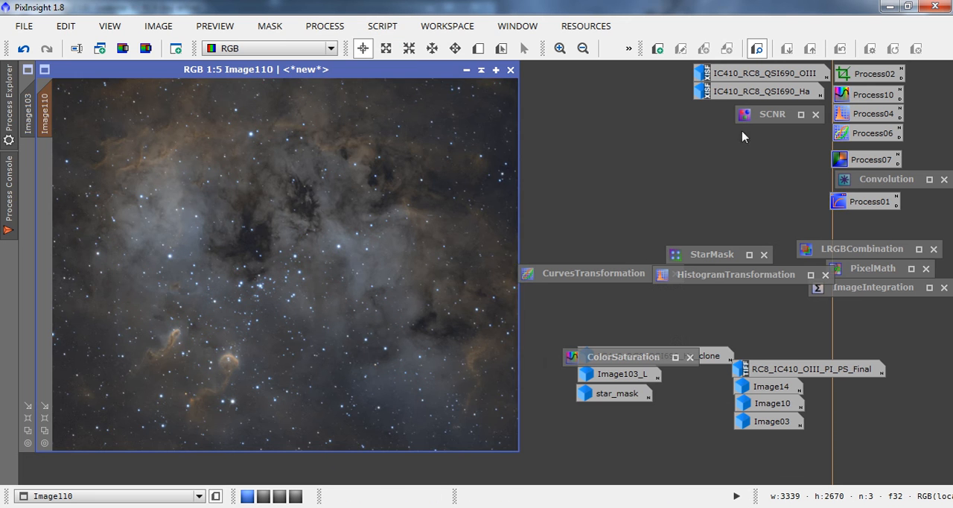
With a live CurvesTransformation preview of Image110, add curve points at 0.24031/0.49616 for RGB/K and 0.24548/0.49872 for saturation.
double_click(847, 134)
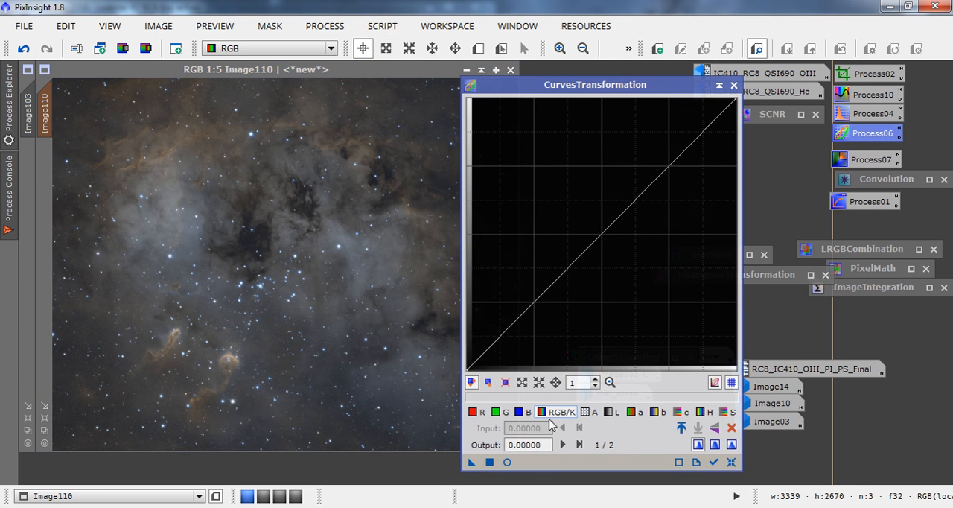
drag(597, 238, 530, 235)
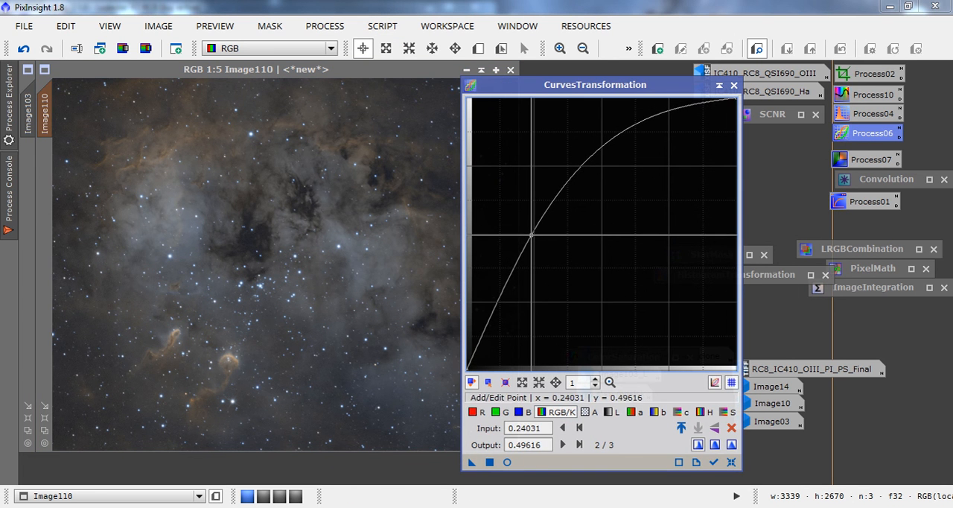
click(507, 462)
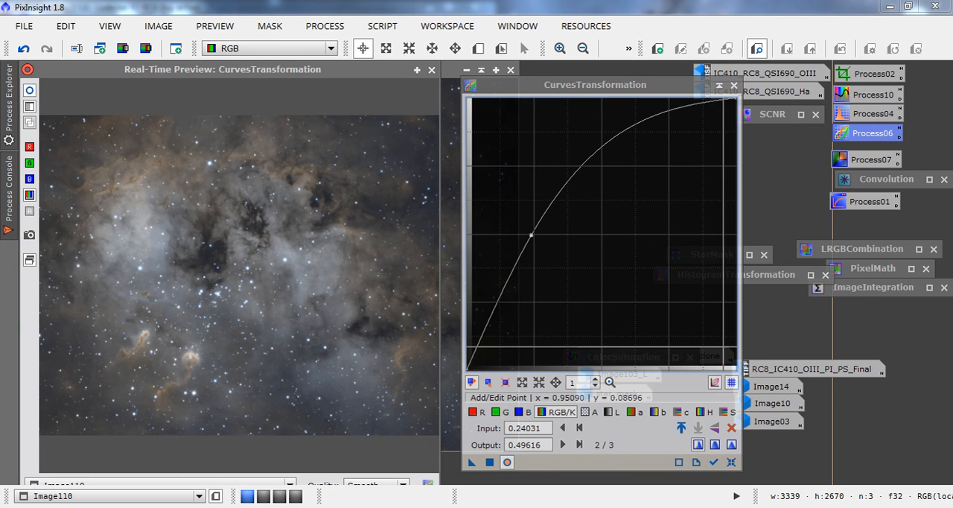
click(727, 412)
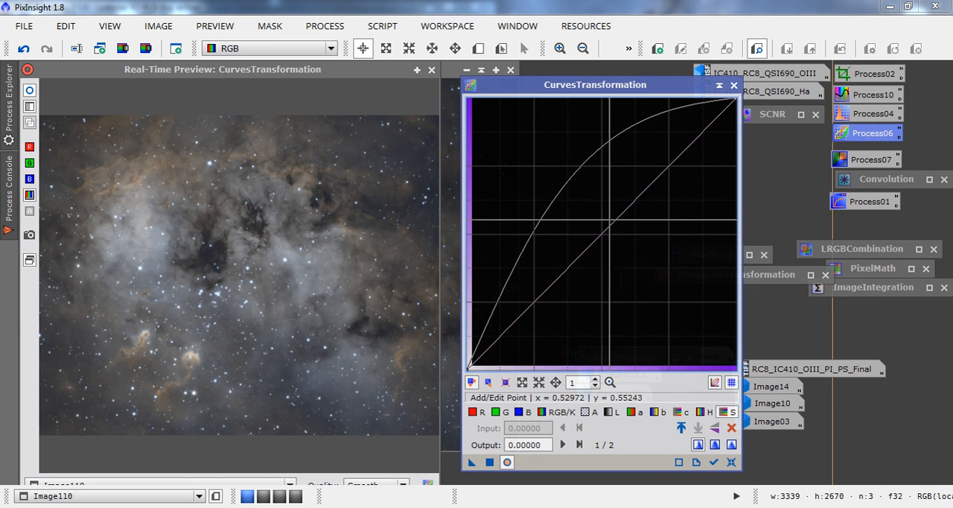
drag(607, 224, 532, 234)
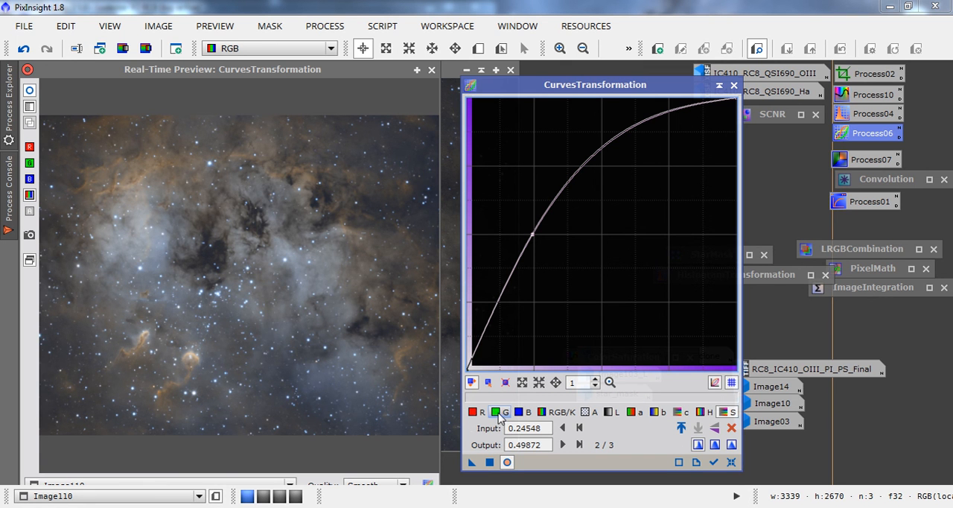
Add a shadow point to the RGB/K curve at input 0.09819 and output 0.15601.
click(551, 411)
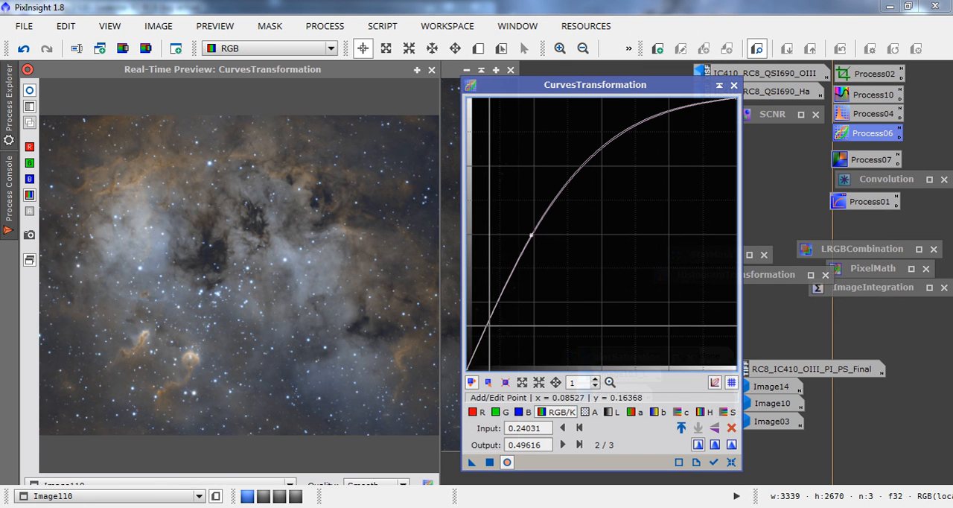
click(489, 325)
drag(489, 325, 493, 326)
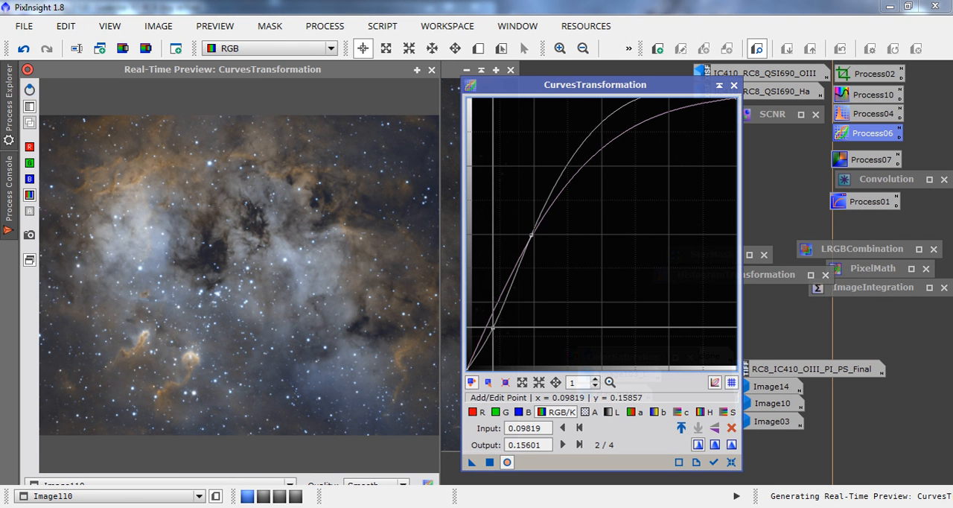
Add curve points at 0.44186/0.77494 for RGB/K and 0.47804/0.52174 for red, apply the curves to Image110, and close the live preview.
drag(585, 160, 585, 158)
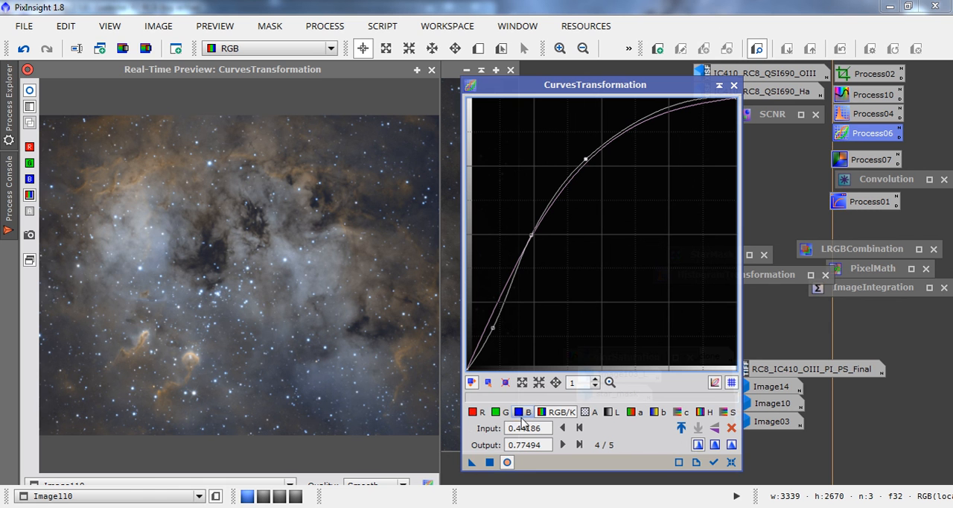
click(473, 412)
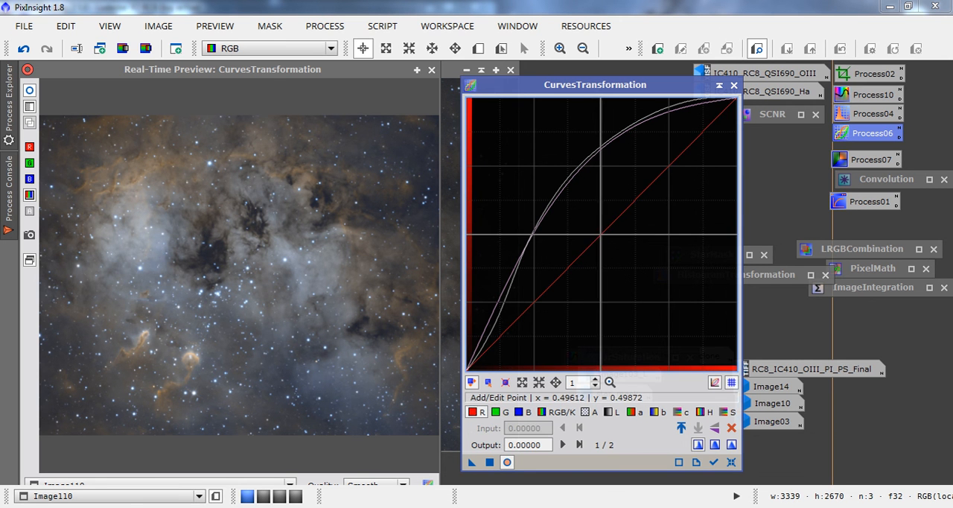
drag(600, 233, 591, 227)
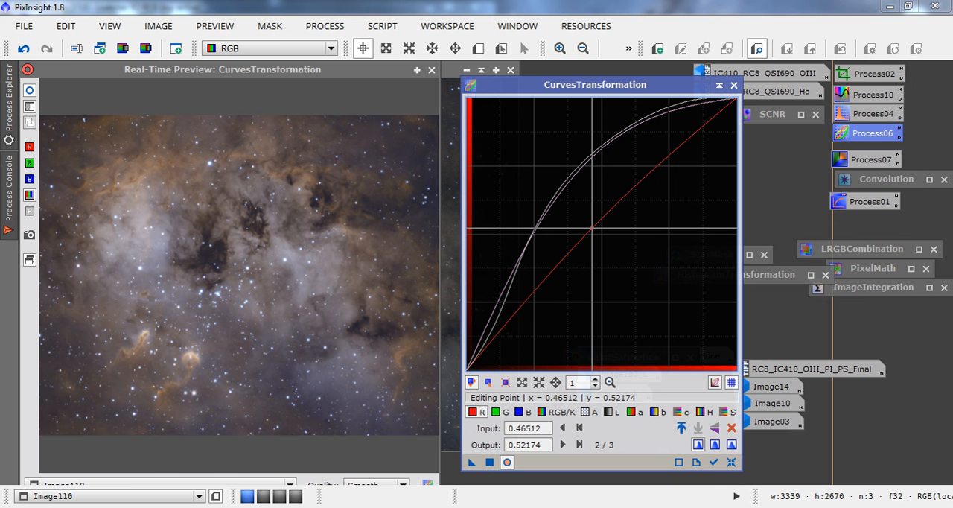
drag(592, 227, 603, 233)
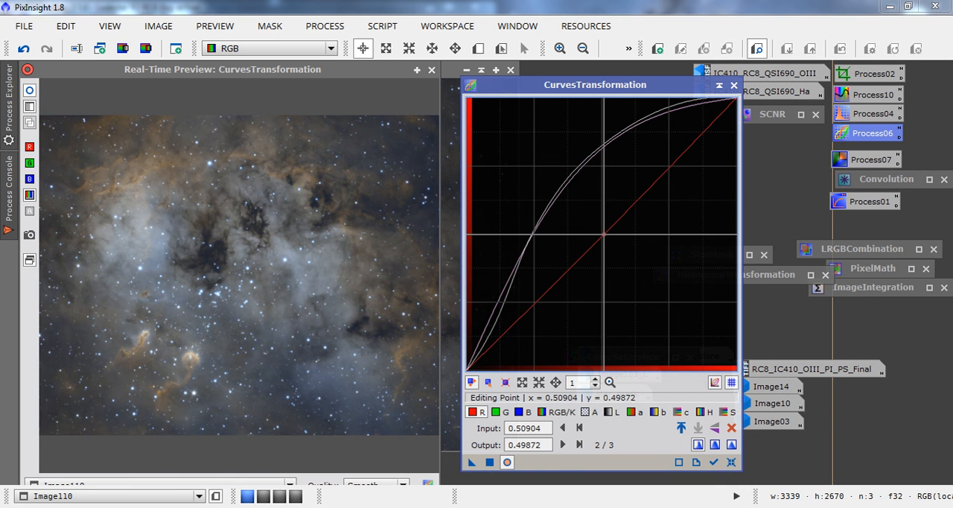
drag(603, 233, 596, 227)
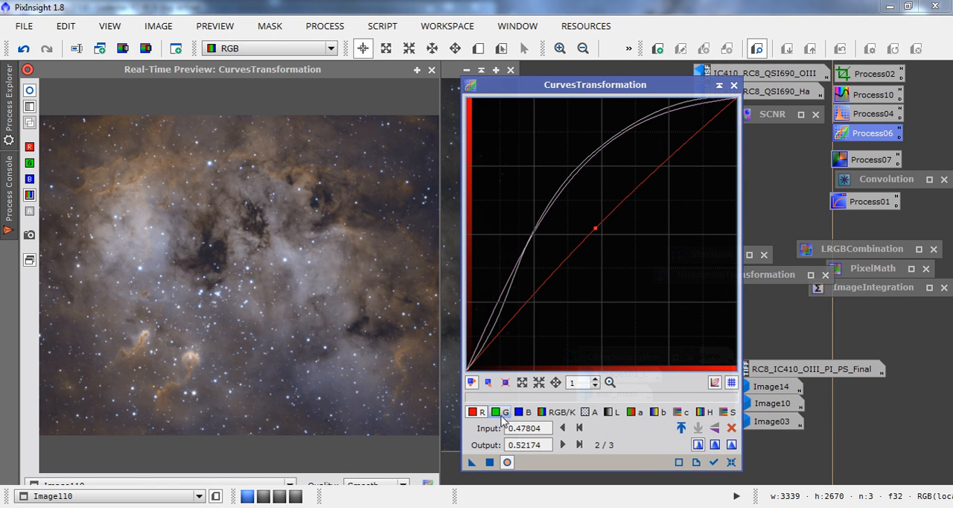
click(490, 462)
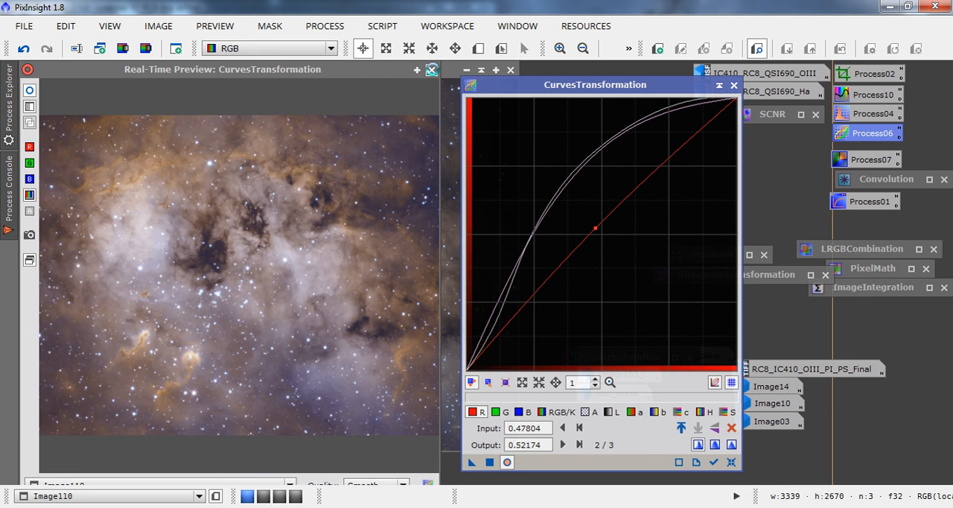
click(431, 69)
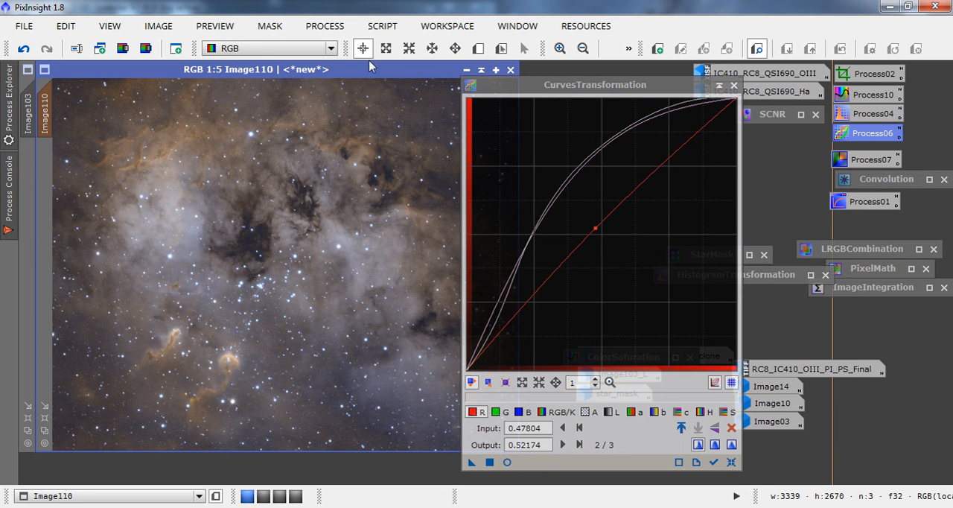
Examine the dark structures, star cluster and lower nebula of Image110 at 1:2 magnification, closing CurvesTransformation to clear the view.
click(559, 48)
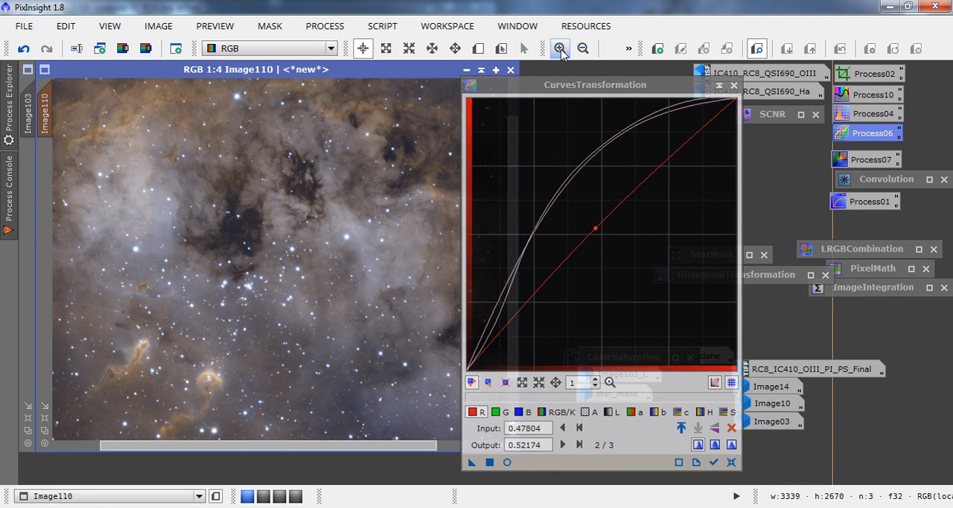
click(560, 48)
click(560, 48)
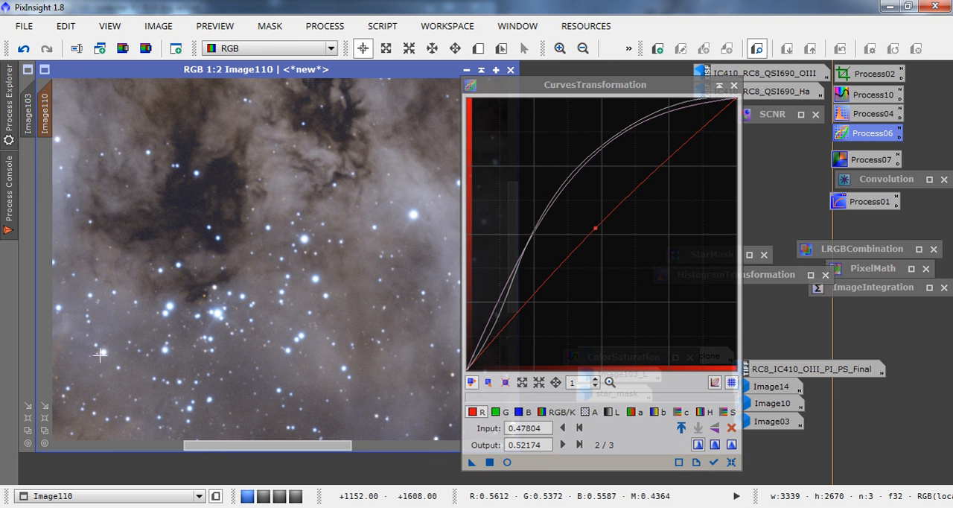
click(735, 88)
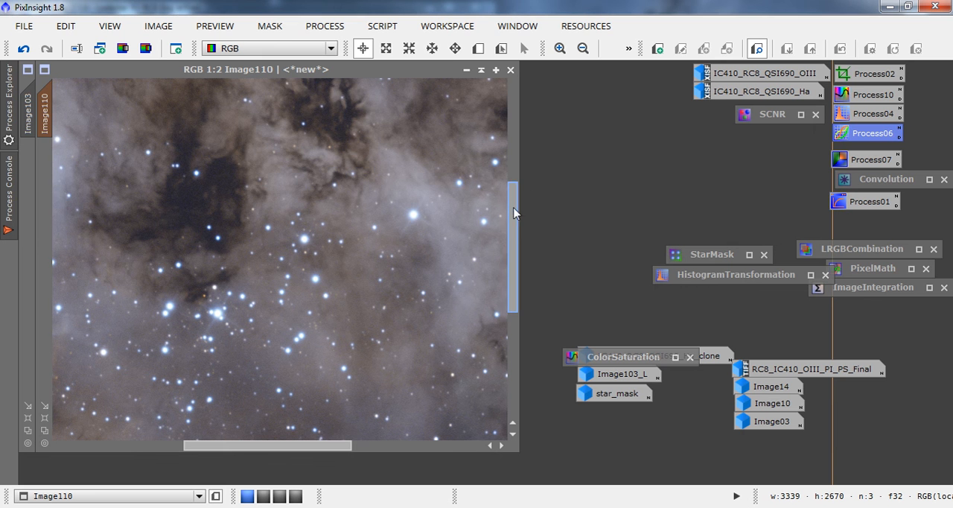
drag(513, 209, 529, 289)
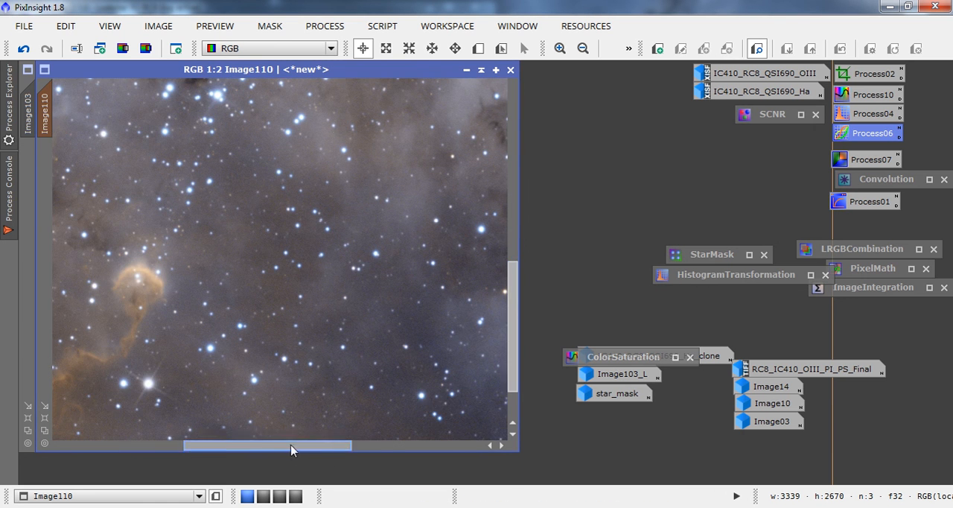
drag(291, 446, 332, 450)
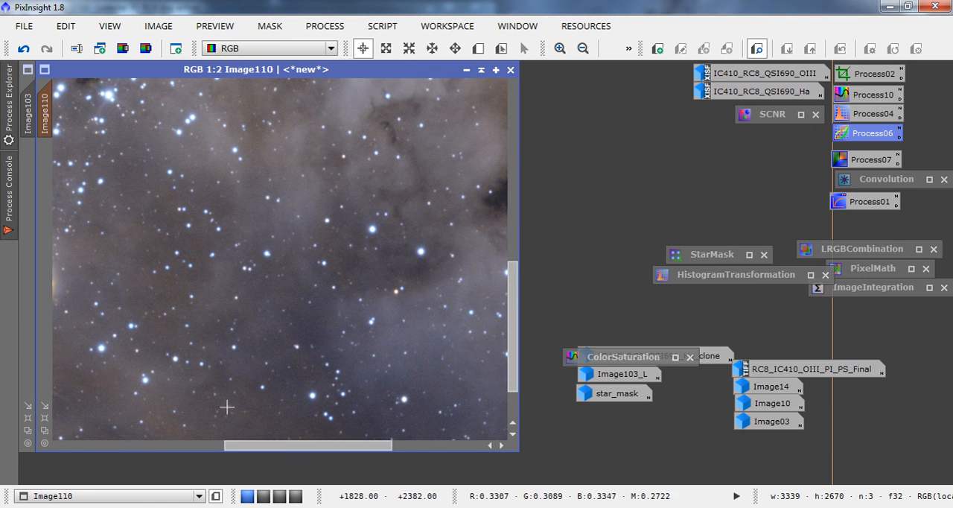
click(583, 49)
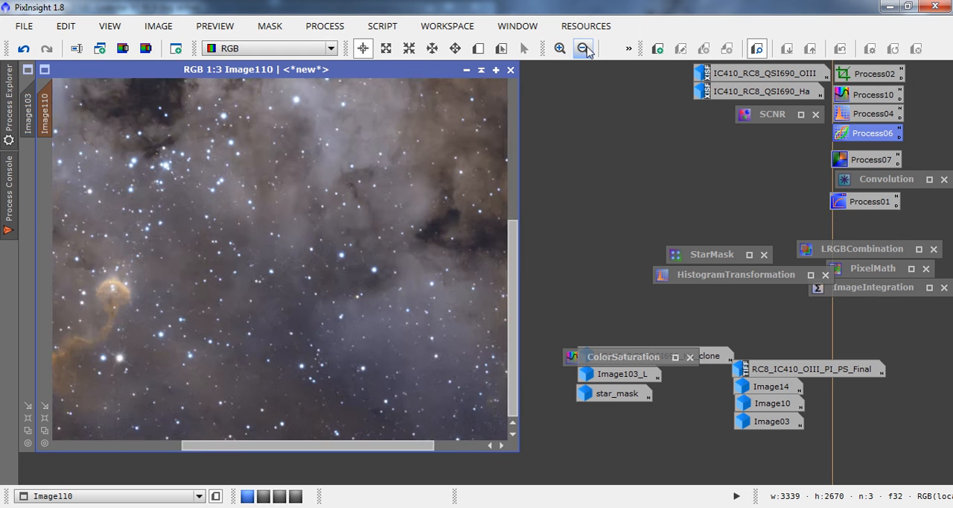
click(584, 48)
click(584, 49)
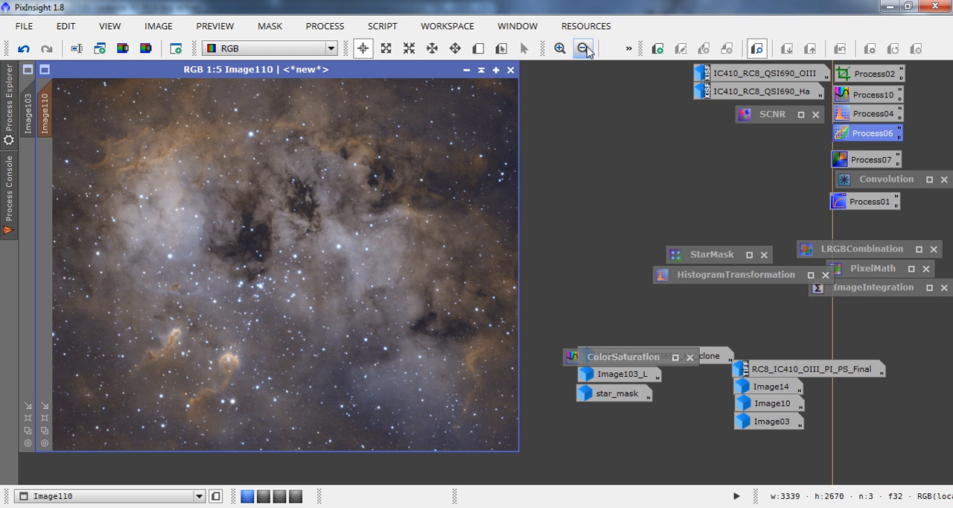
Disable the mask on Image110, blur the image with Convolution at StdDev 7.00 and Shape 2.00, and collapse Convolution.
click(269, 25)
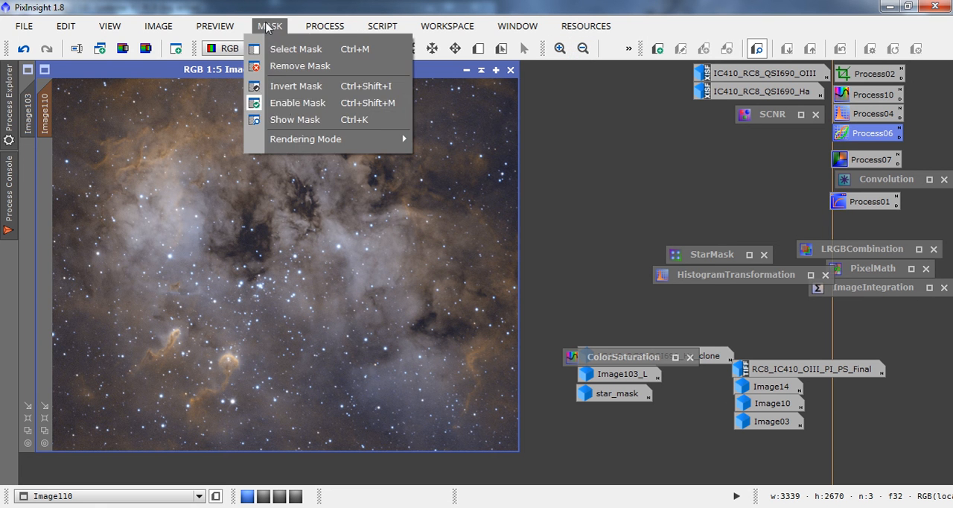
click(283, 108)
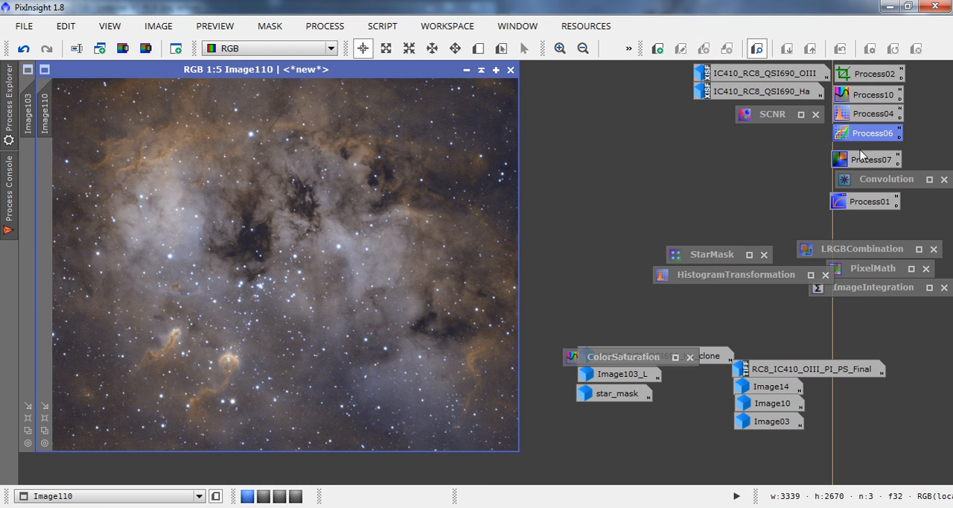
double_click(856, 177)
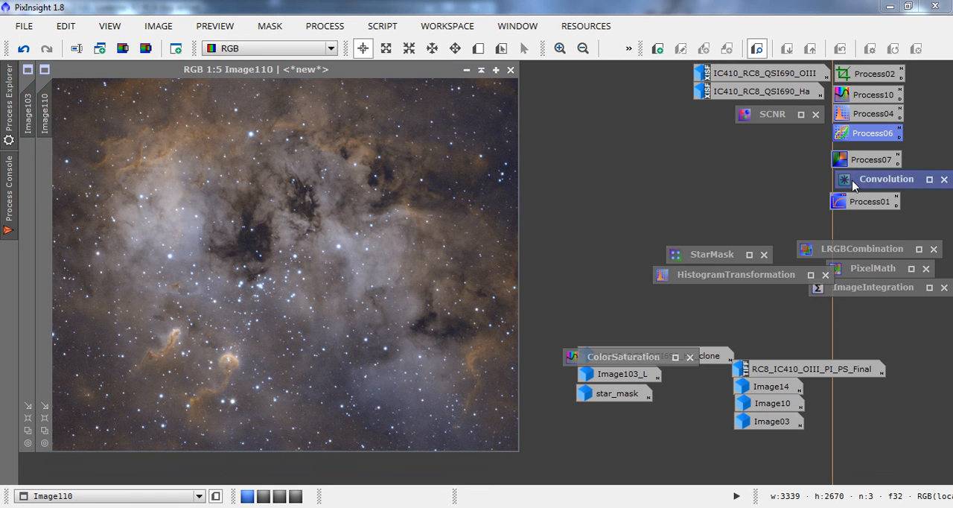
click(59, 464)
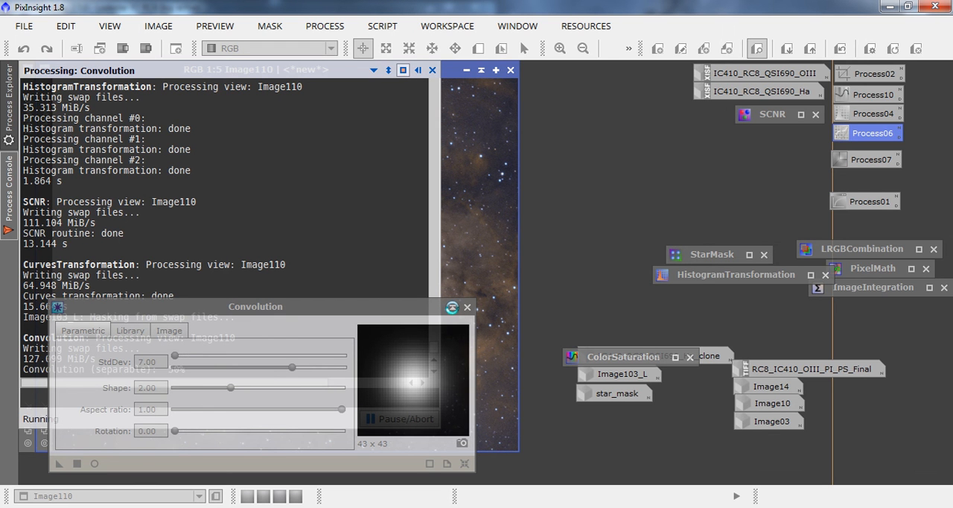
click(451, 307)
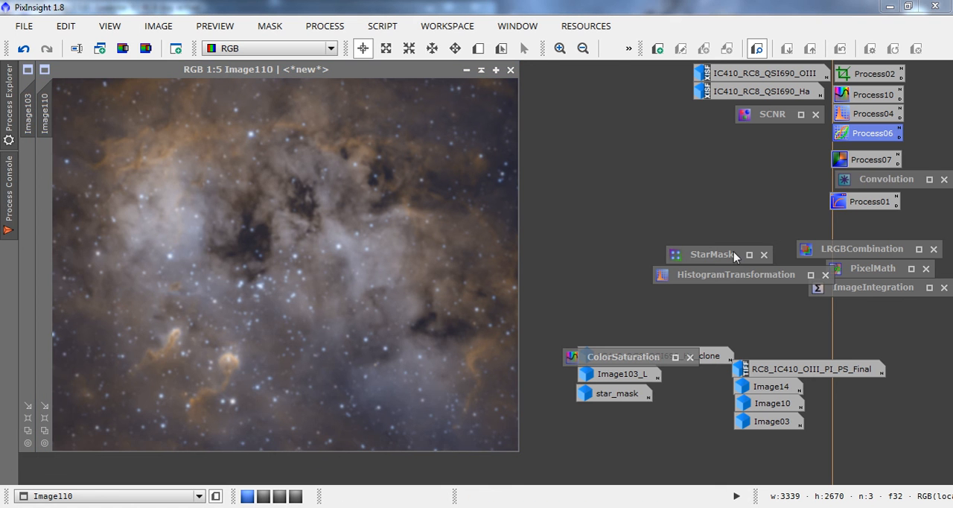
Combine IC410_RC8_QSI690_Ha_clone as luminance into Image110 with LRGBCombination, lightness and saturation 0.500 and chrominance noise reduction, and collapse LRGBCombination.
double_click(853, 250)
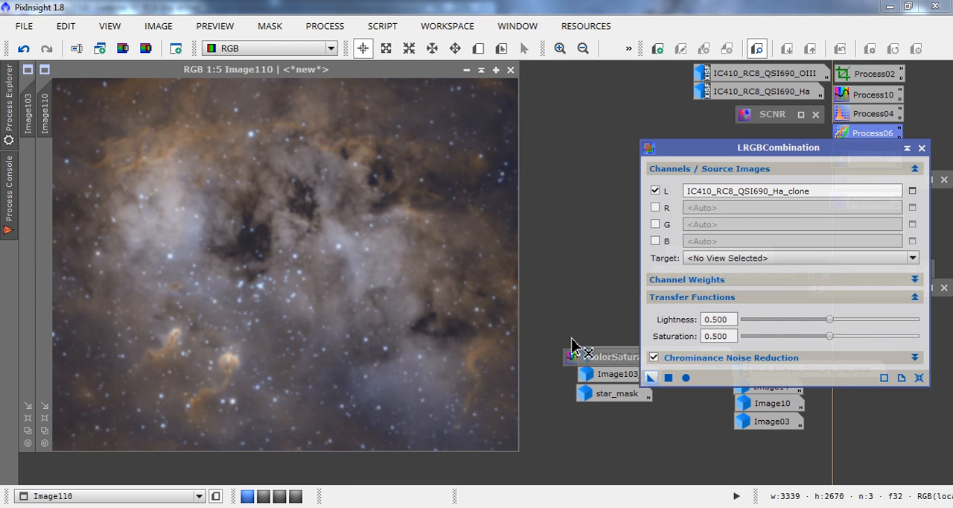
drag(572, 344, 372, 253)
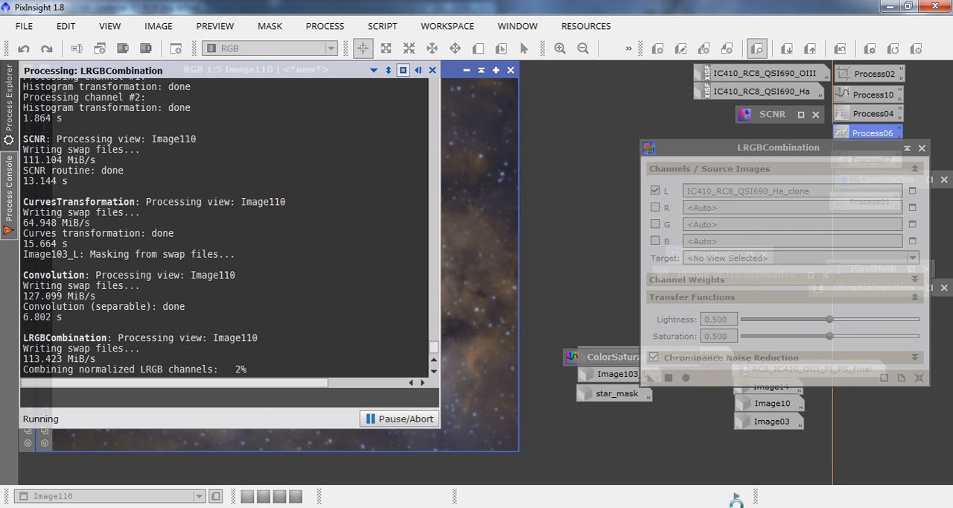
key(alt+Tab)
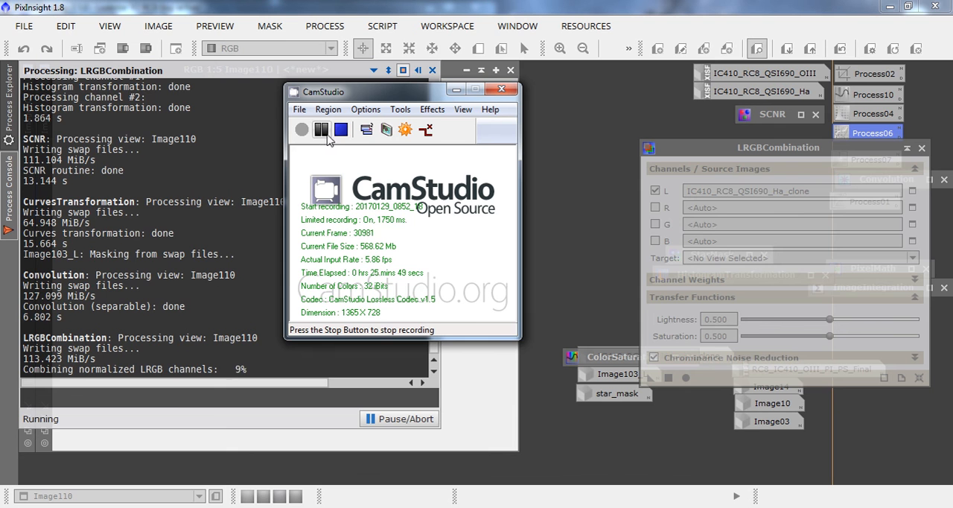
click(326, 135)
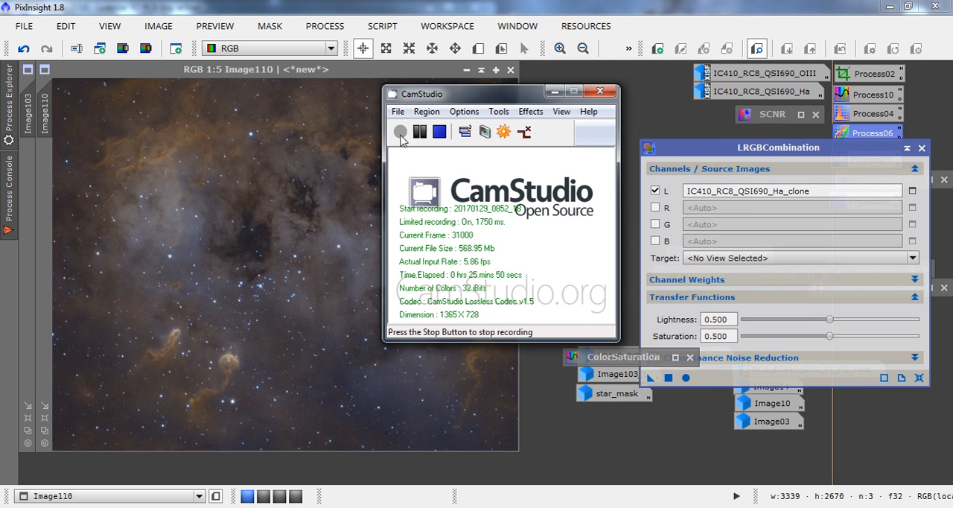
click(554, 93)
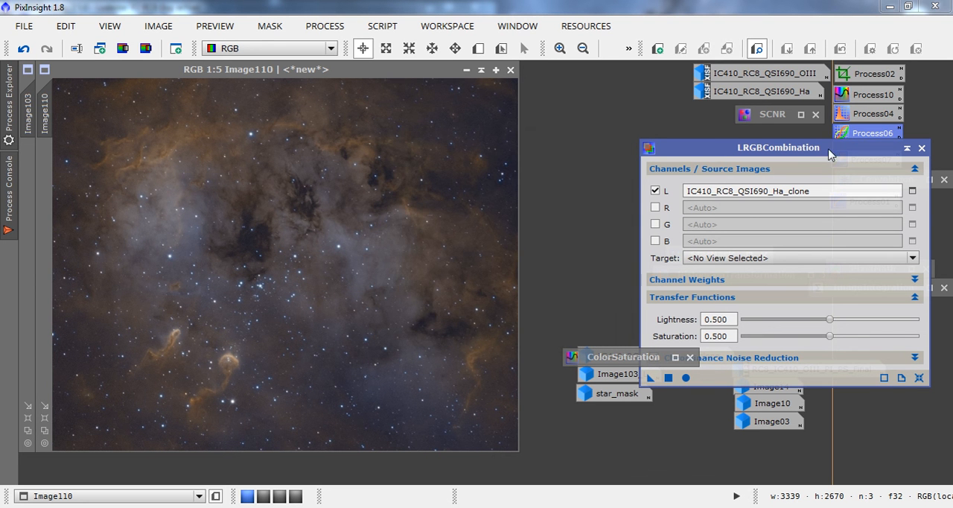
click(907, 149)
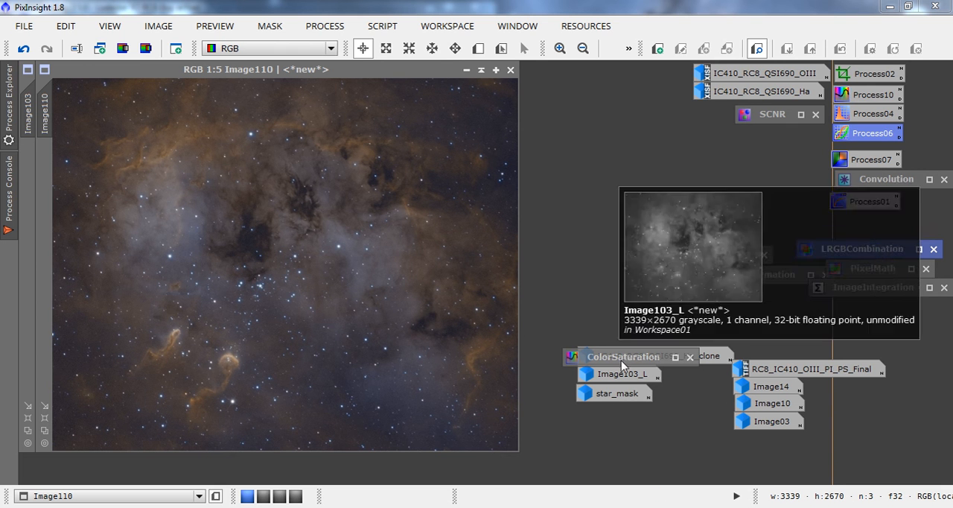
Restore IC410_RC8_QSI690_Ha_clone, assign it as the mask of Image110, and minimize the mask image.
click(723, 357)
double_click(723, 357)
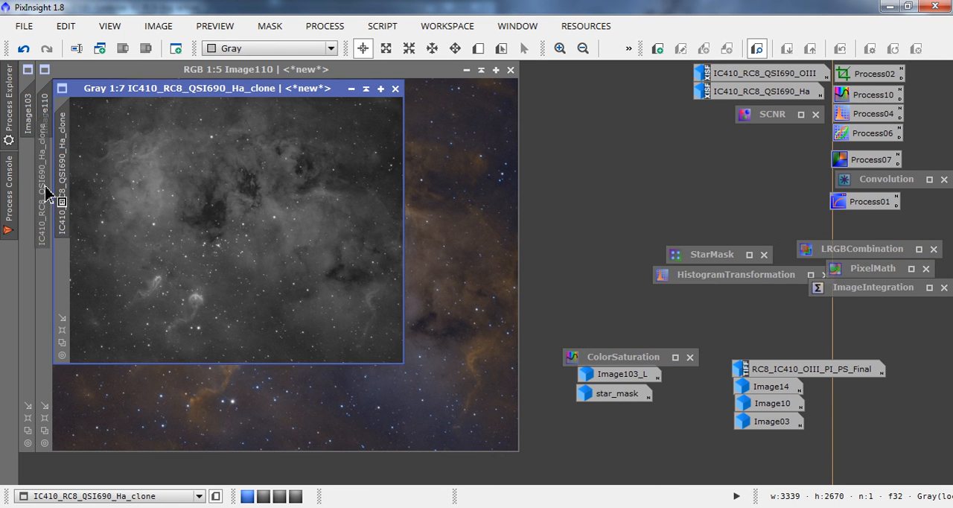
click(351, 90)
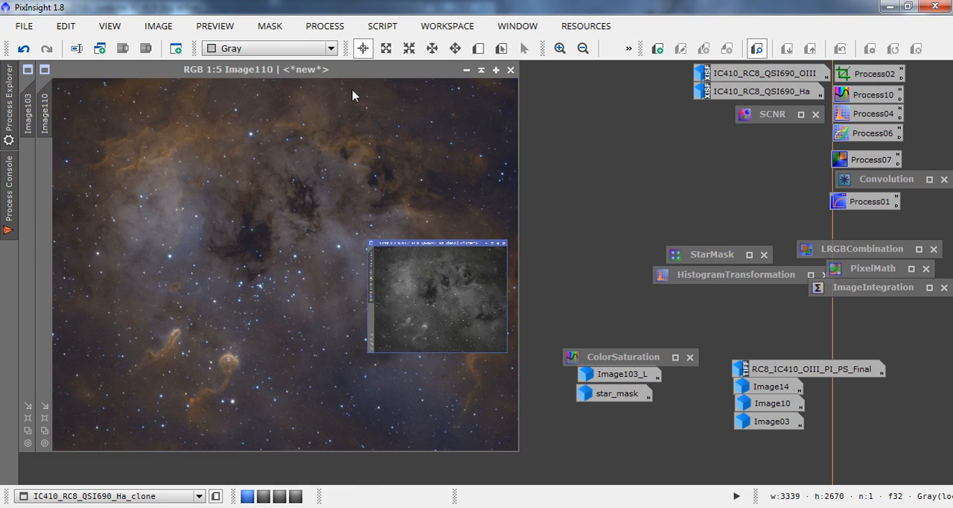
With a live CurvesTransformation preview of Image110, add an RGB/K curve point at input 0.36693 and output 0.53964.
double_click(852, 137)
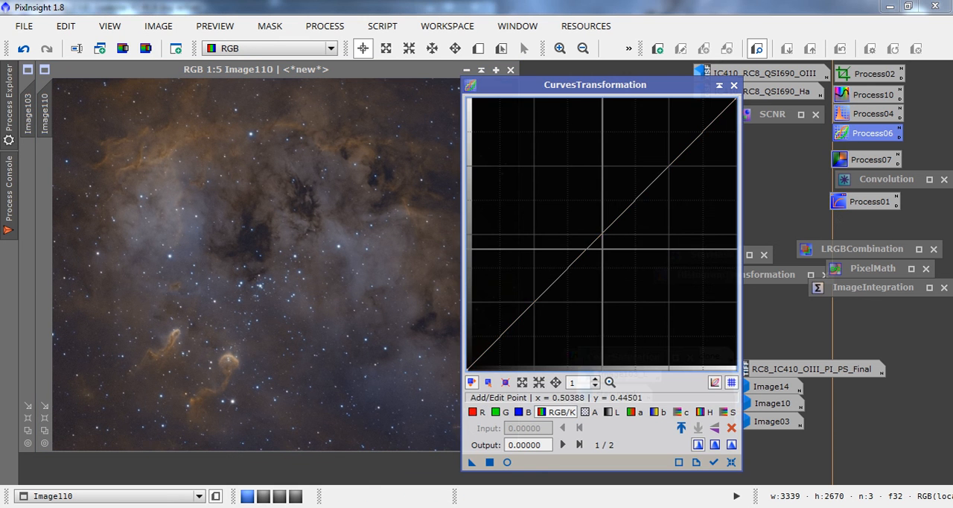
click(507, 461)
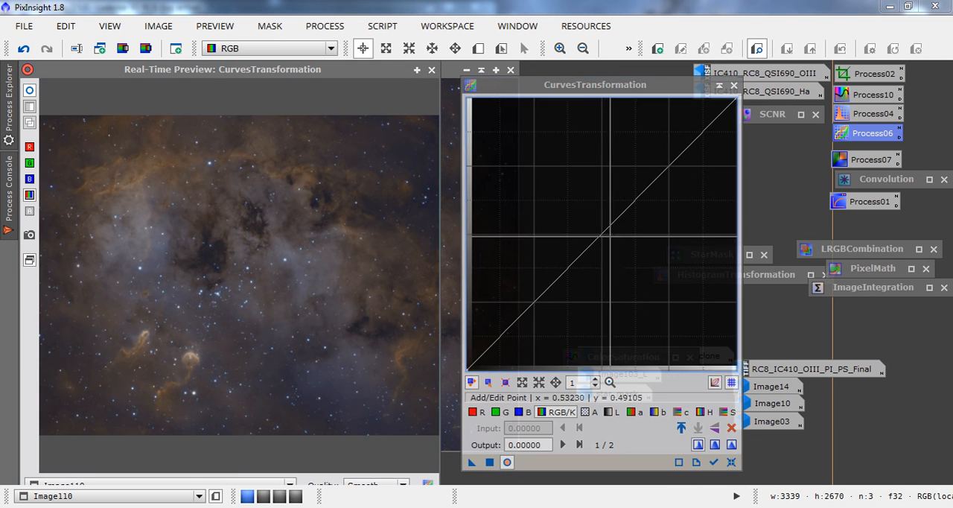
drag(602, 232, 565, 222)
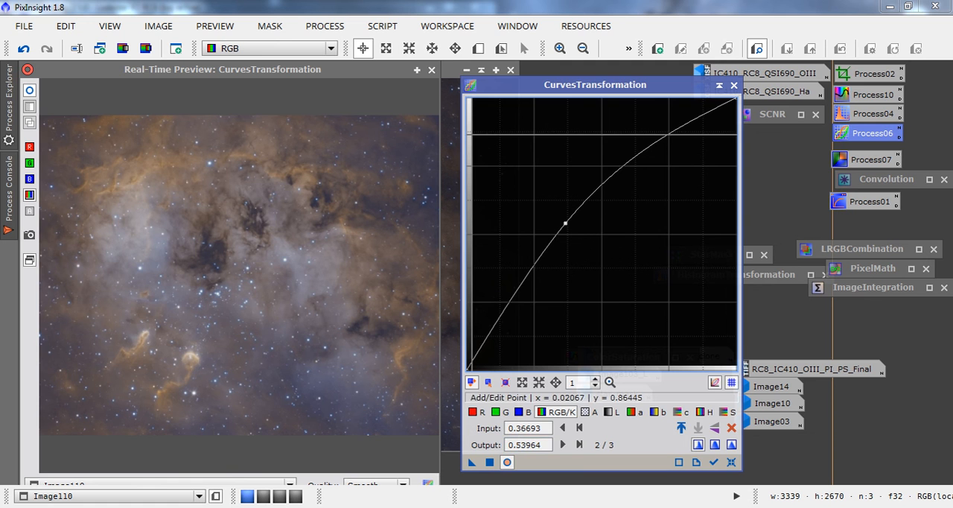
Restart the live curves preview of Image110 with its mask enabled for comparison, and disable the mask again.
click(431, 69)
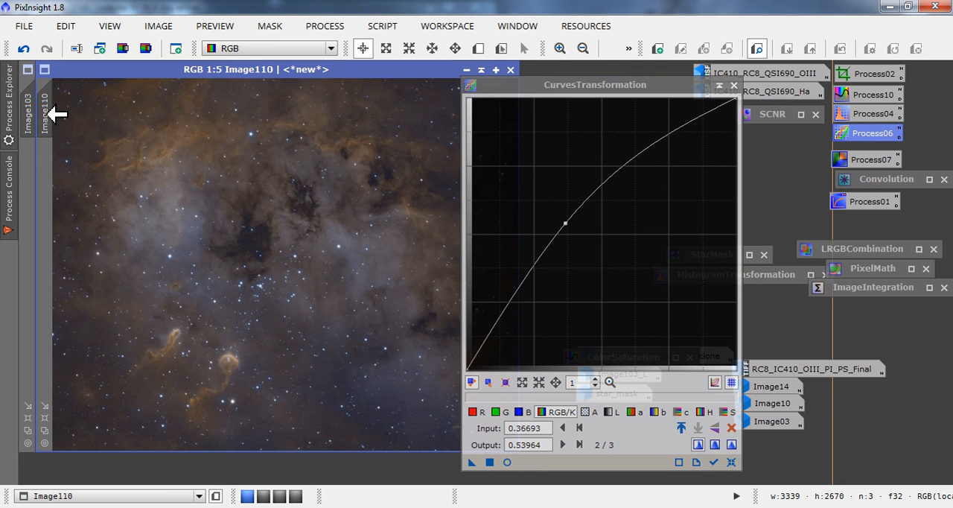
click(272, 28)
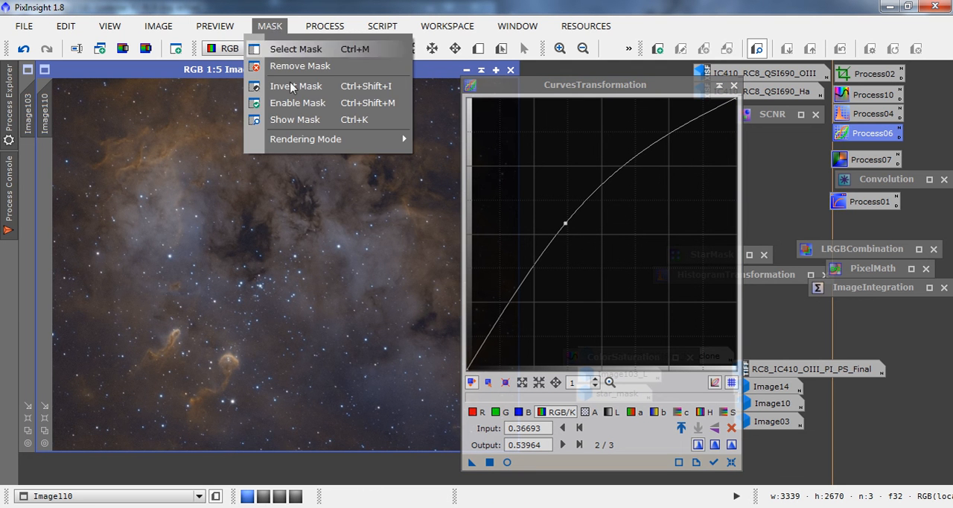
click(285, 102)
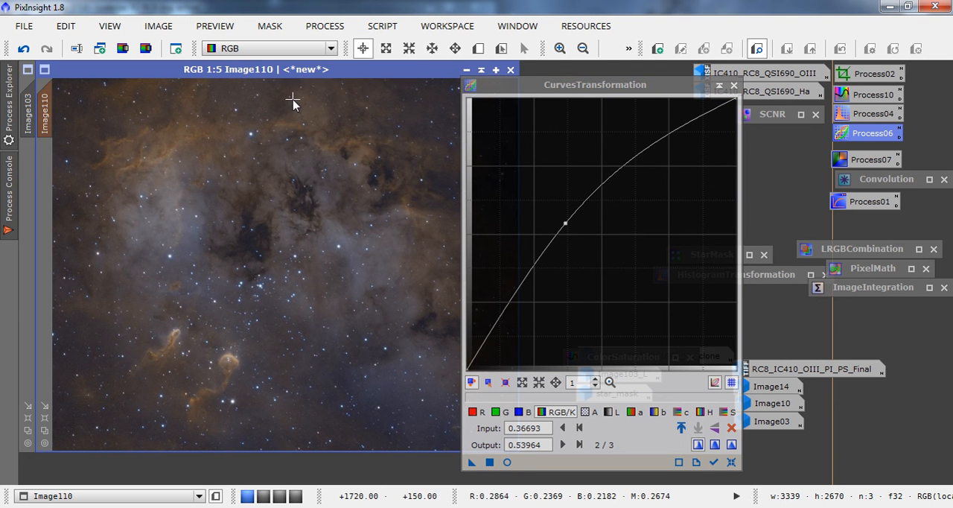
click(506, 463)
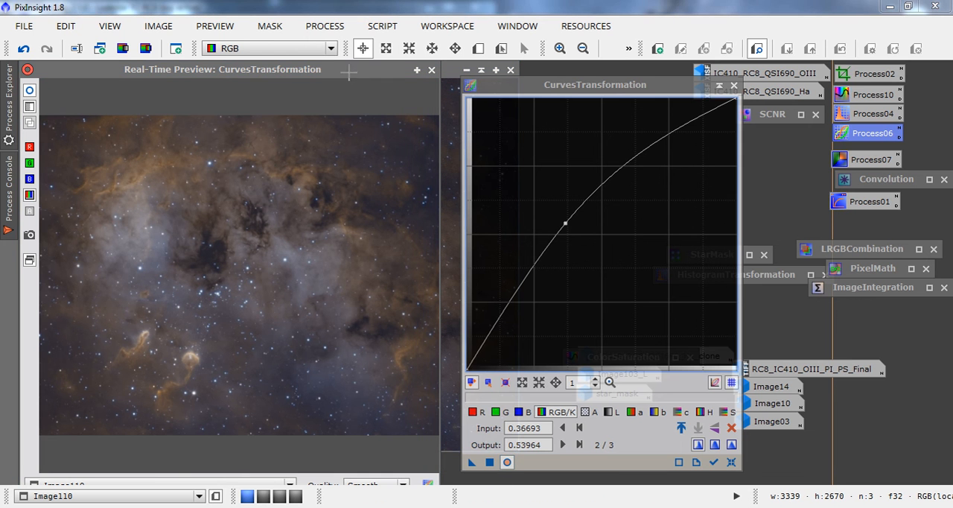
click(279, 26)
click(291, 102)
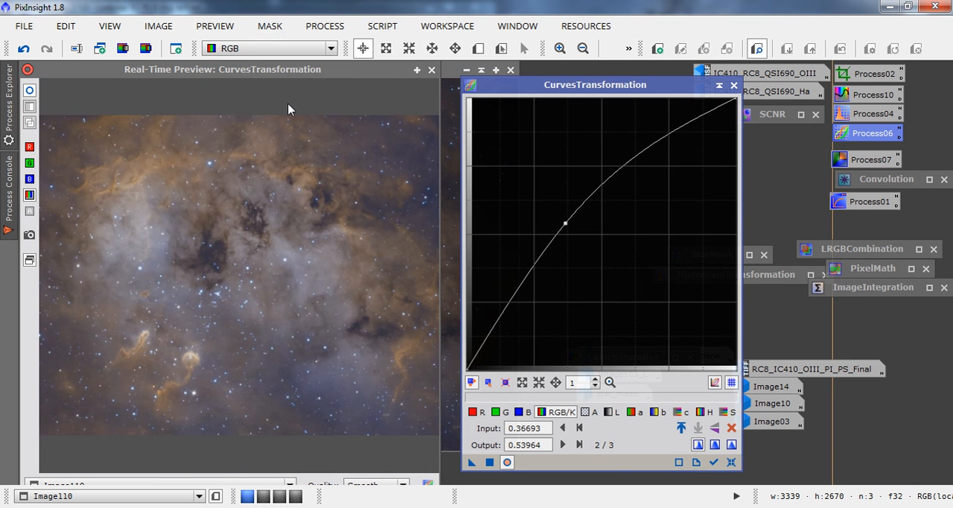
Enable the mask of Image110 and shape the RGB/K curve with points at 0.07494/0.17391, 0.13695/0.37084 and 0.35142/0.75448.
click(269, 28)
click(286, 105)
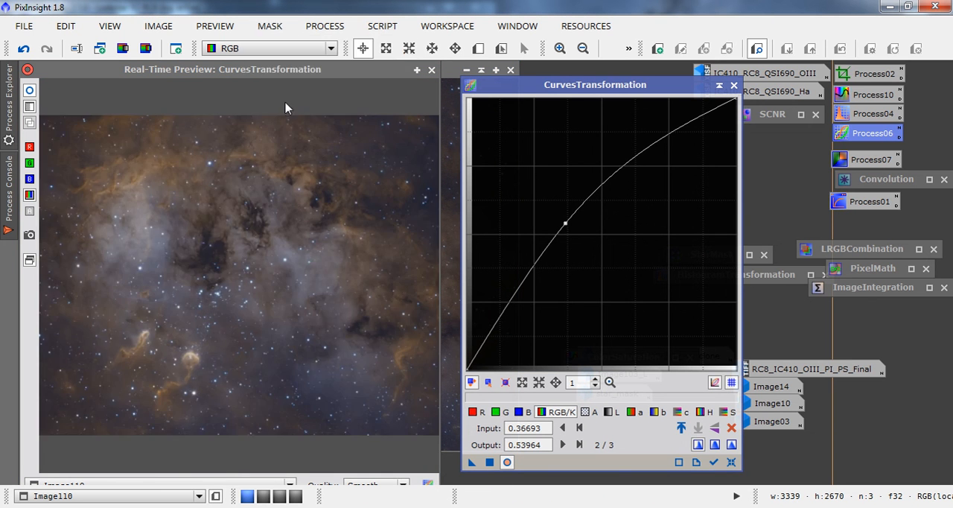
drag(566, 223, 503, 268)
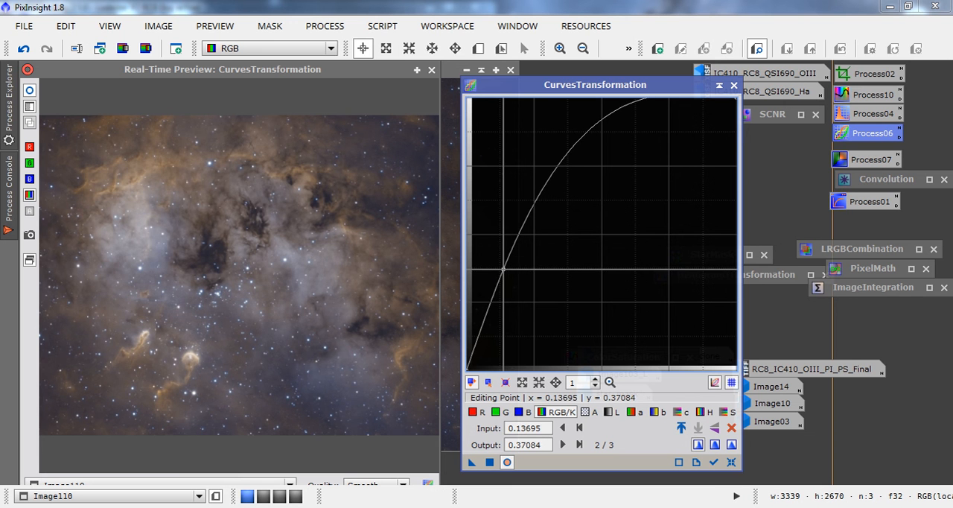
drag(491, 315, 486, 322)
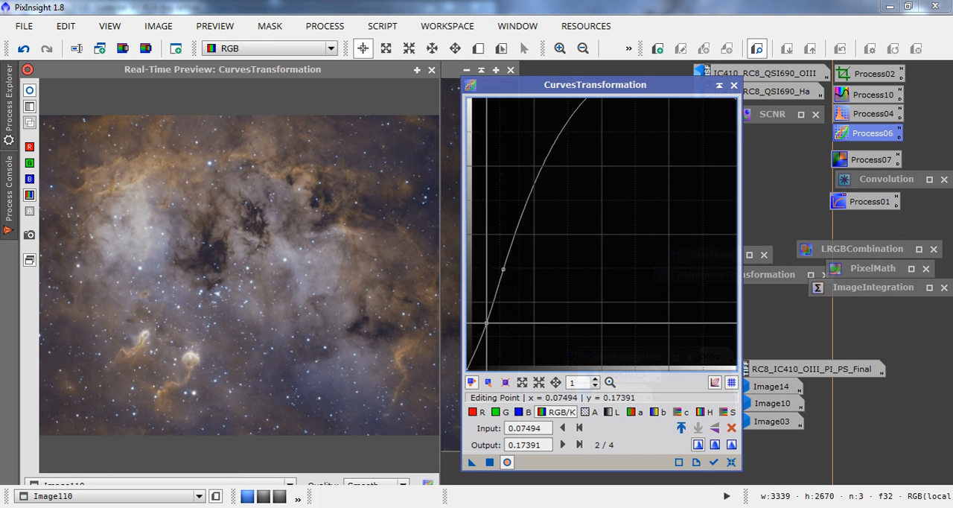
click(549, 161)
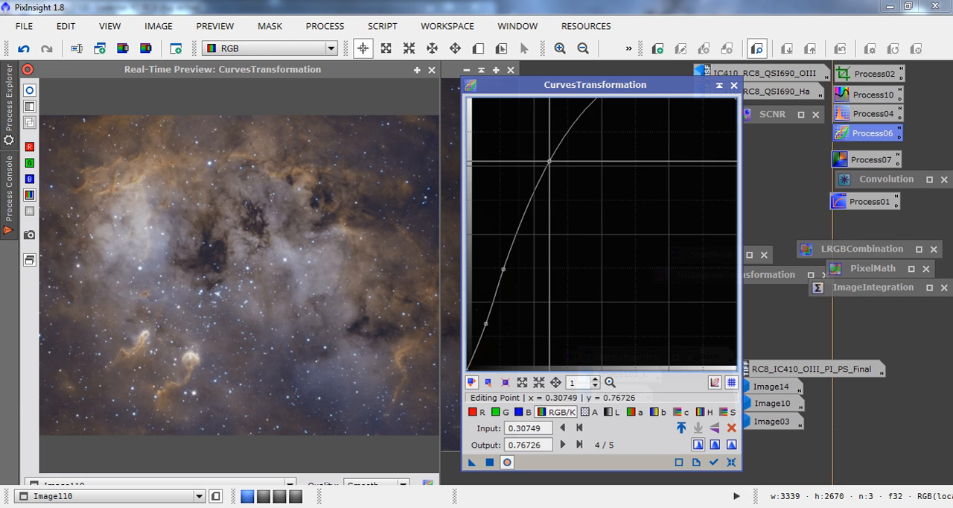
drag(549, 161, 561, 164)
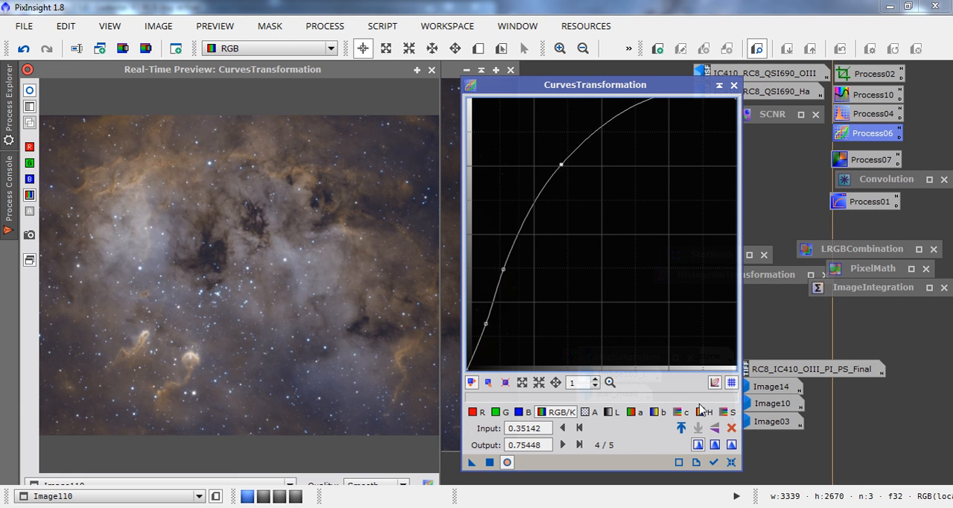
Shape the saturation curve with a shadow point at 0.13178/0.16113, a raised midtone point, and an upper point at 0.43411/0.71867.
click(727, 411)
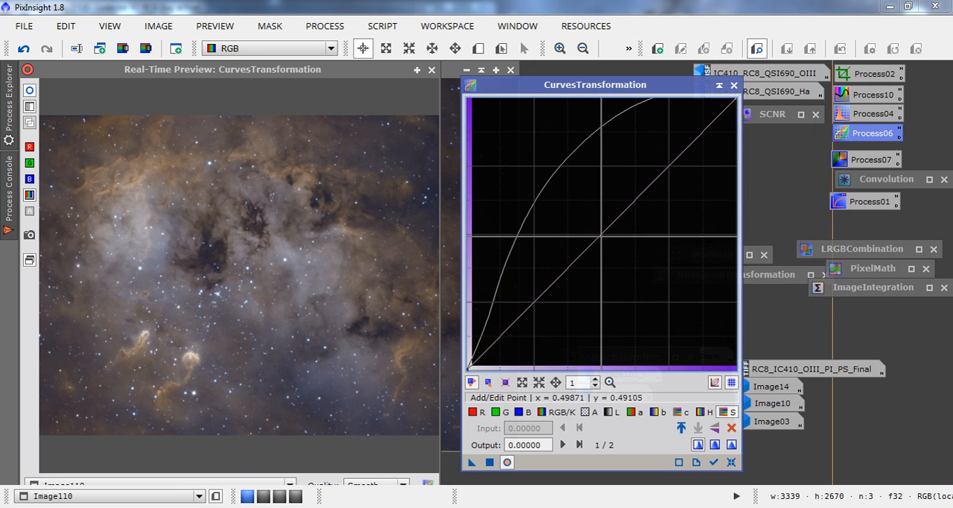
drag(591, 247, 550, 213)
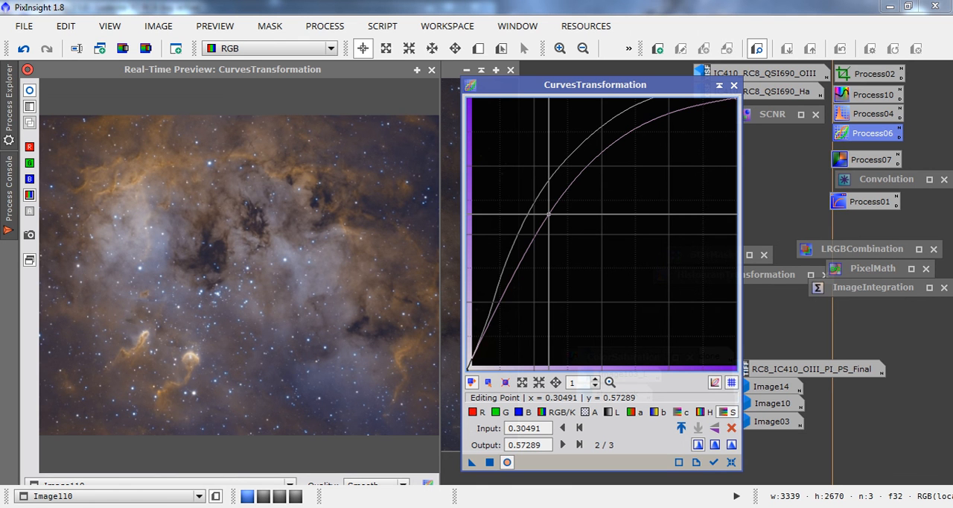
drag(549, 214, 538, 231)
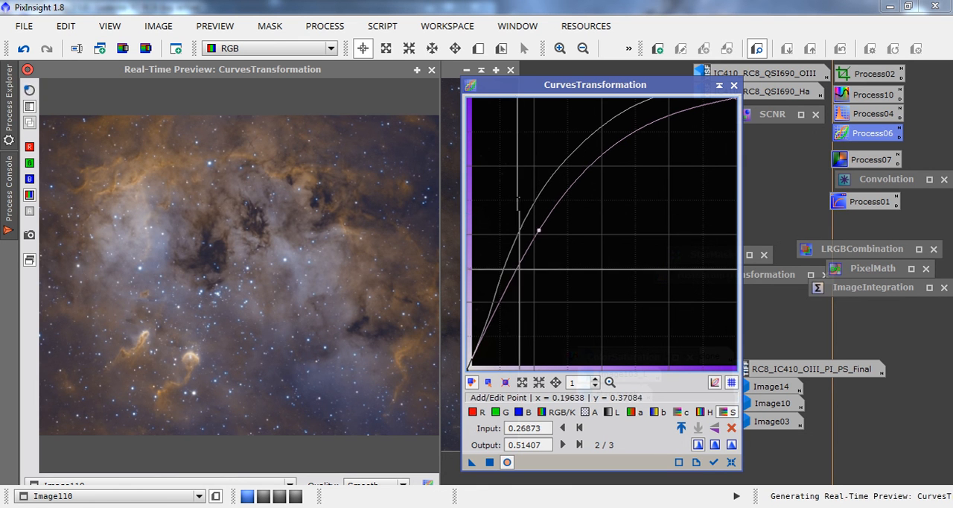
drag(495, 319, 502, 326)
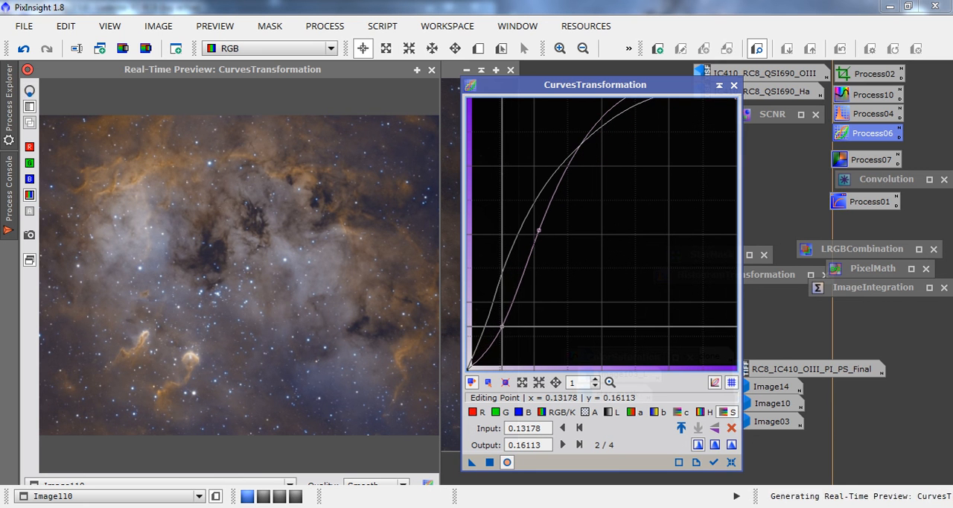
drag(539, 230, 538, 237)
drag(588, 175, 584, 173)
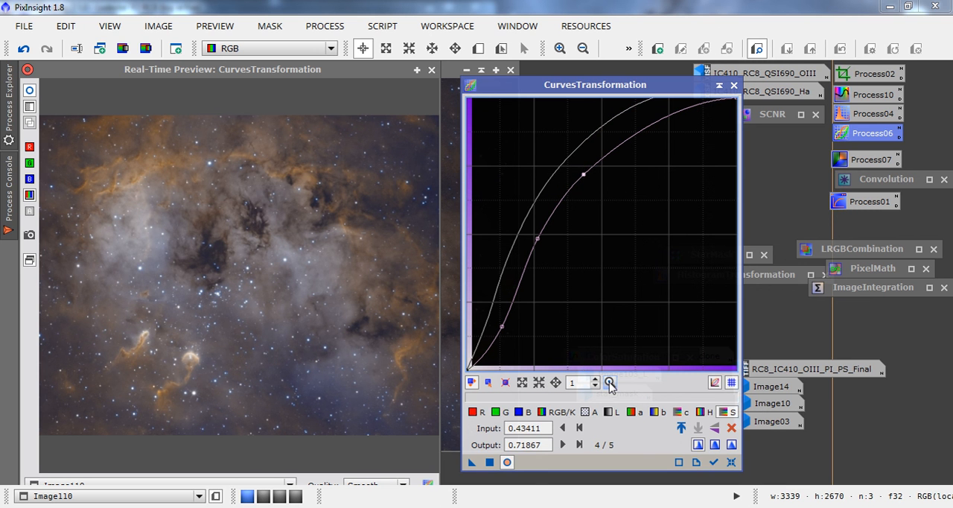
Raise the red channel curve slightly with a point at input 0.47545 and output 0.52174.
click(474, 413)
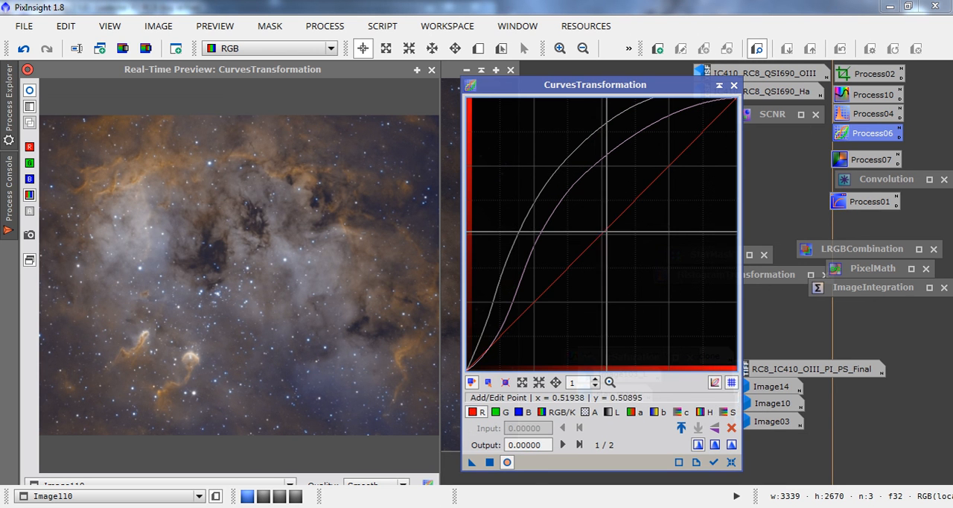
click(595, 229)
mouse_move(595, 229)
mouse_down()
mouse_move(616, 241)
mouse_move(595, 226)
mouse_up()
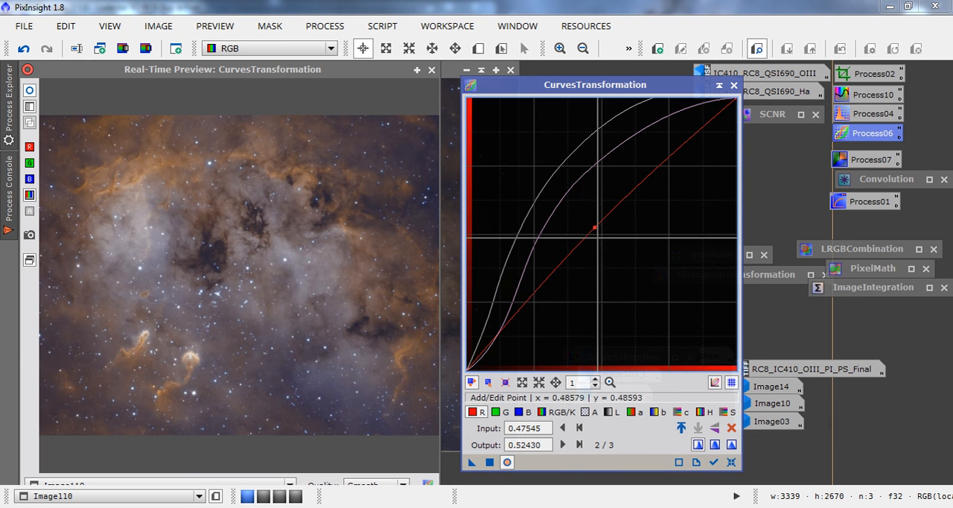
click(596, 228)
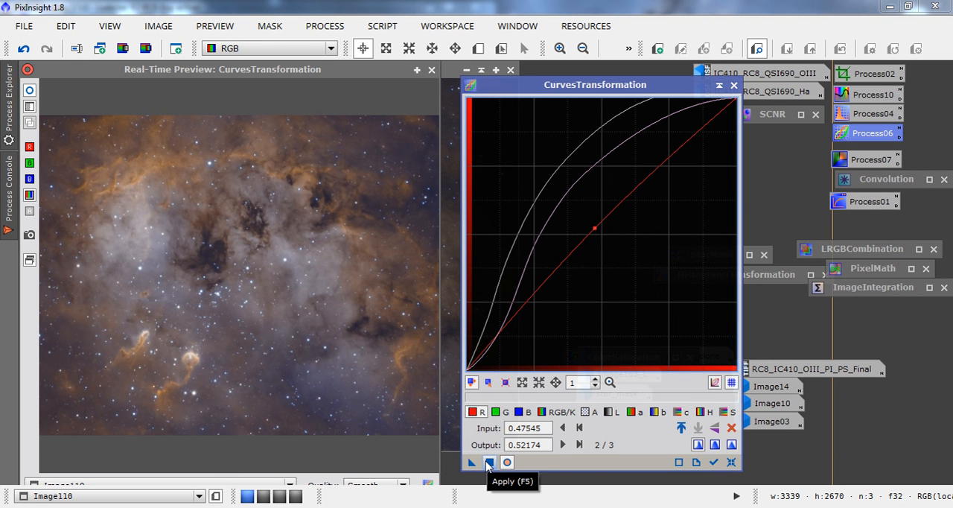
End the real-time preview, apply the combined curves to Image110, and close CurvesTransformation.
click(431, 69)
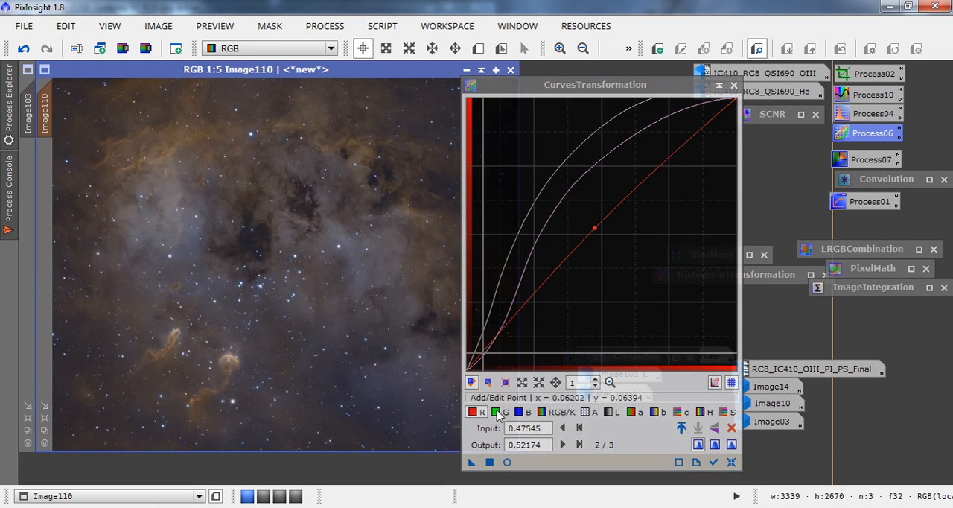
click(489, 463)
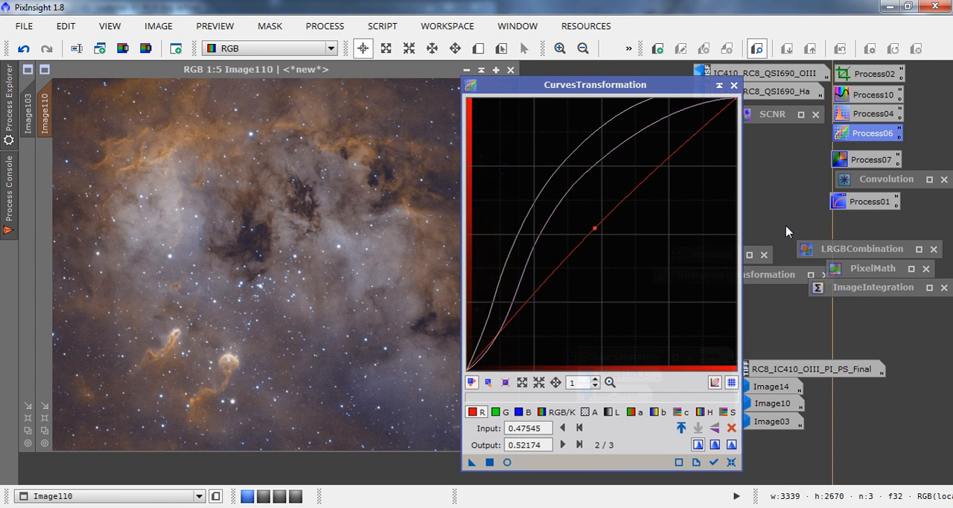
click(732, 87)
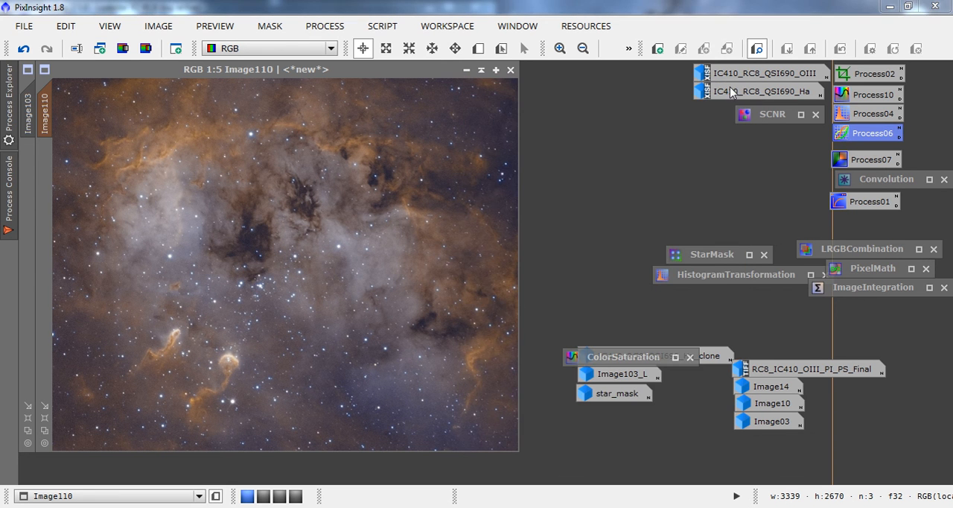
Try to run the DarkStructureEnhance script on Image110 with its mask enabled, and dismiss the process console.
click(325, 25)
mouse_move(381, 22)
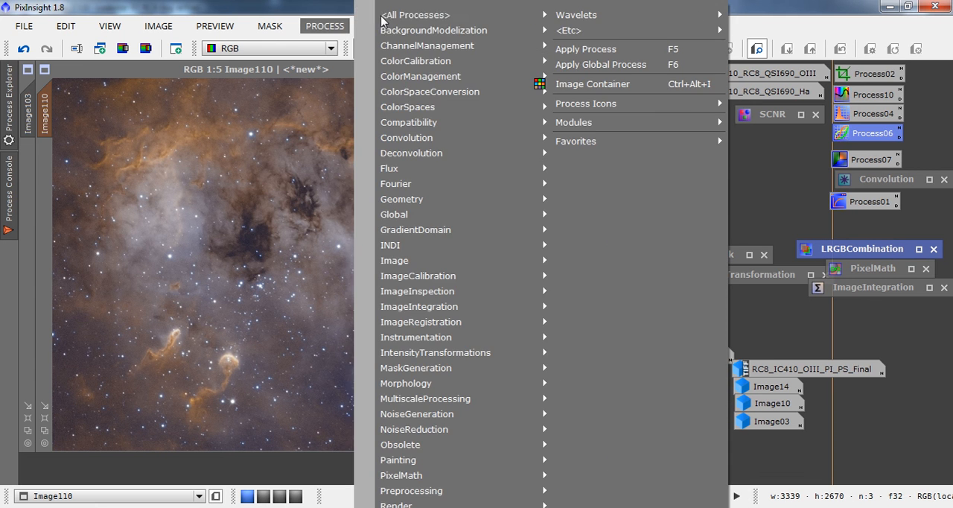
click(295, 7)
click(446, 26)
click(382, 29)
click(381, 27)
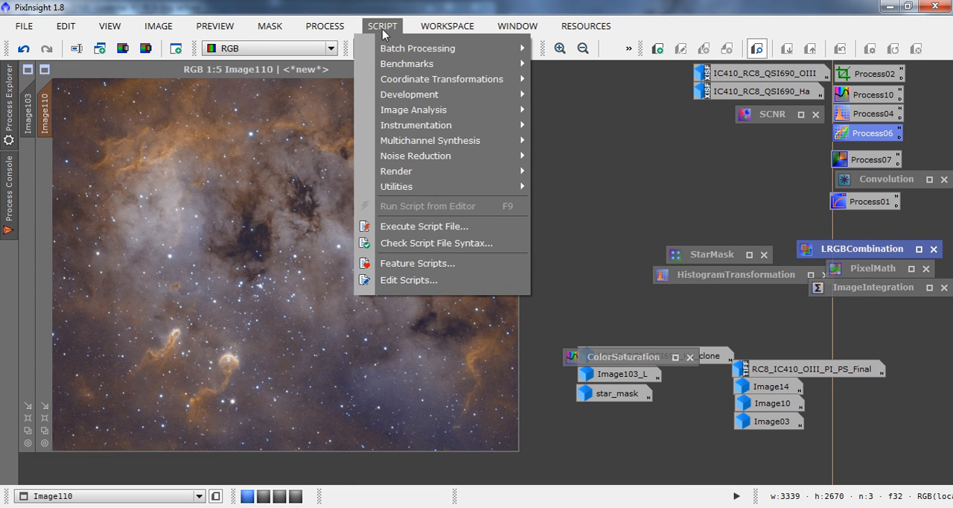
mouse_move(472, 186)
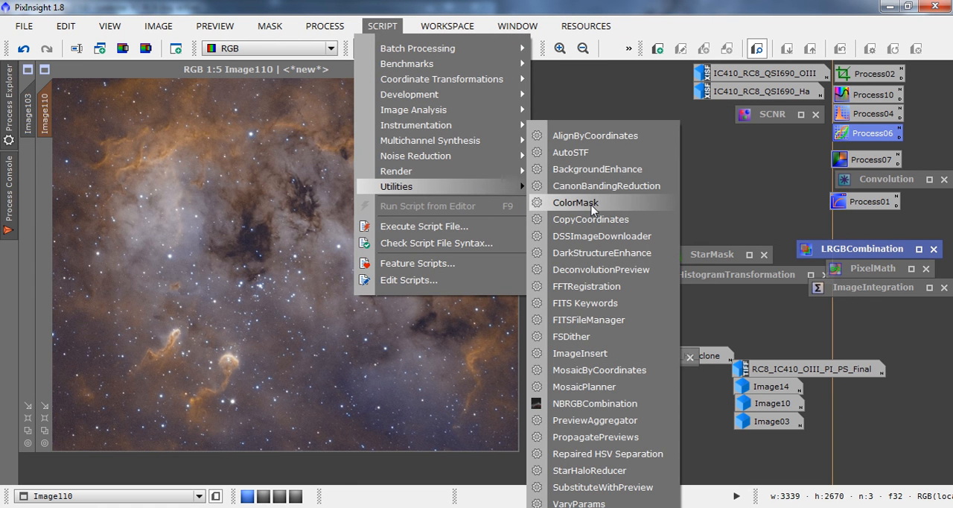
click(588, 253)
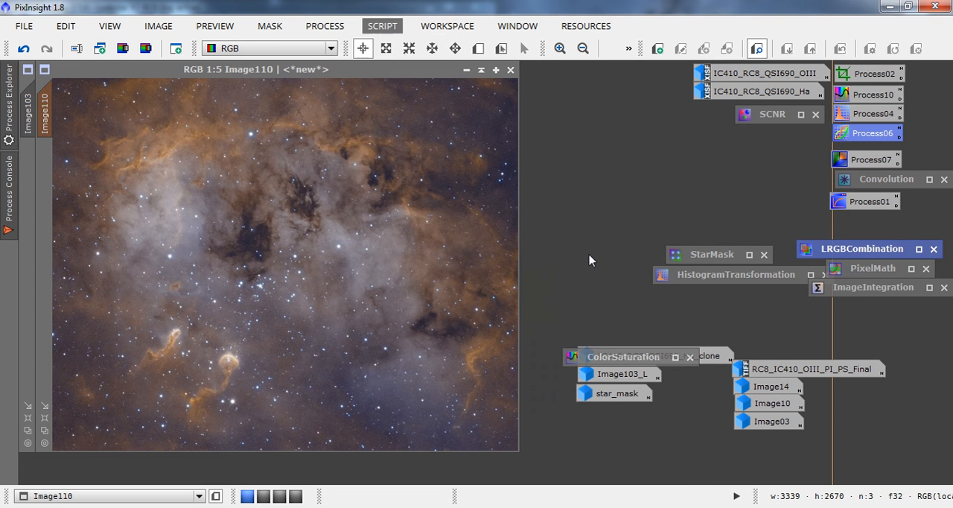
click(656, 375)
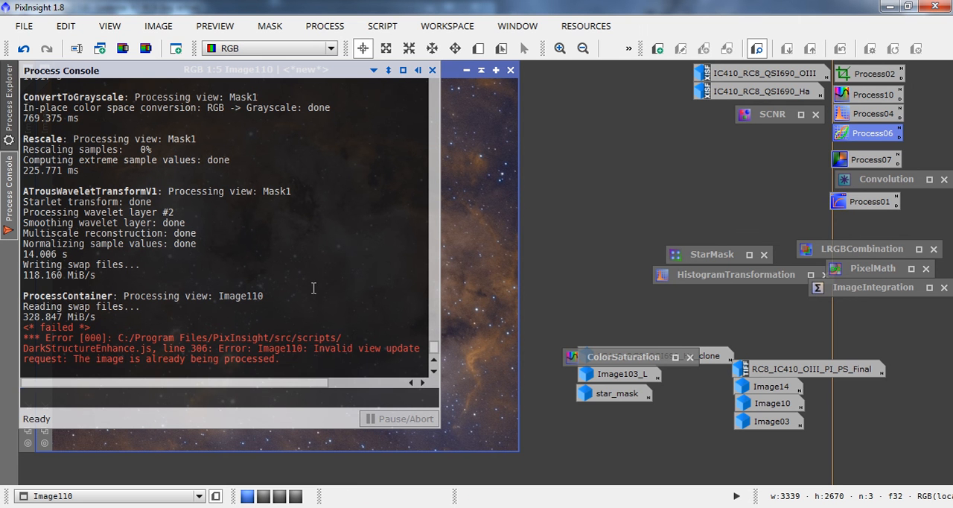
click(432, 69)
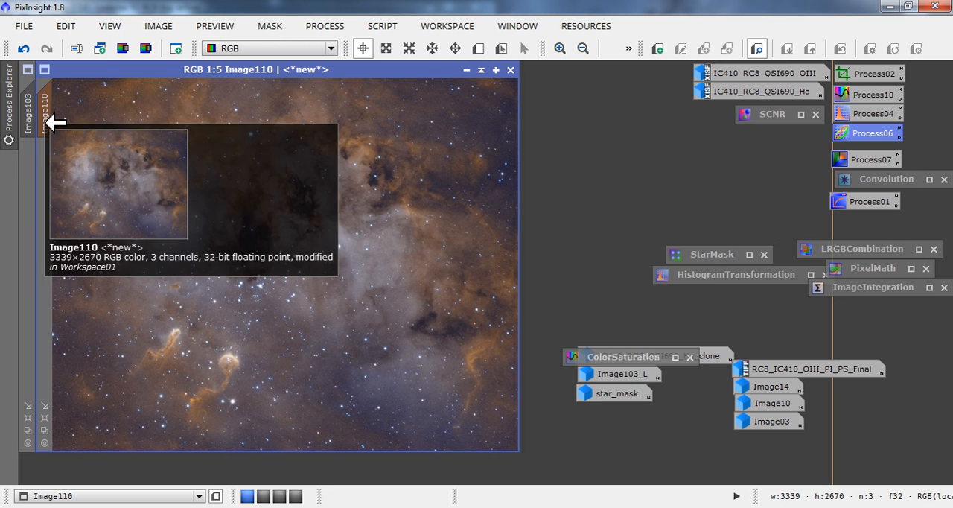
Disable the mask of Image110 and run DarkStructureEnhance on it with 8 layers to remove, amount 0.40 and 1 iteration.
click(268, 27)
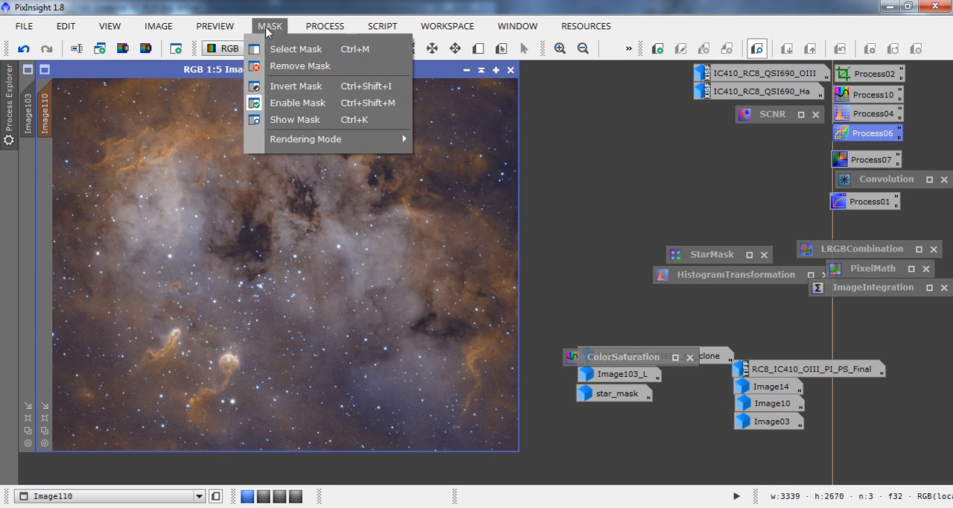
click(287, 104)
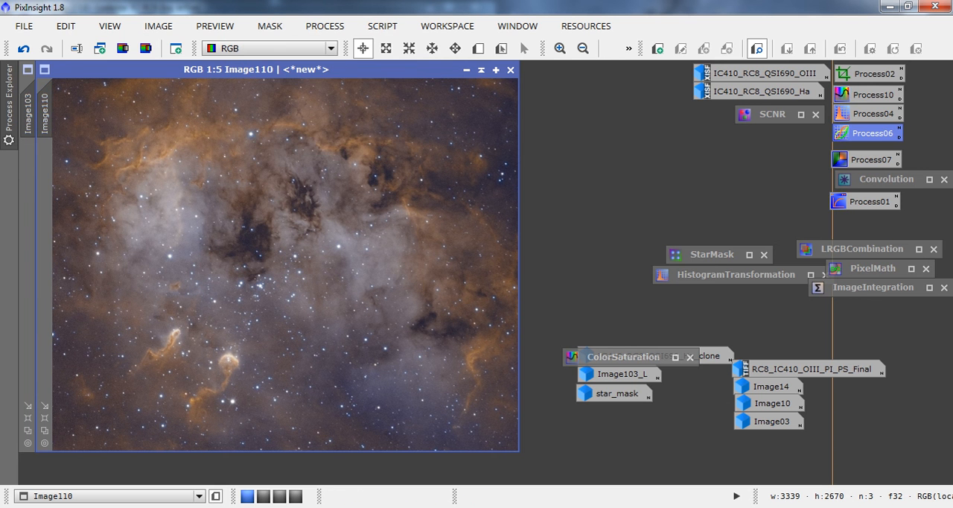
click(311, 27)
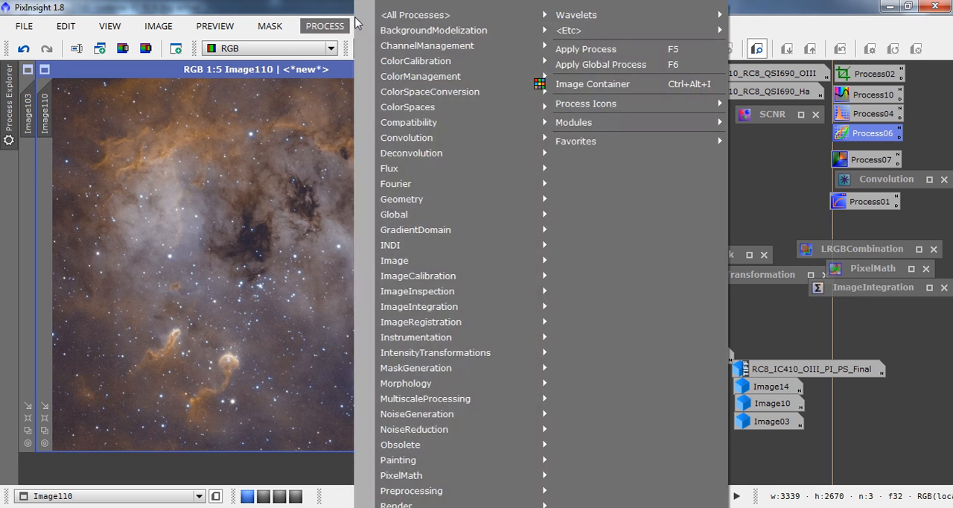
click(356, 17)
click(371, 25)
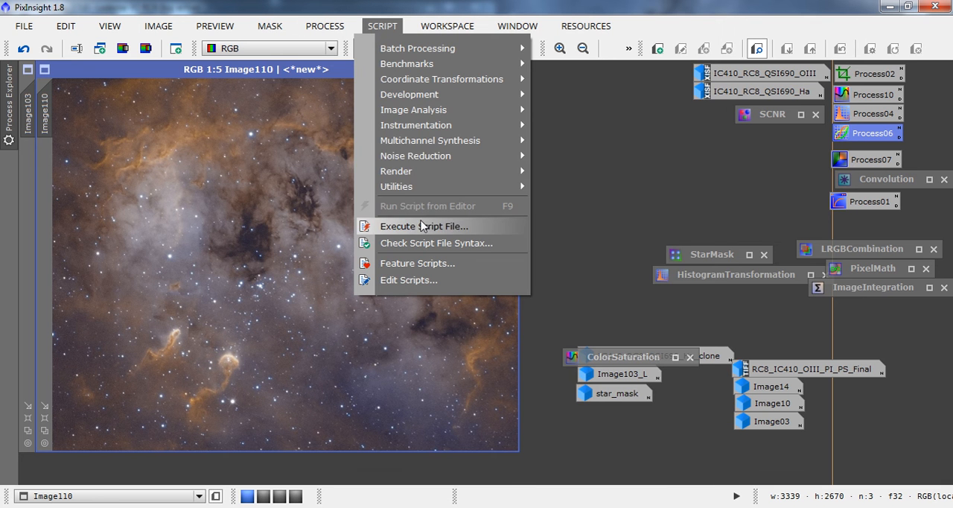
mouse_move(455, 185)
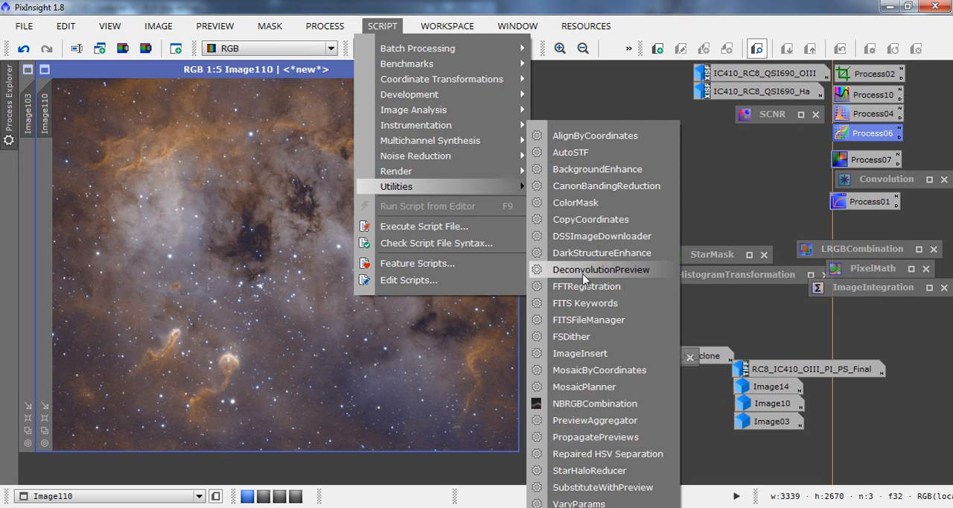
click(580, 253)
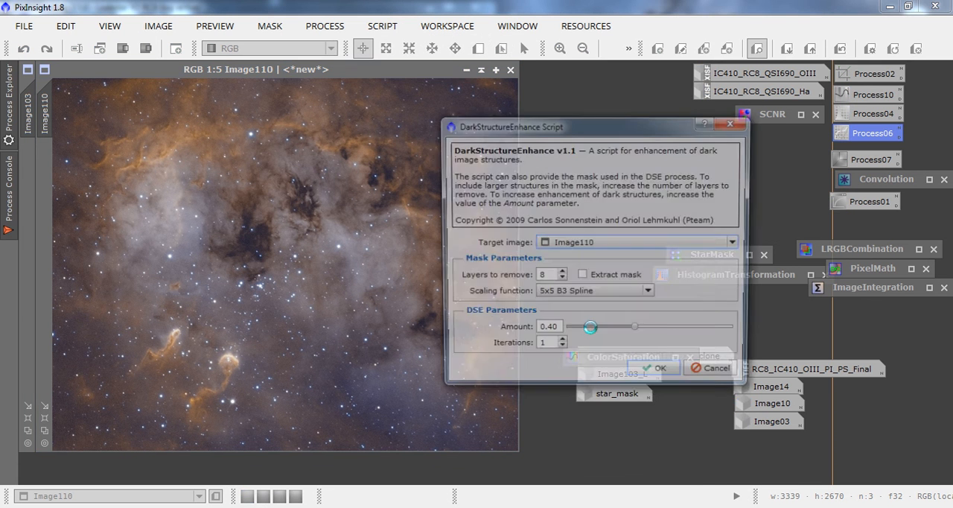
click(657, 374)
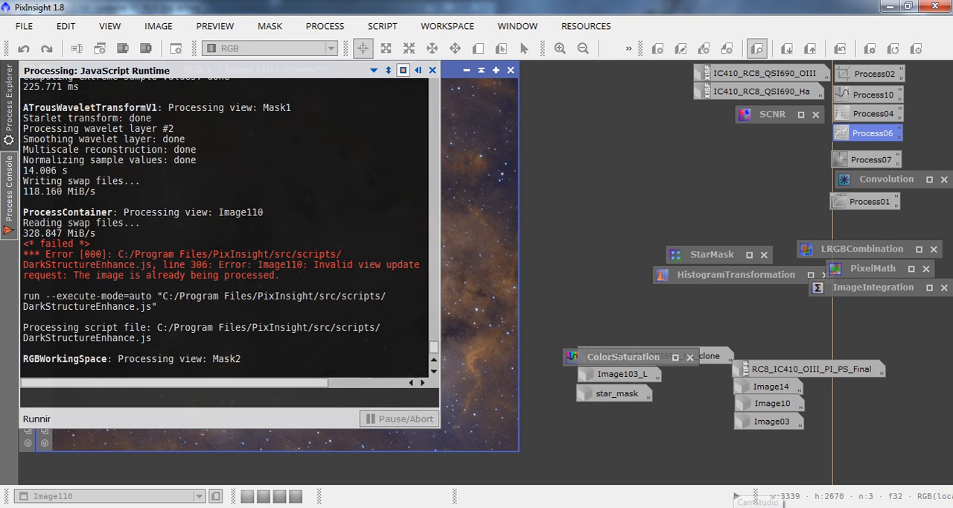
click(757, 507)
click(420, 132)
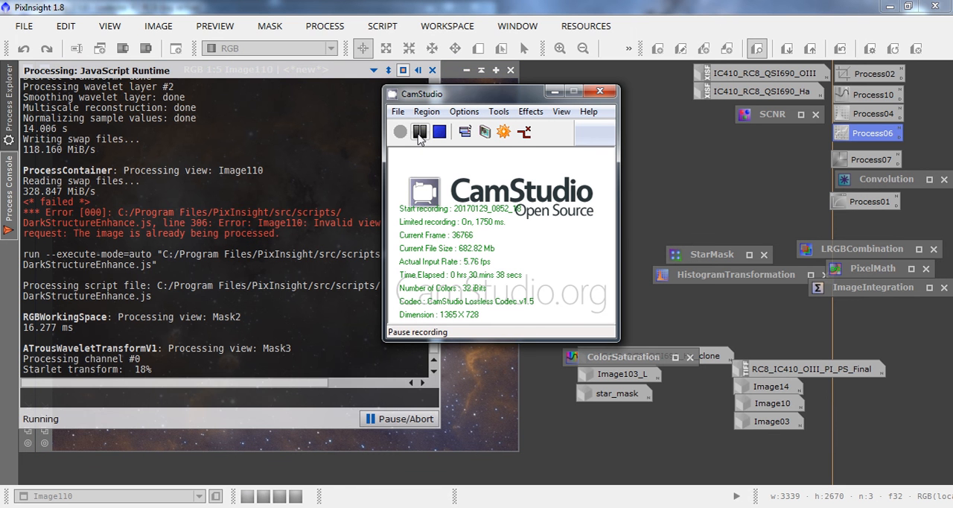
click(399, 131)
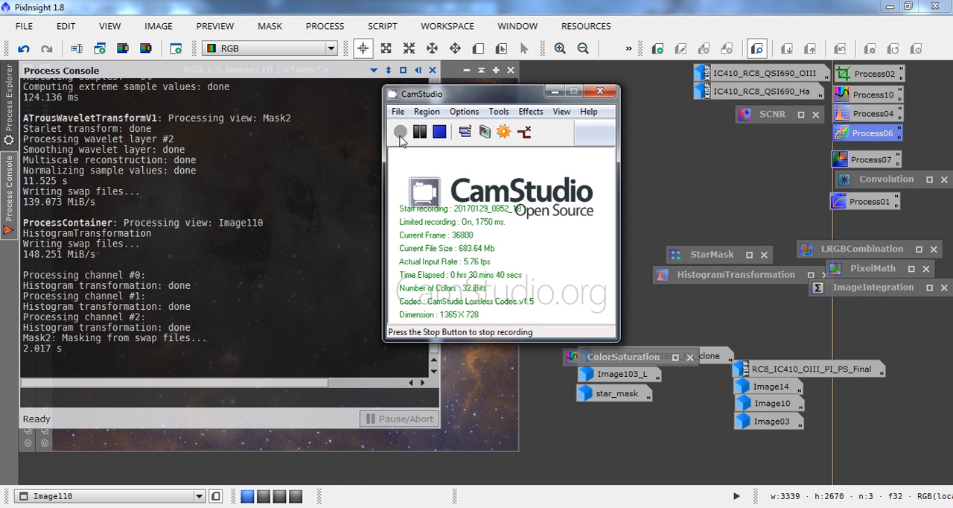
click(553, 93)
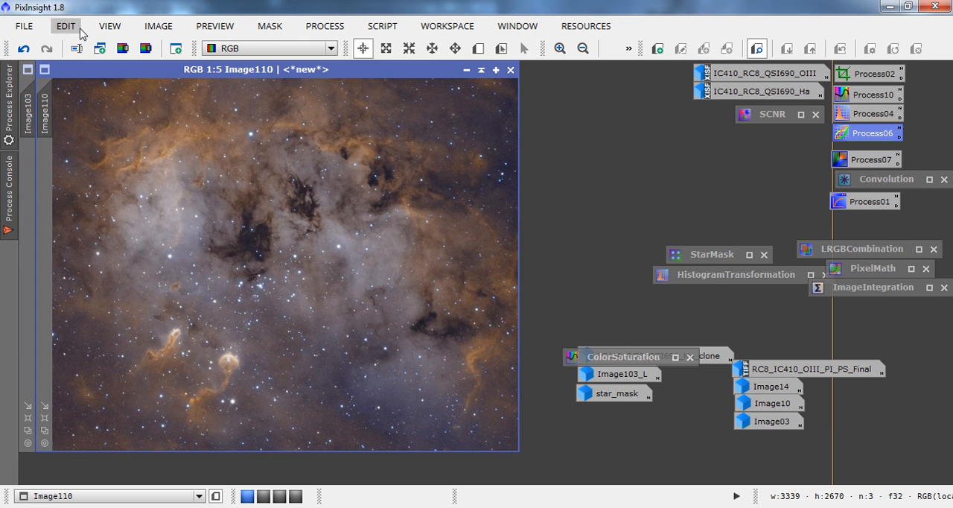
Undo and redo the dark structure enhancement on Image110 to compare both versions, and bring Image103 into view.
click(24, 50)
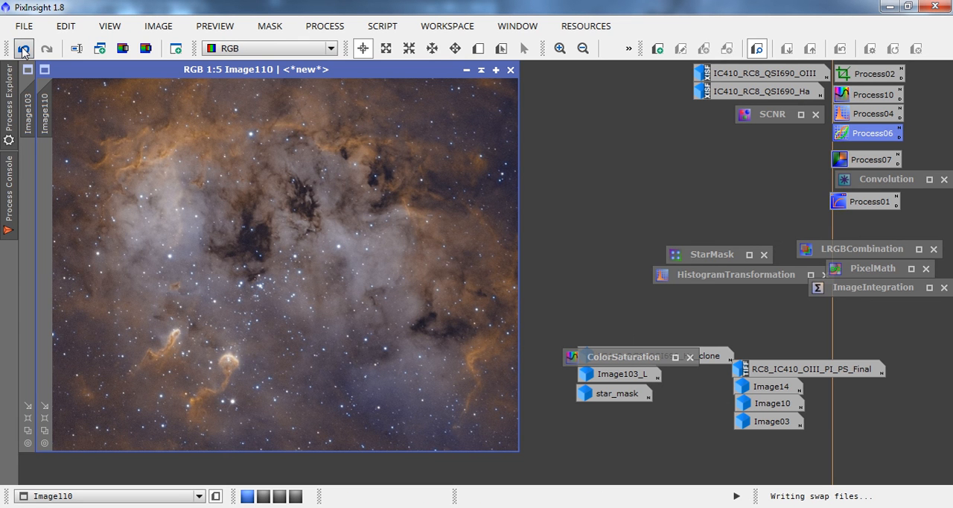
click(47, 49)
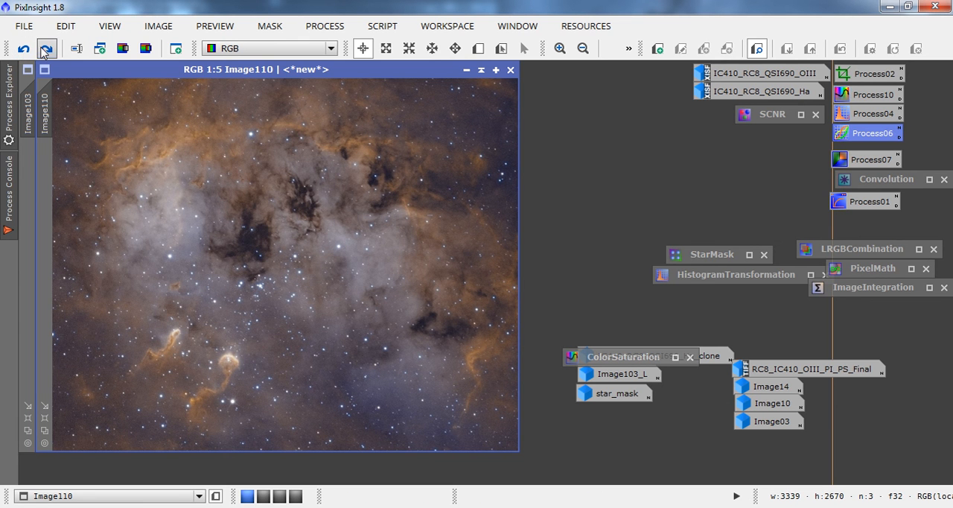
click(42, 432)
click(140, 402)
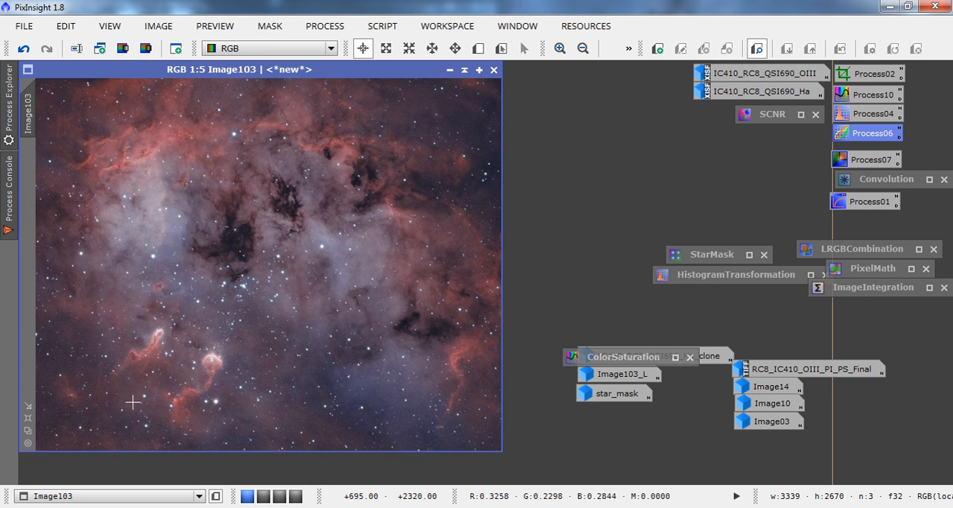
Shrink the Image103 window to a 1:7 view and place Image110 beside it for a side-by-side comparison.
click(28, 431)
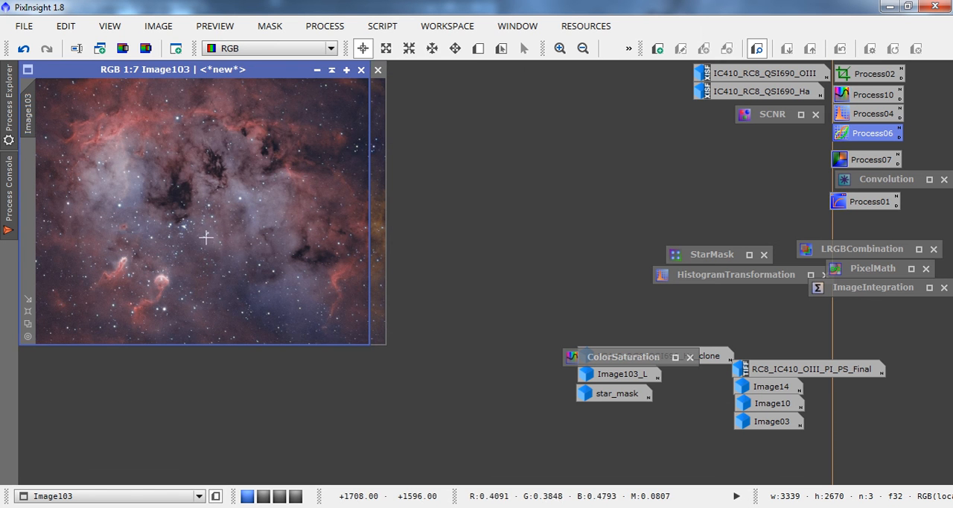
click(378, 199)
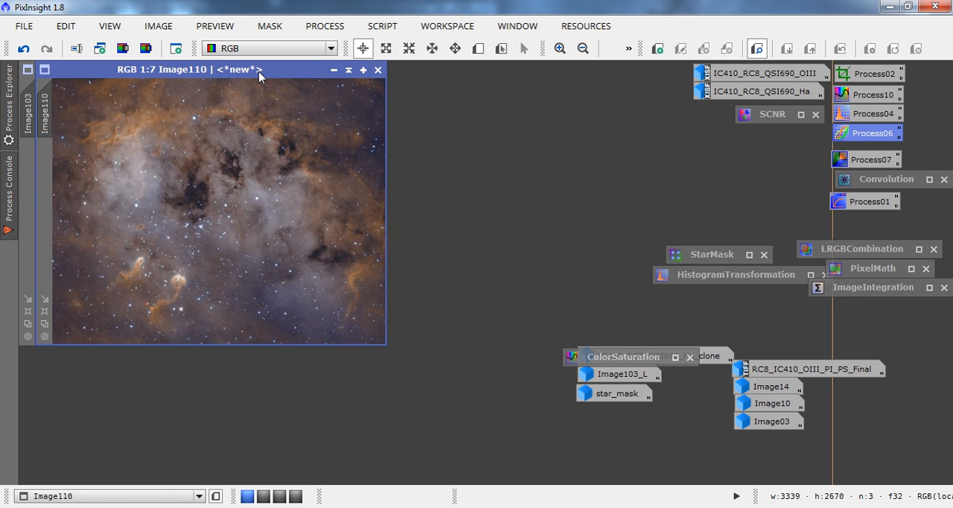
drag(259, 74, 538, 75)
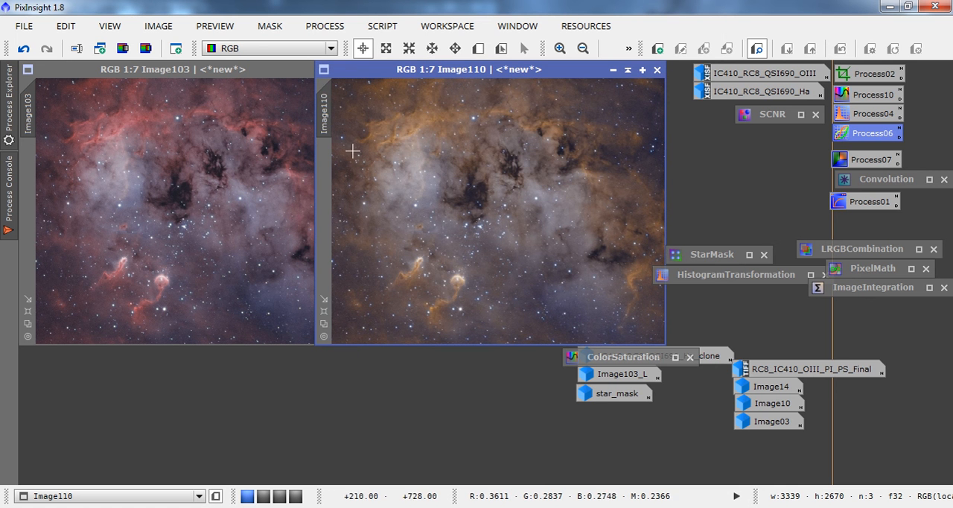
Restore Image14, Image10, Image03 and RC8_IC410_OIII_PI_PS_Final one after another to compare their colour versions.
double_click(777, 390)
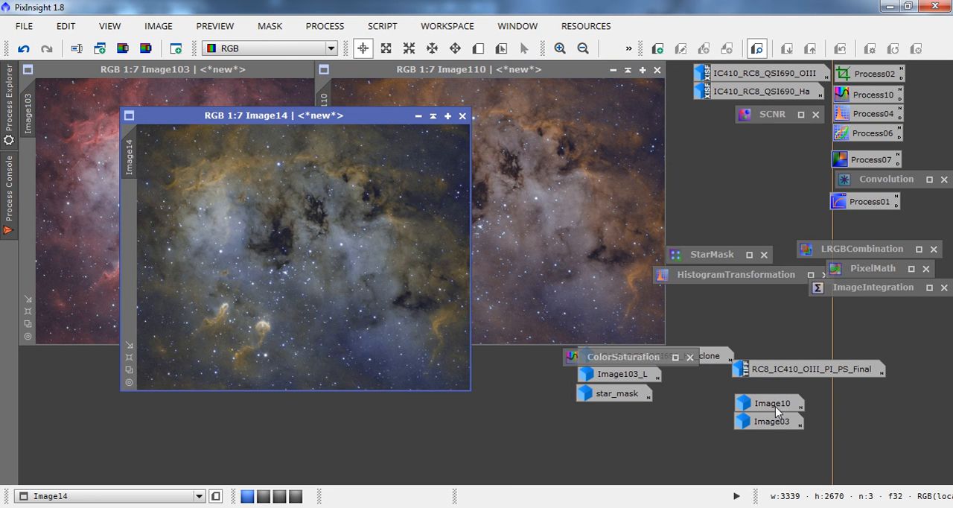
double_click(775, 406)
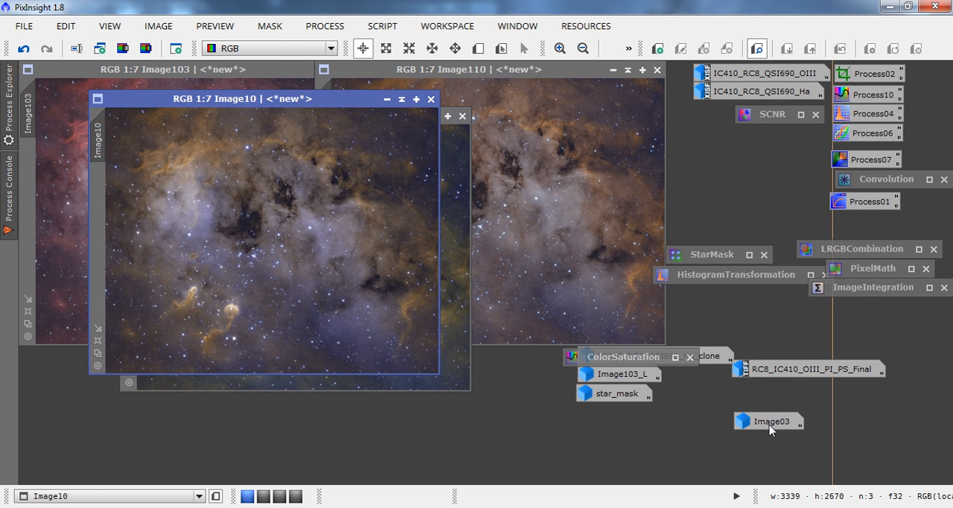
double_click(771, 427)
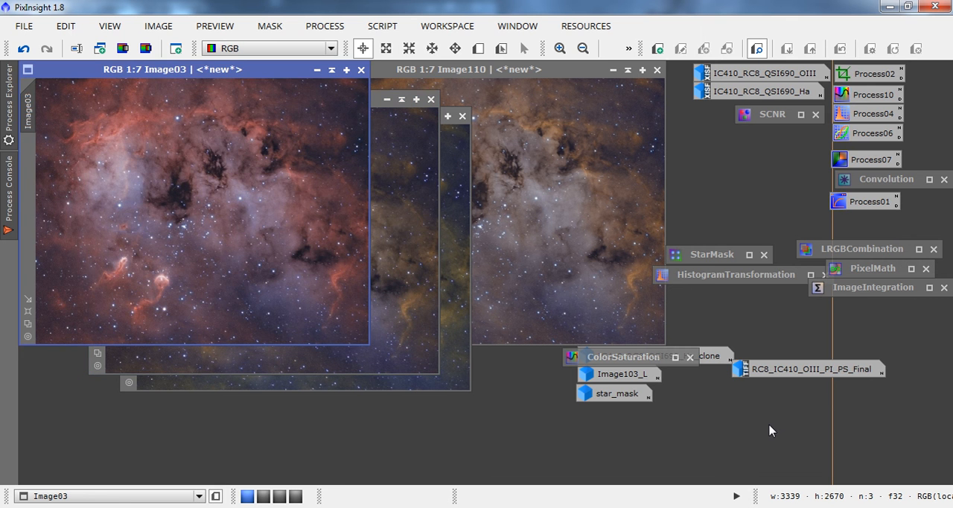
double_click(770, 368)
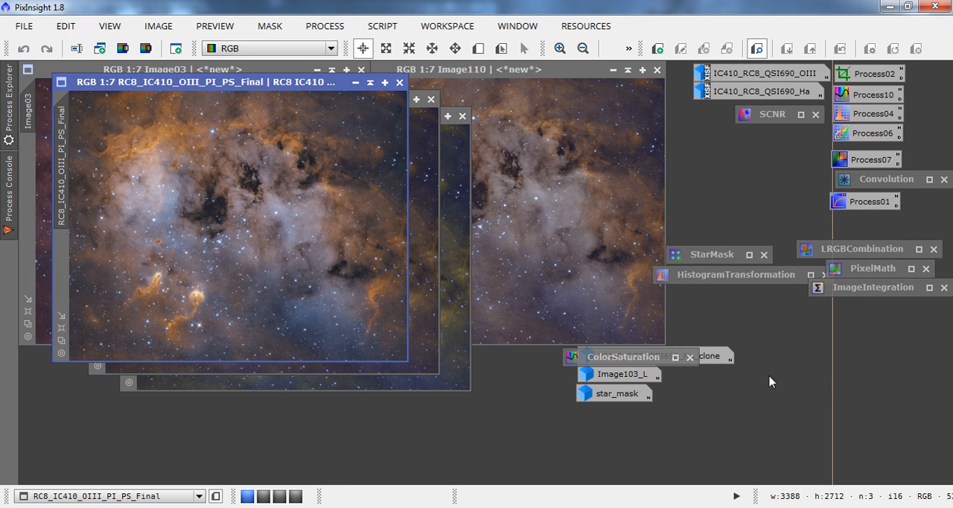
Minimize RC8_IC410_OIII_PI_PS_Final, Image03, Image10, Image14 and Image110, leaving Image103 open, and switch to the other application.
click(354, 83)
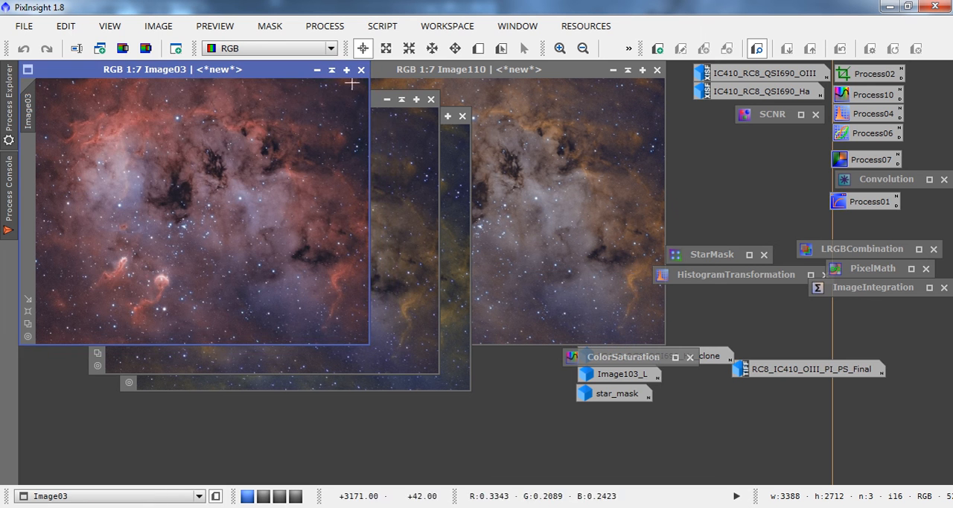
click(318, 71)
click(374, 100)
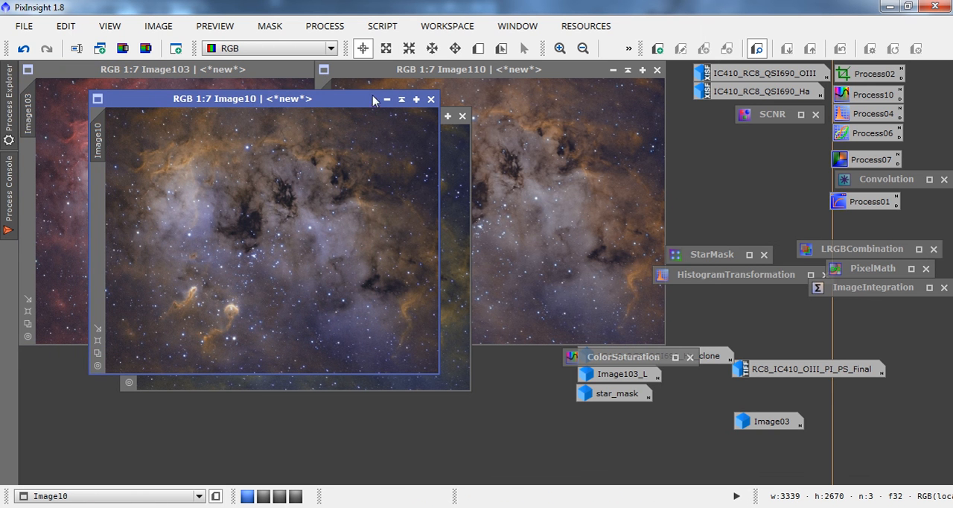
click(385, 100)
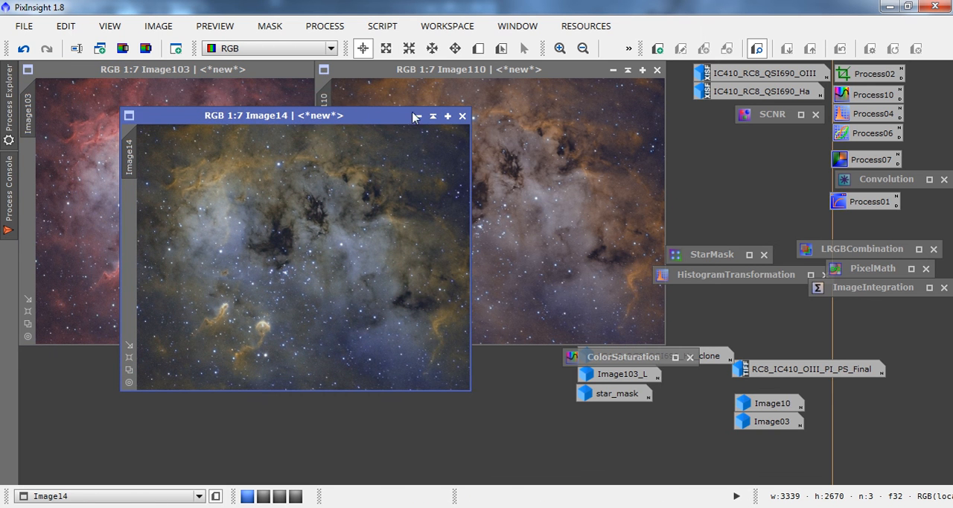
click(419, 116)
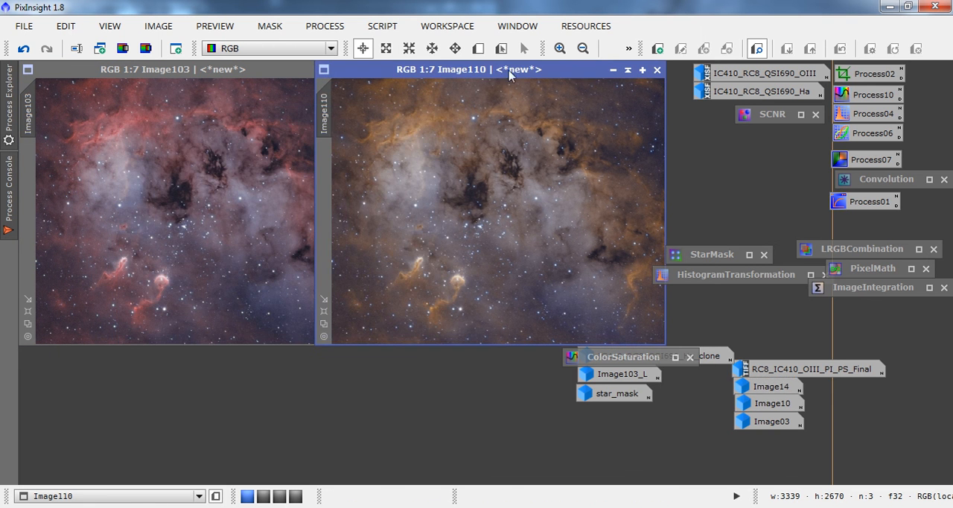
click(611, 71)
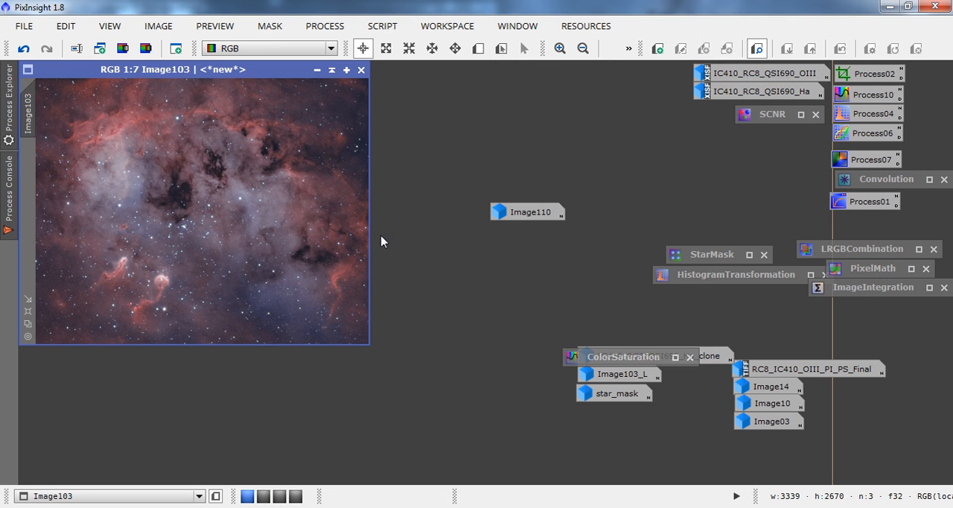
key(alt+Tab)
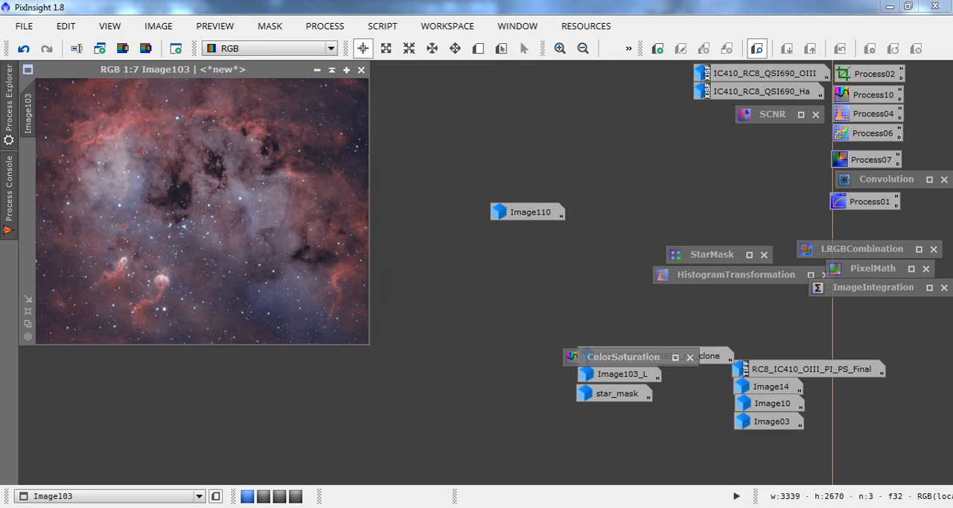